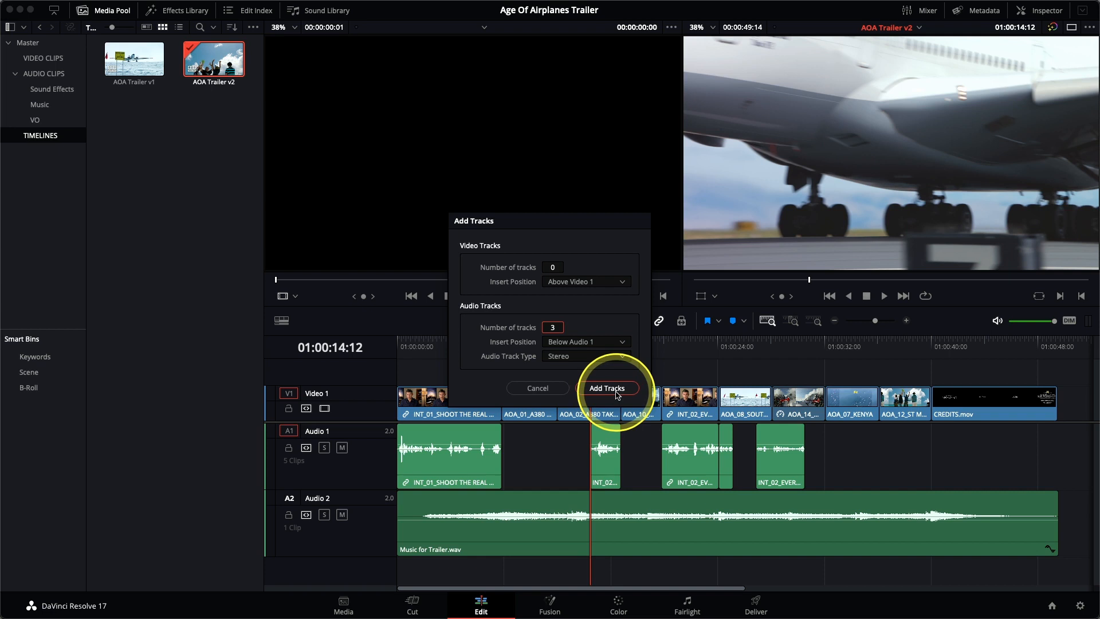
# Add three stereo audio tracks below Audio 1 in the AOA Trailer v2 timeline
pyautogui.click(608, 388)
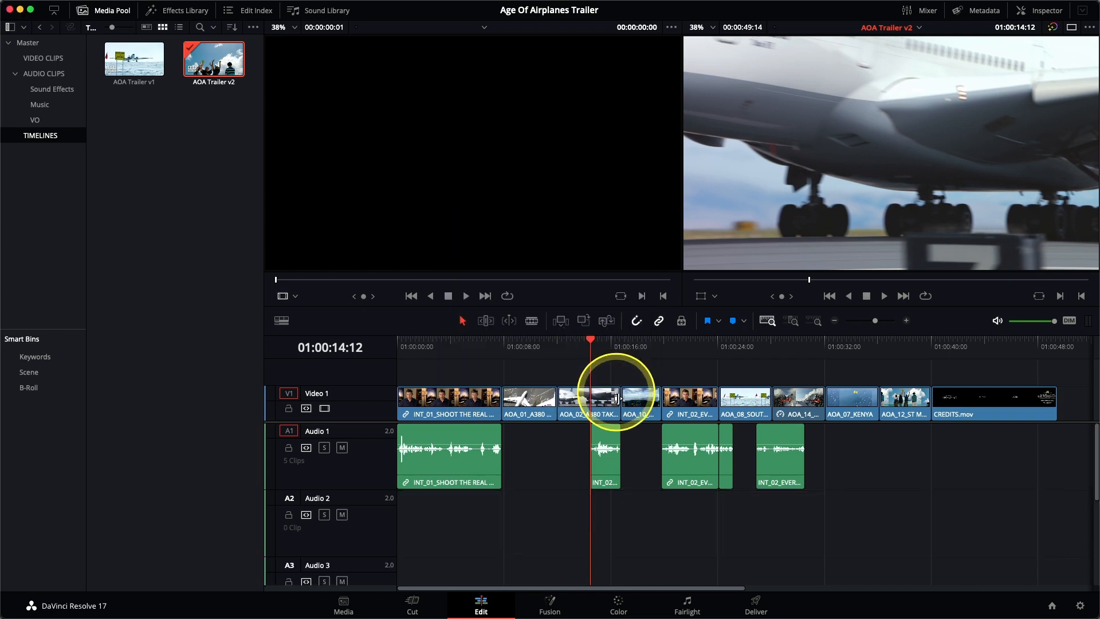
pyautogui.scroll(-7, 597, 532)
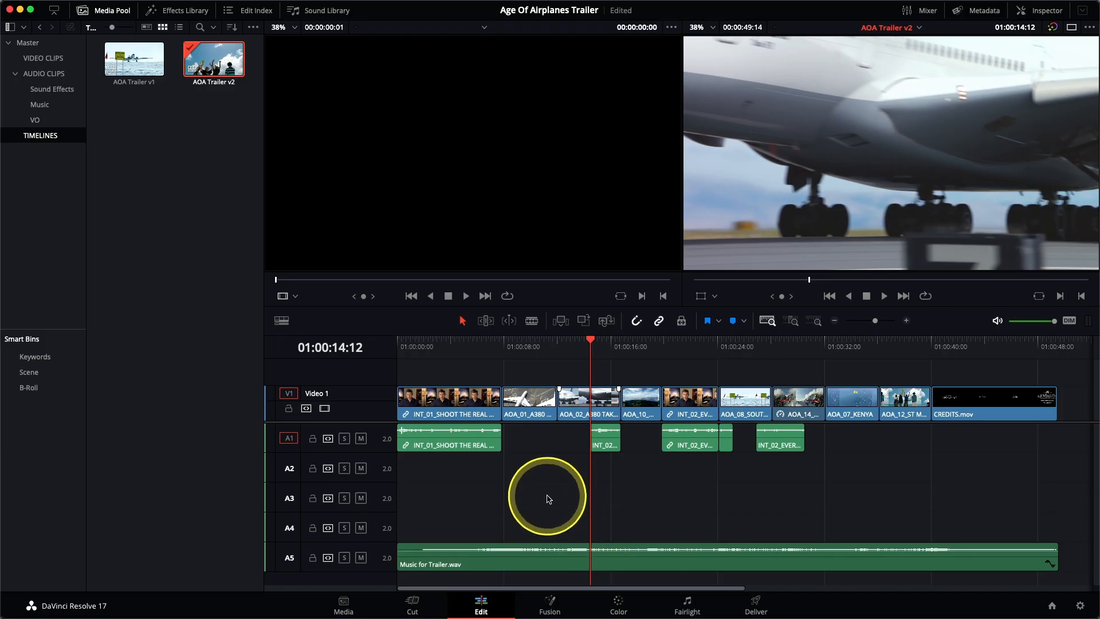
pyautogui.scroll(4, 548, 497)
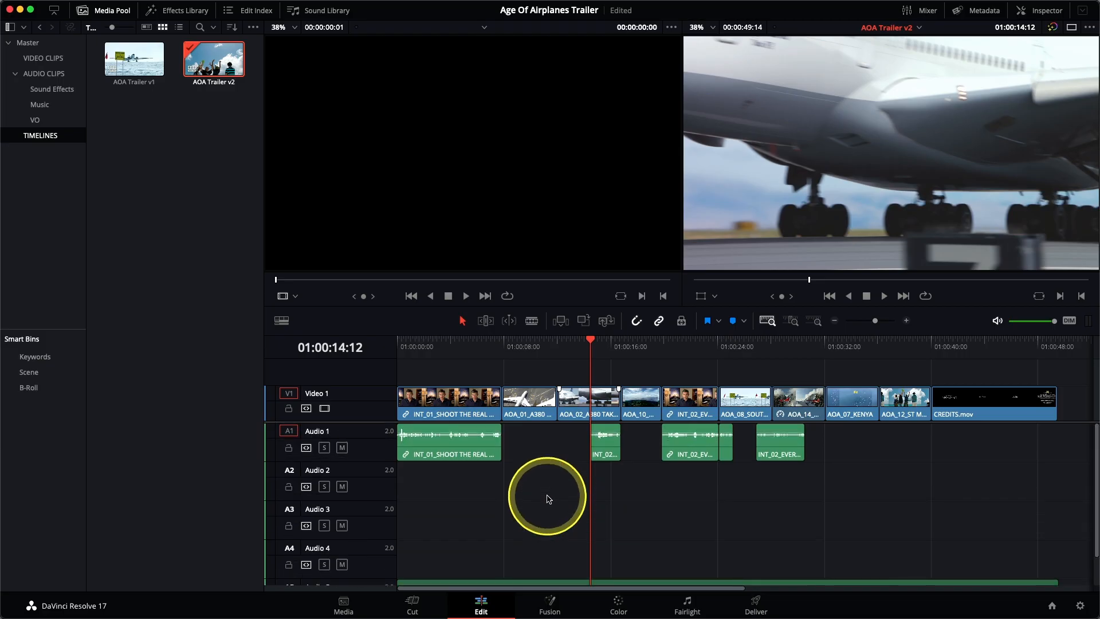
# Rename audio tracks 1 to 5 as SYNC, VO, SFX, SFX and Music
pyautogui.scroll(-3, 527, 421)
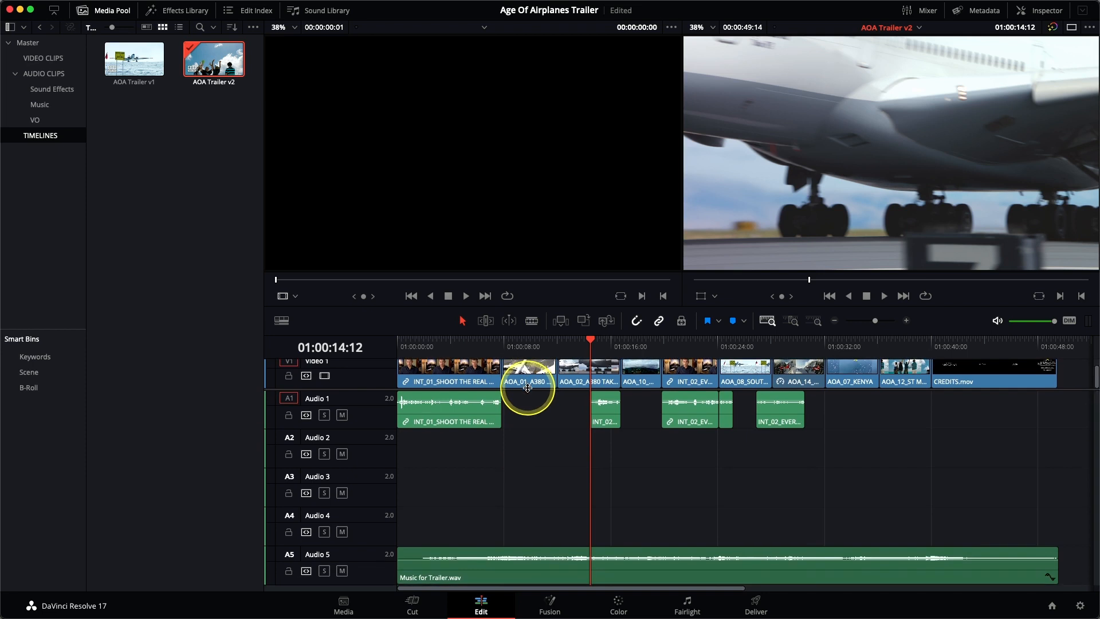
pyautogui.doubleClick(317, 400)
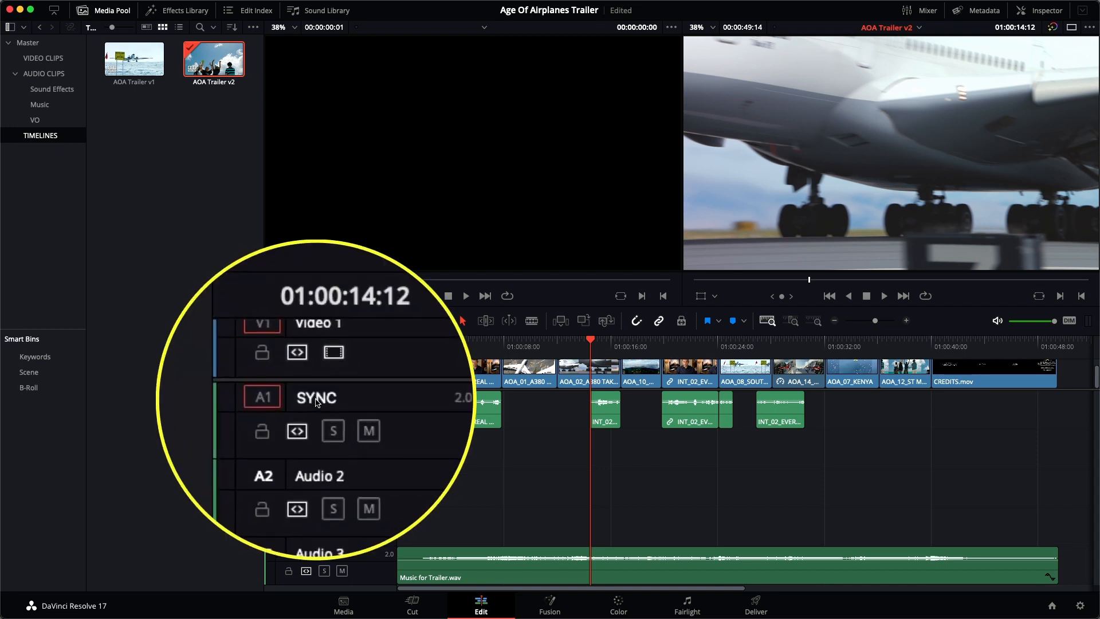
pyautogui.doubleClick(319, 438)
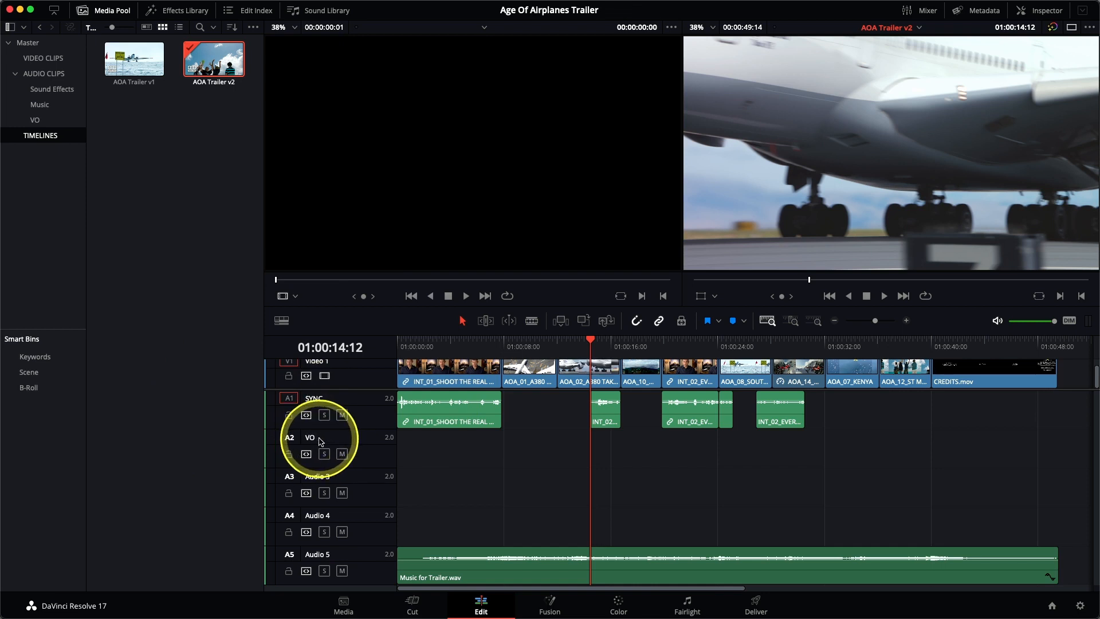
pyautogui.press('Return')
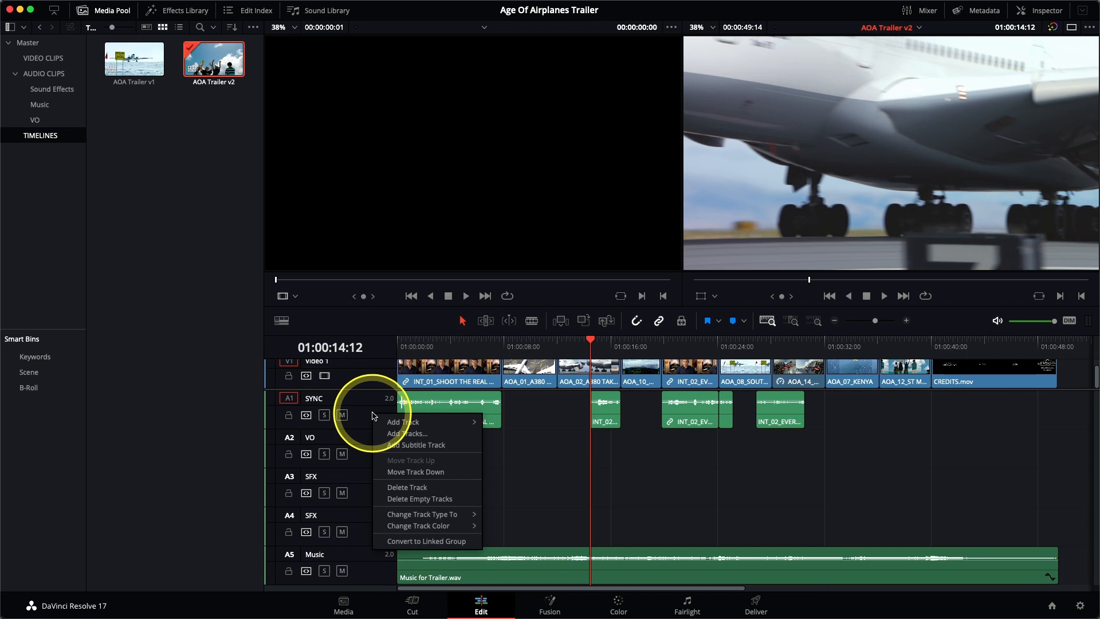
# Change the track color of SYNC to Lime and of VO to Teal
pyautogui.moveTo(399, 526)
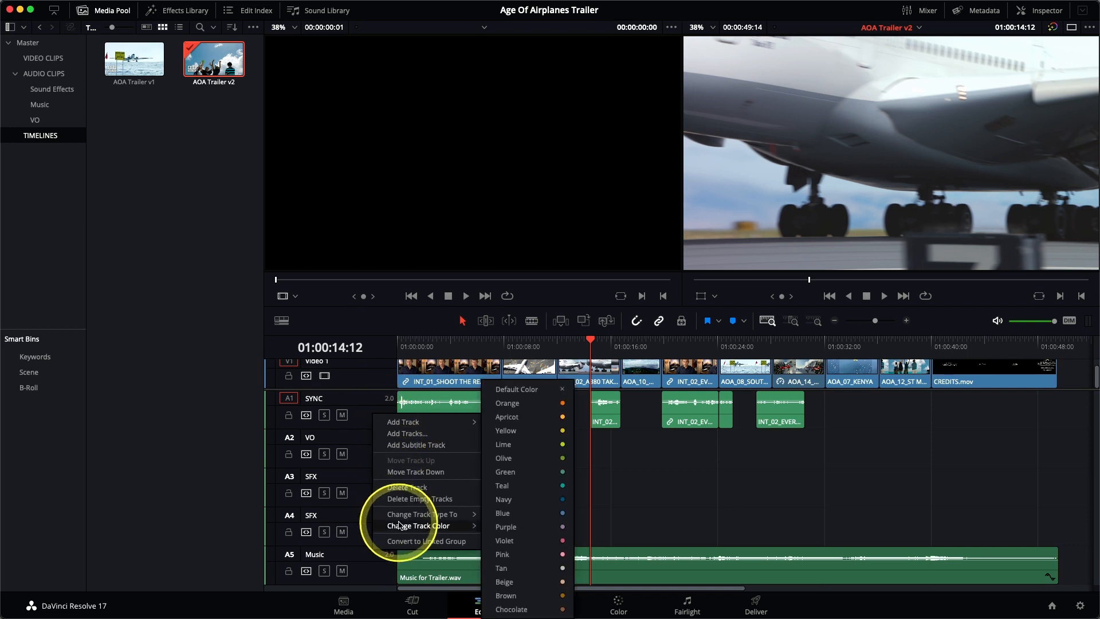
pyautogui.click(526, 451)
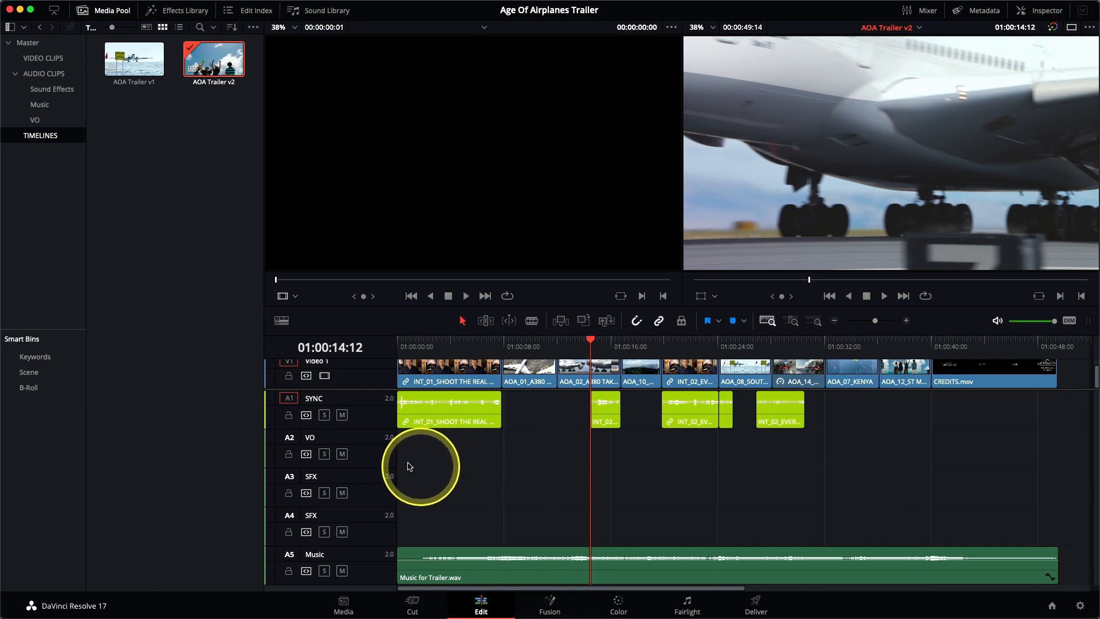
pyautogui.rightClick(383, 453)
pyautogui.moveTo(430, 568)
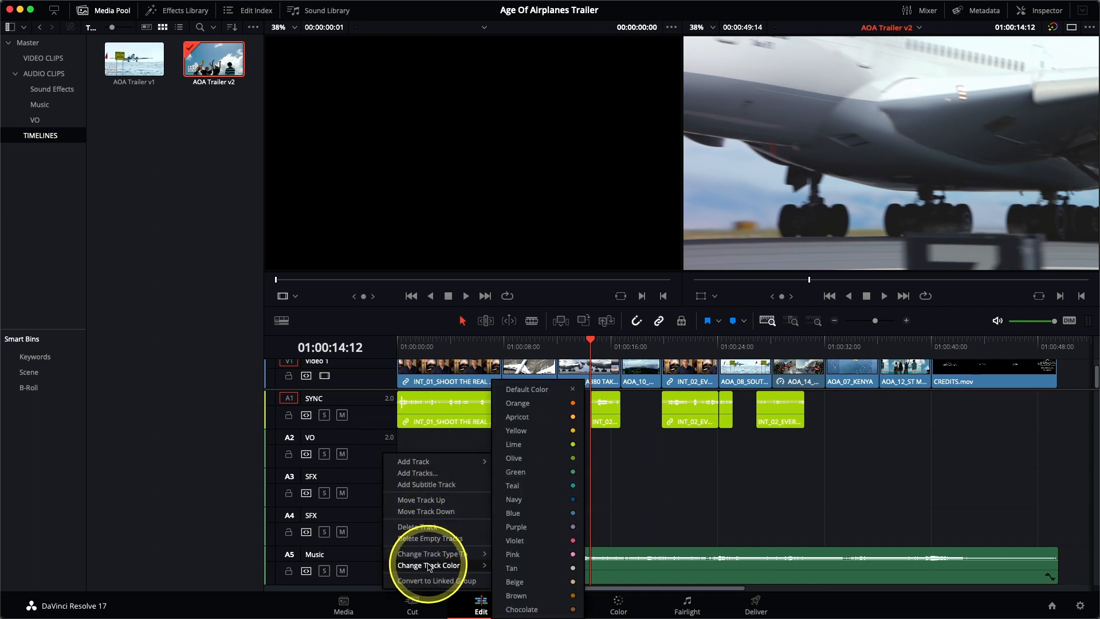
pyautogui.click(539, 480)
# Change the track color of both SFX tracks, A3 and A4, to Brown
pyautogui.rightClick(370, 487)
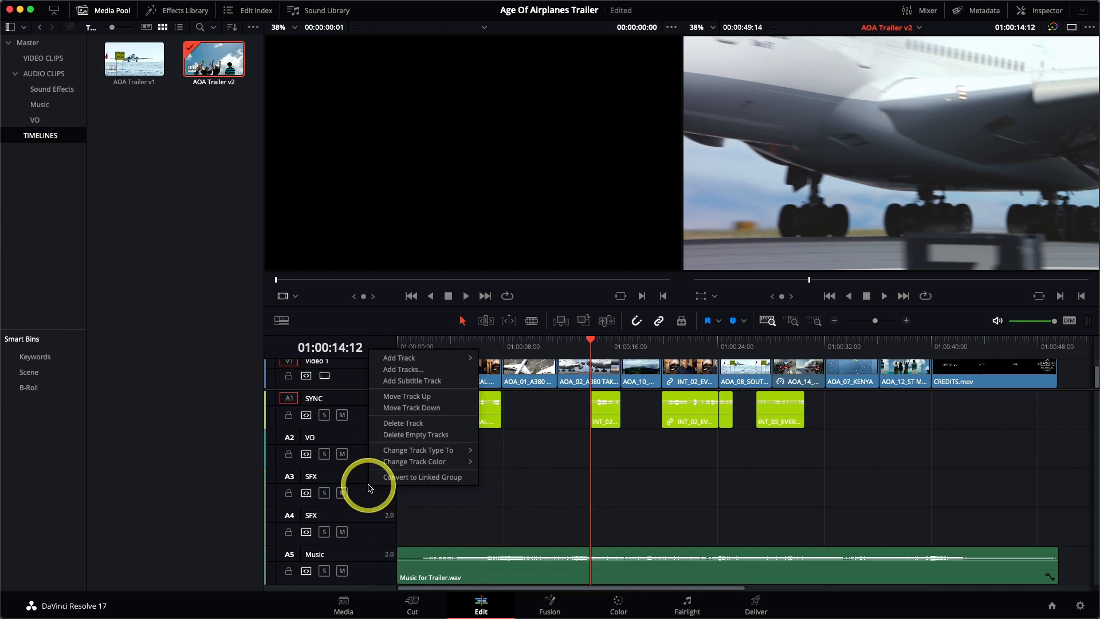
pyautogui.moveTo(389, 467)
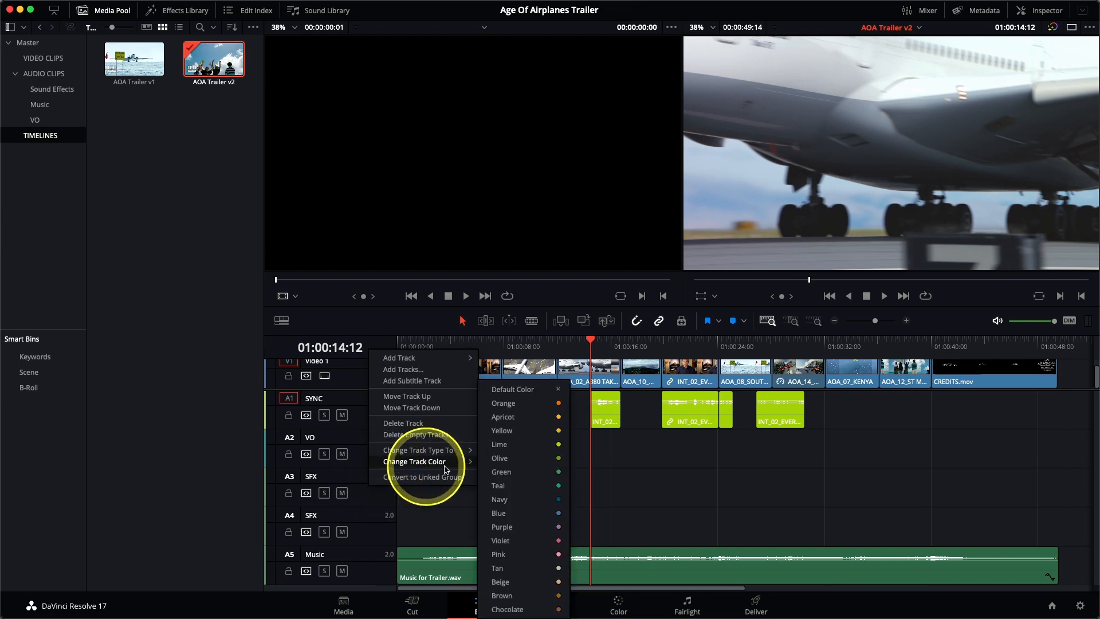
pyautogui.click(520, 596)
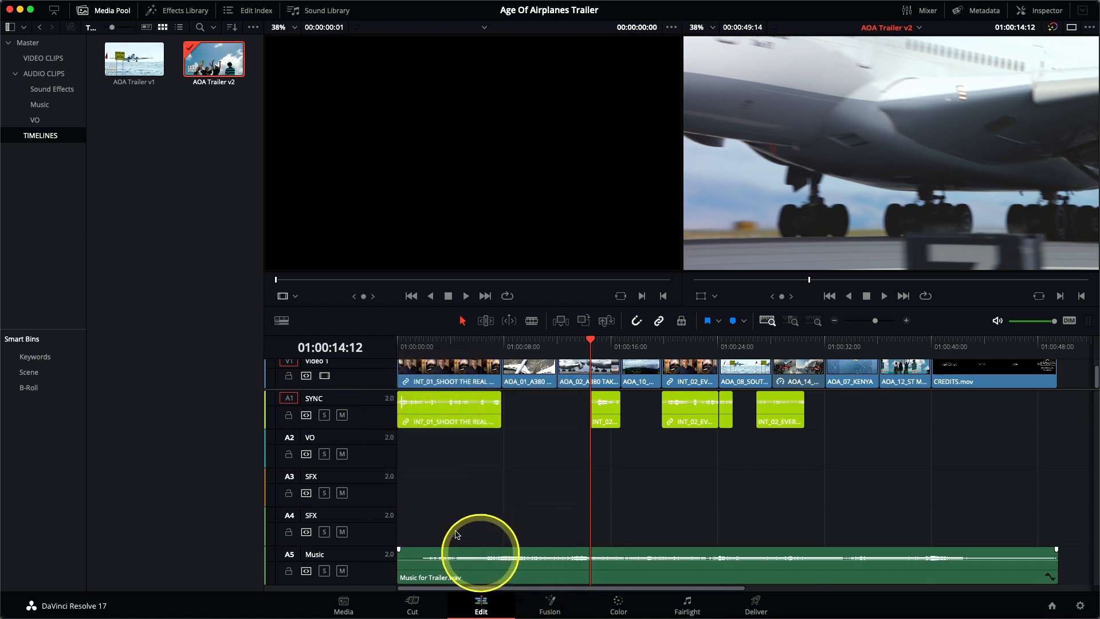
pyautogui.rightClick(372, 522)
pyautogui.moveTo(413, 496)
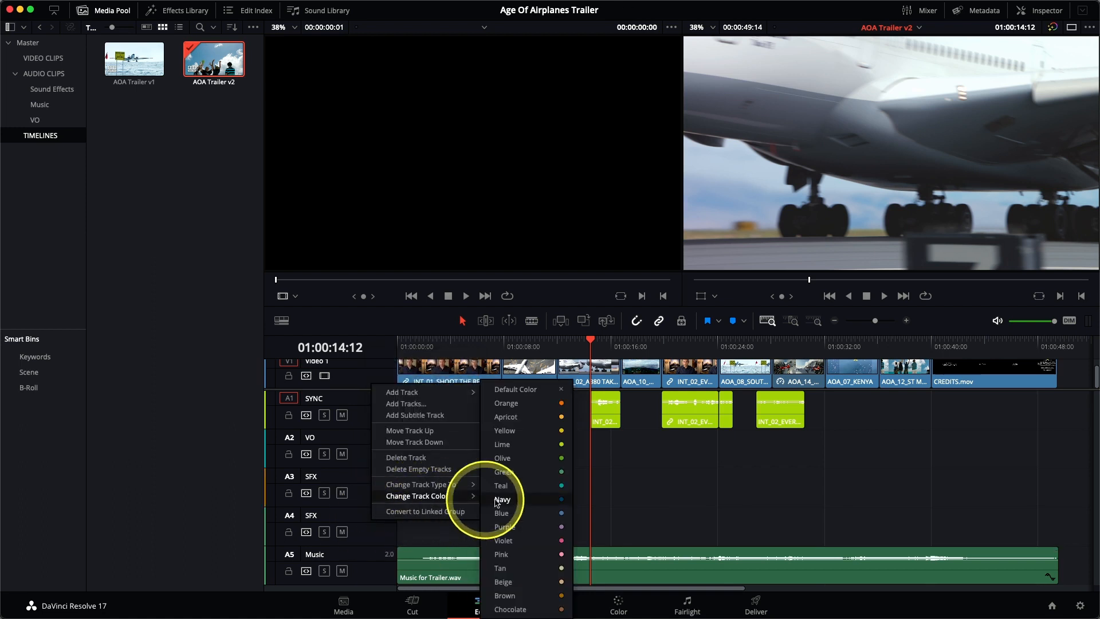
pyautogui.click(520, 597)
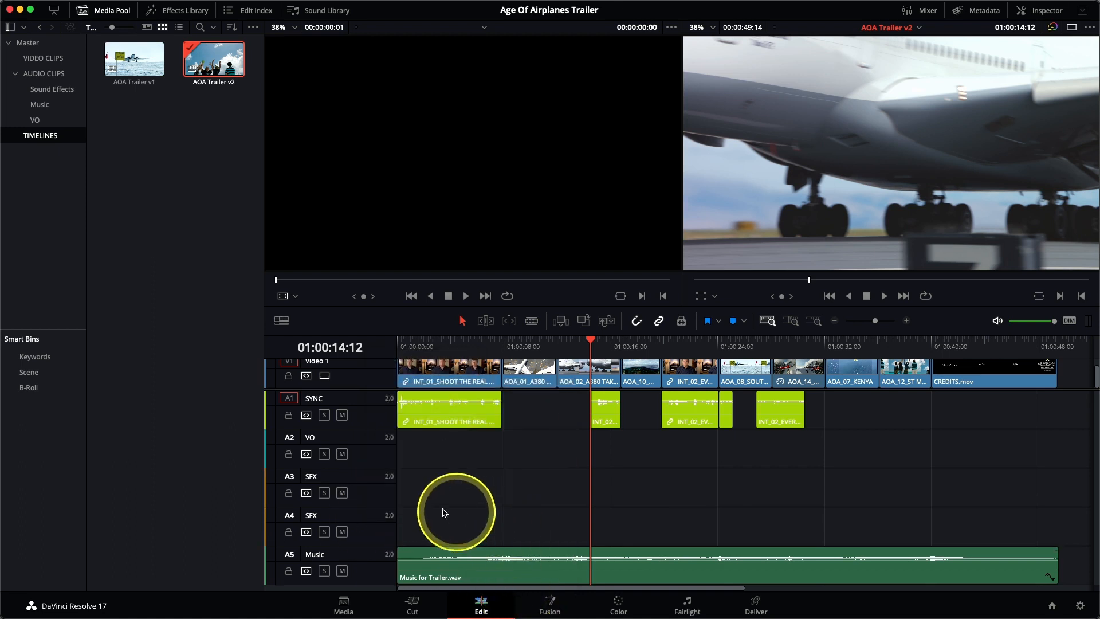
# Change the Music track's color to Olive
pyautogui.rightClick(378, 567)
pyautogui.moveTo(436, 539)
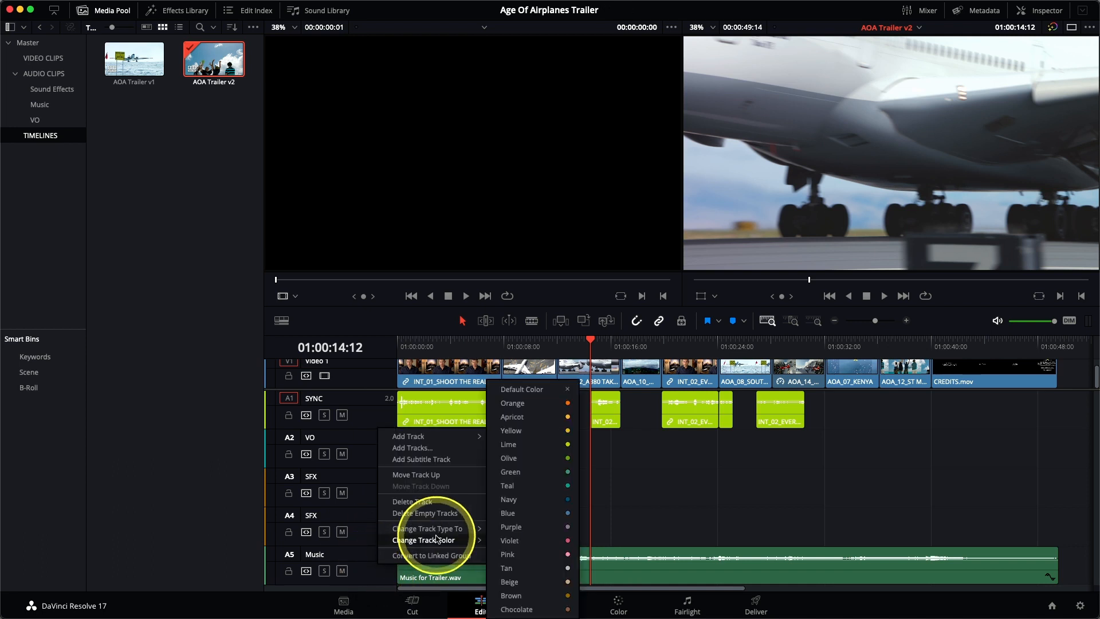
pyautogui.click(535, 463)
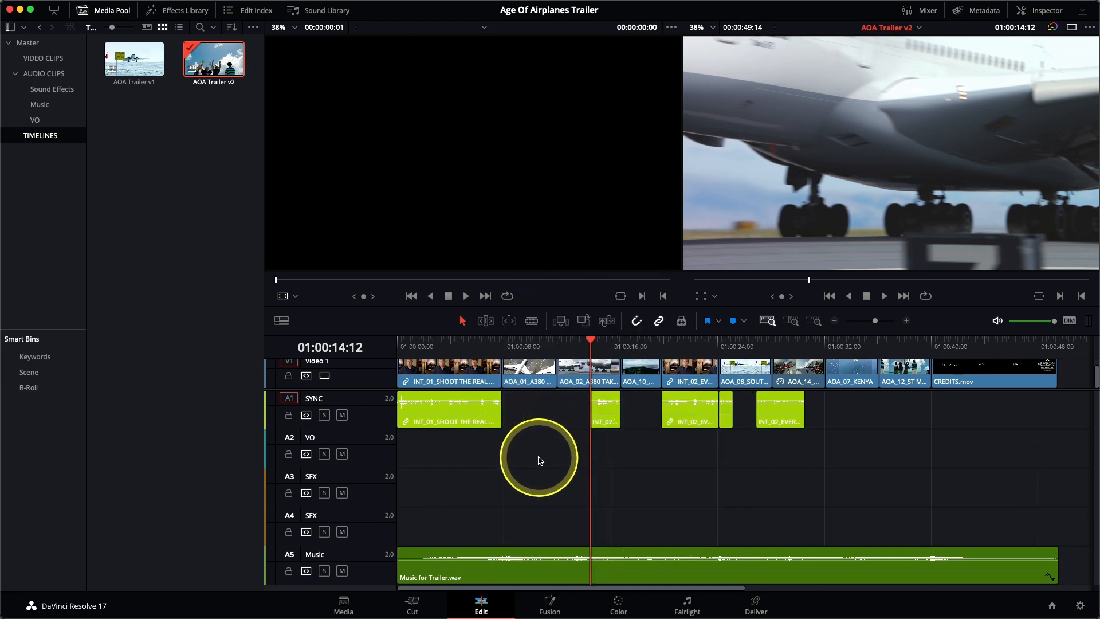
# Place the timeline playhead at 01:00:08:15 and enlarge the timeline area so that all tracks fit
pyautogui.click(512, 341)
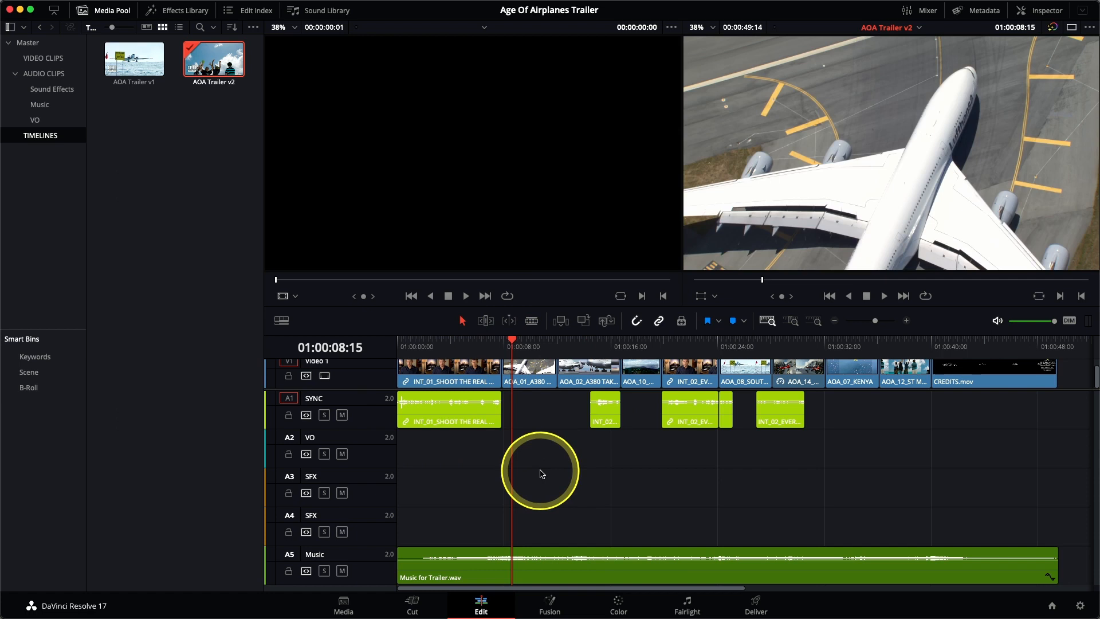
pyautogui.moveTo(527, 304); pyautogui.dragTo(526, 277)
pyautogui.scroll(2, 533, 361)
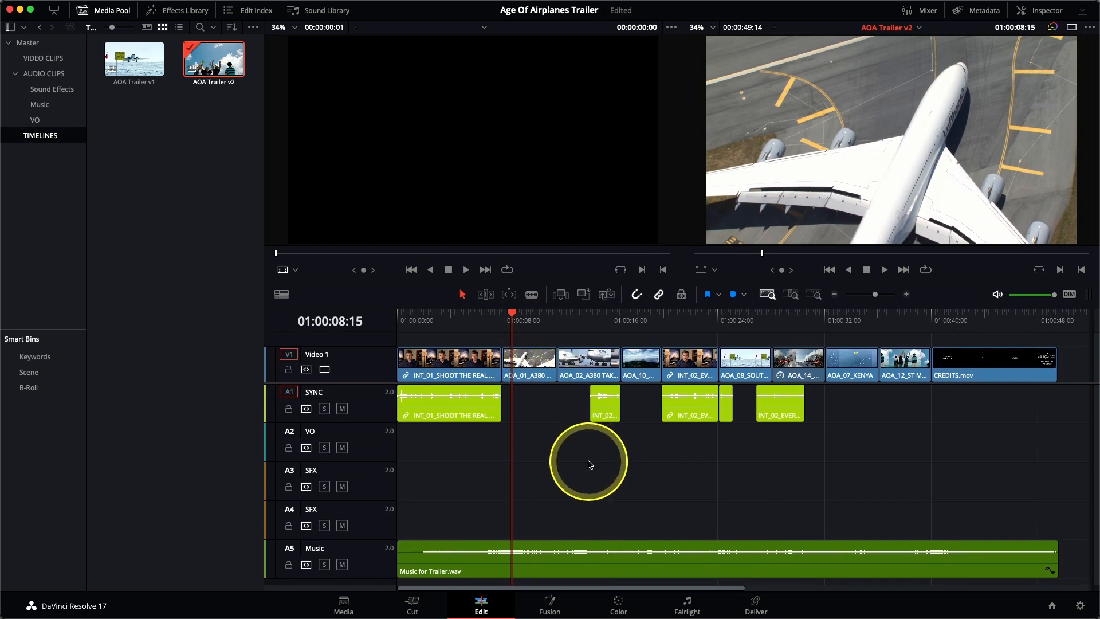
# Load HF VO 1.wav from the VO bin into the source viewer and play it through
pyautogui.click(58, 121)
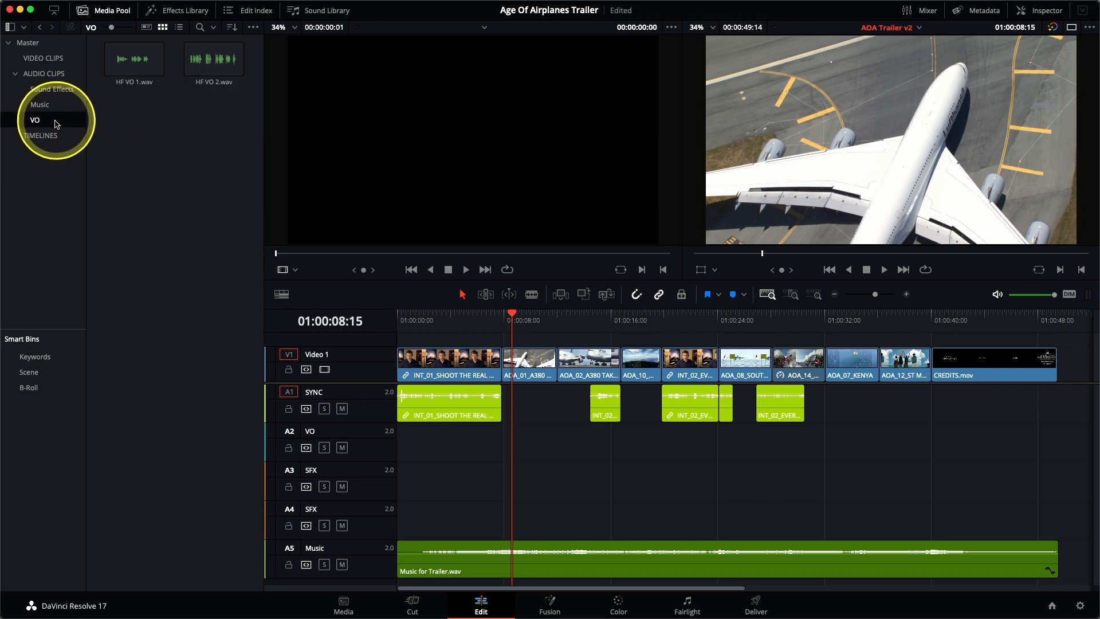
pyautogui.doubleClick(126, 74)
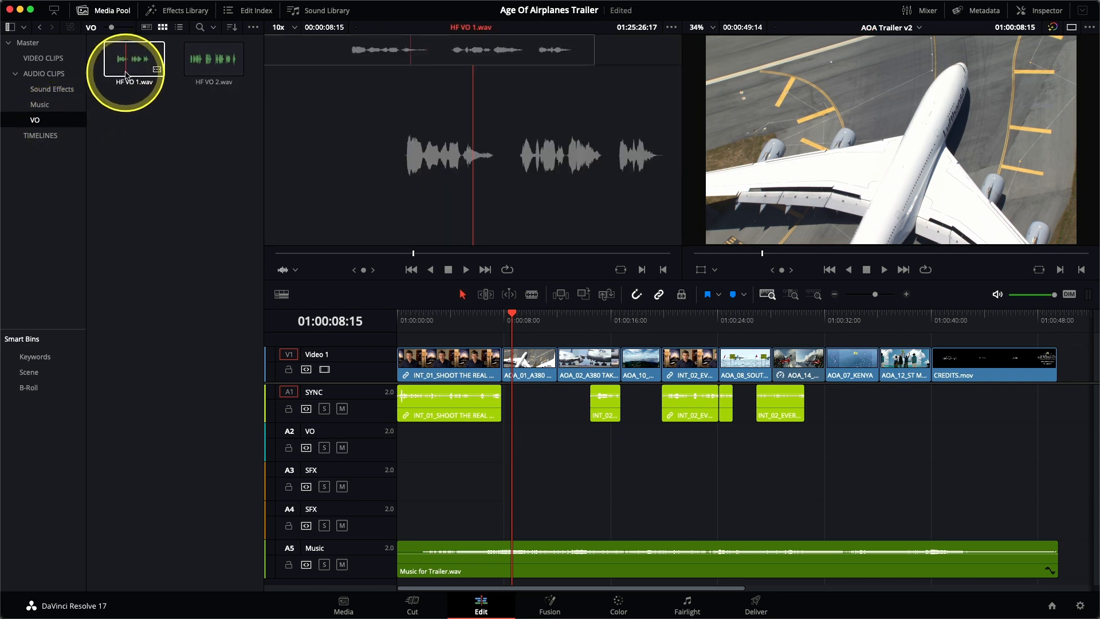
pyautogui.click(126, 75)
pyautogui.moveTo(381, 254); pyautogui.dragTo(287, 255)
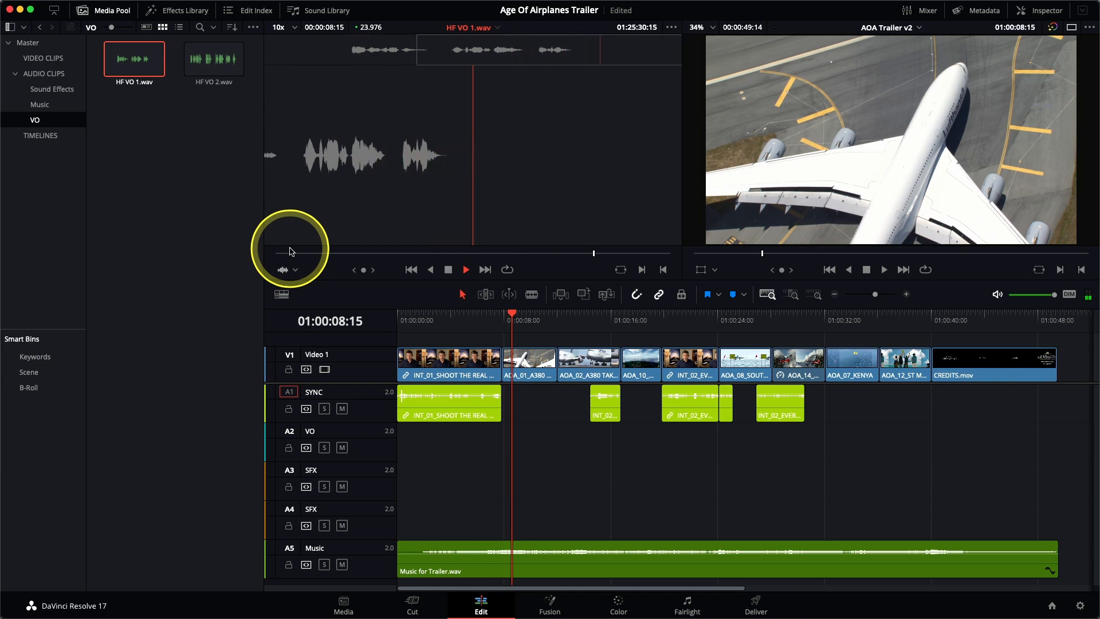
pyautogui.press('space')
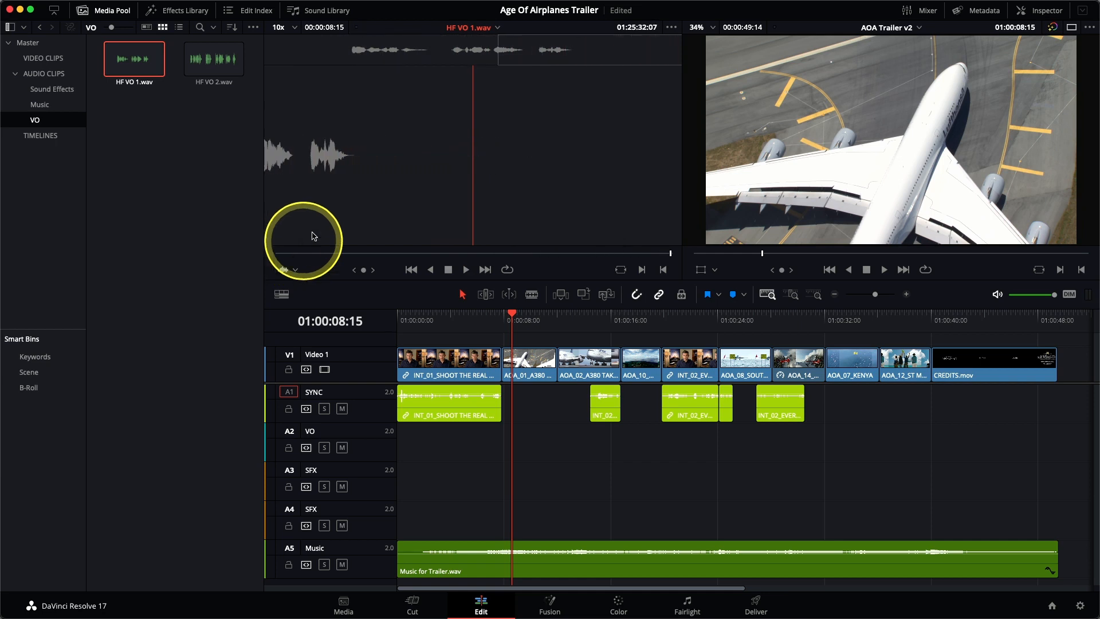
# Mark an in point at 01:25:25:11 and an out point at 01:25:30:02 around the speech in HF VO 1.wav
pyautogui.click(356, 59)
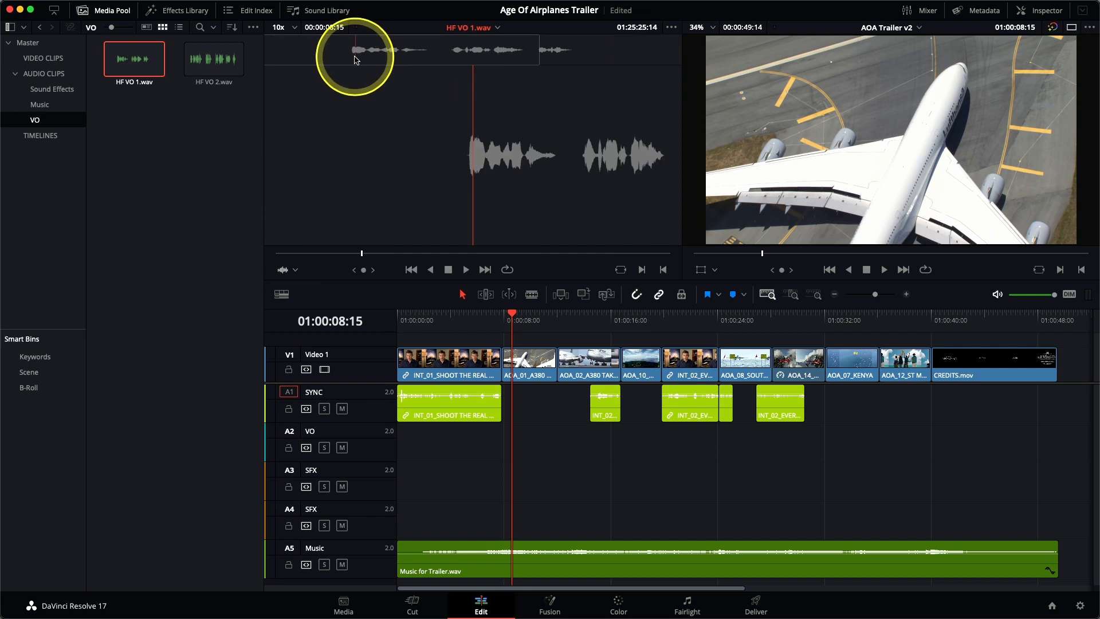
pyautogui.click(351, 57)
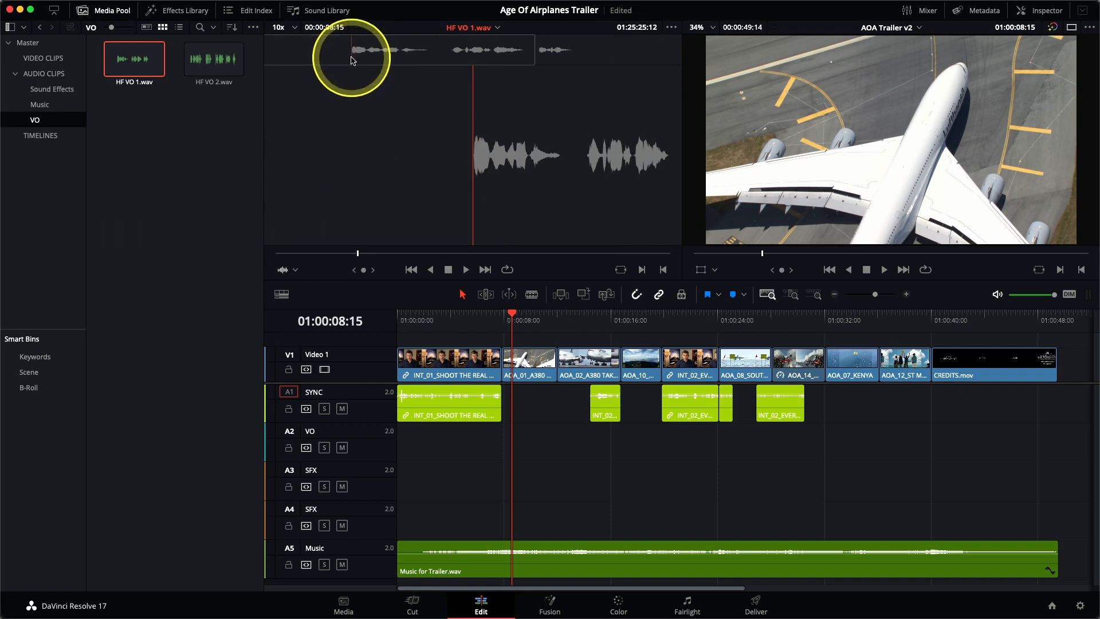
pyautogui.click(349, 61)
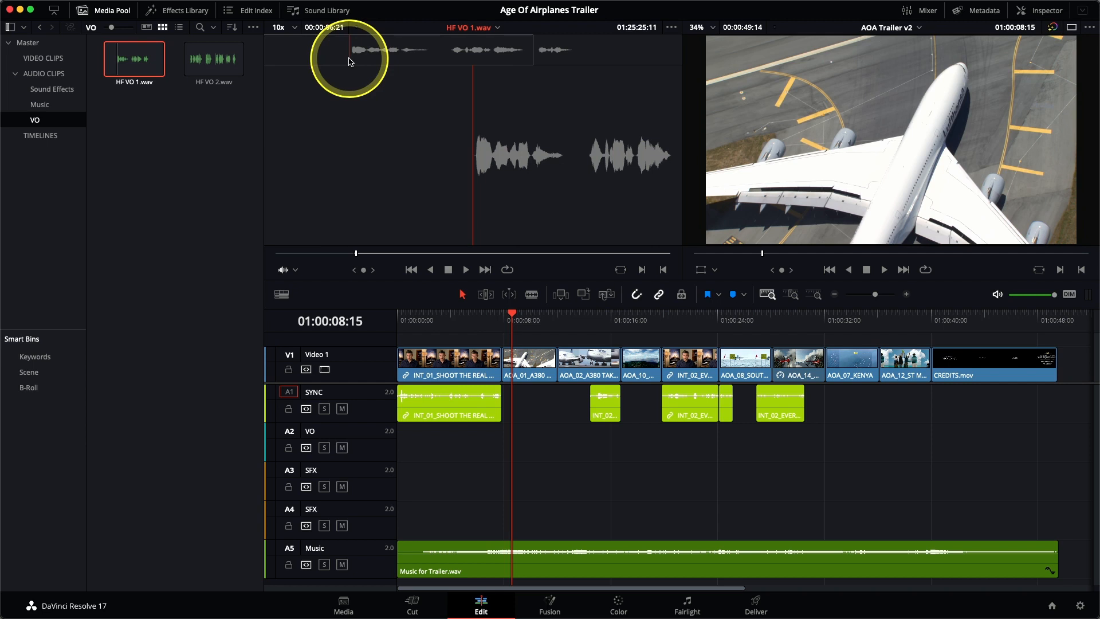
pyautogui.moveTo(349, 61); pyautogui.dragTo(575, 63)
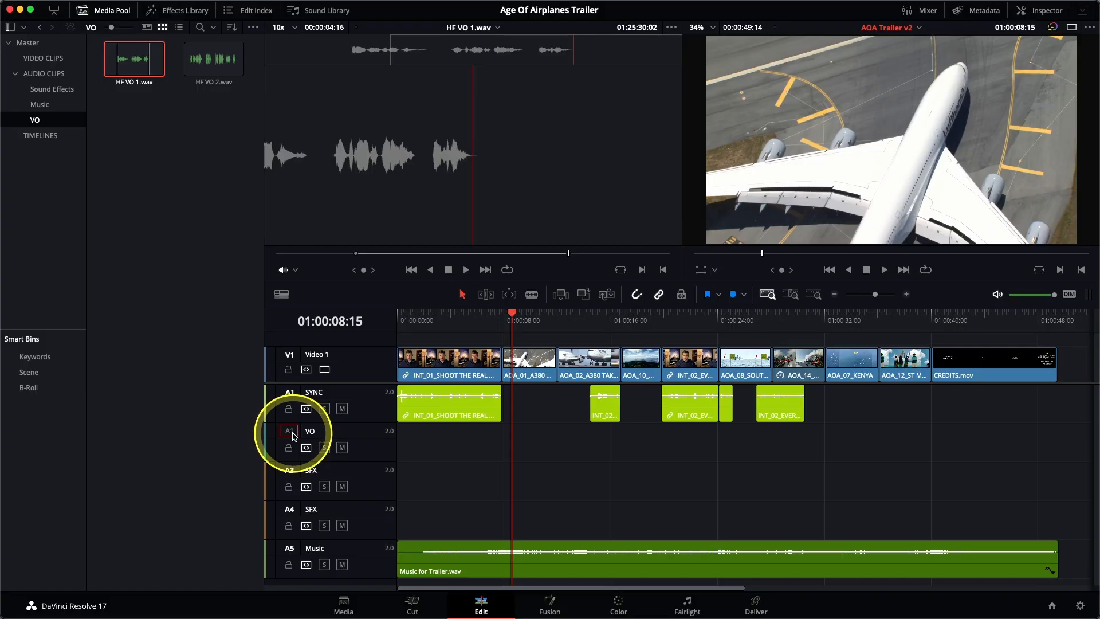
# Overwrite the marked section of HF VO 1.wav onto the VO track at the timeline playhead
pyautogui.moveTo(510, 140); pyautogui.dragTo(859, 149)
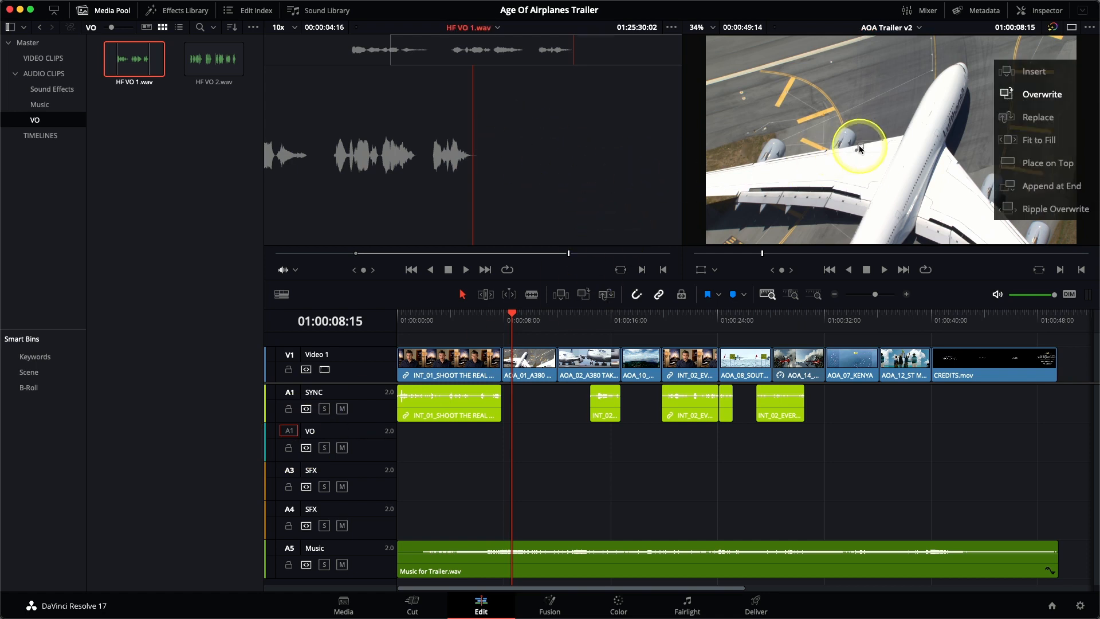
pyautogui.moveTo(859, 149); pyautogui.dragTo(609, 166)
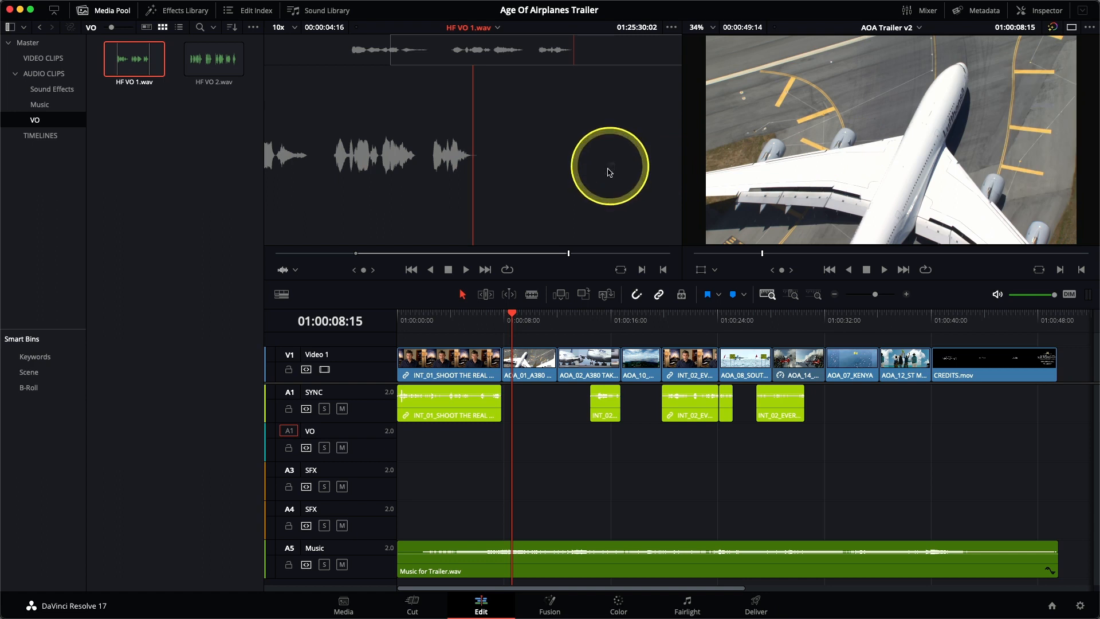
pyautogui.click(584, 303)
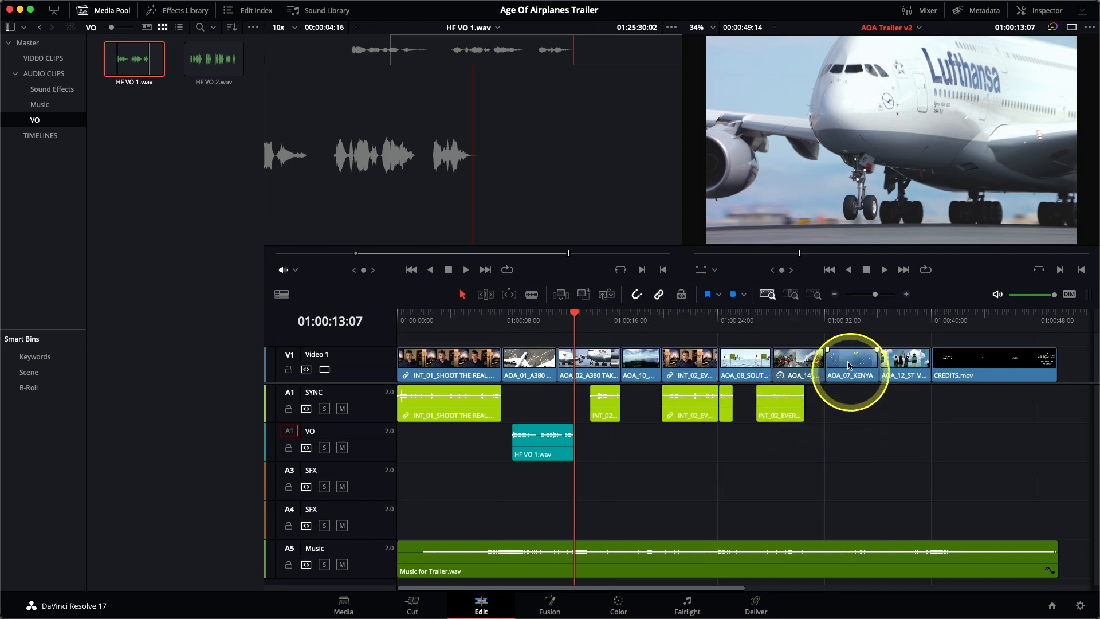
# Place the timeline playhead at 01:00:32:03, at the start of the AOA_07_KENYA clip, and load HF VO 2.wav into the source viewer
pyautogui.click(826, 318)
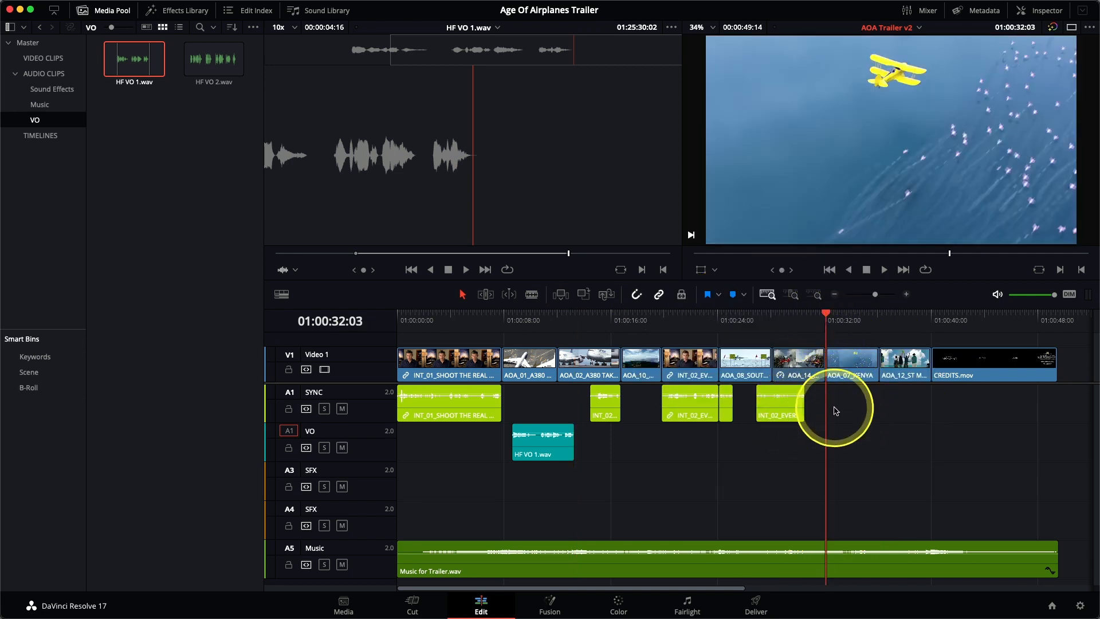
pyautogui.click(215, 69)
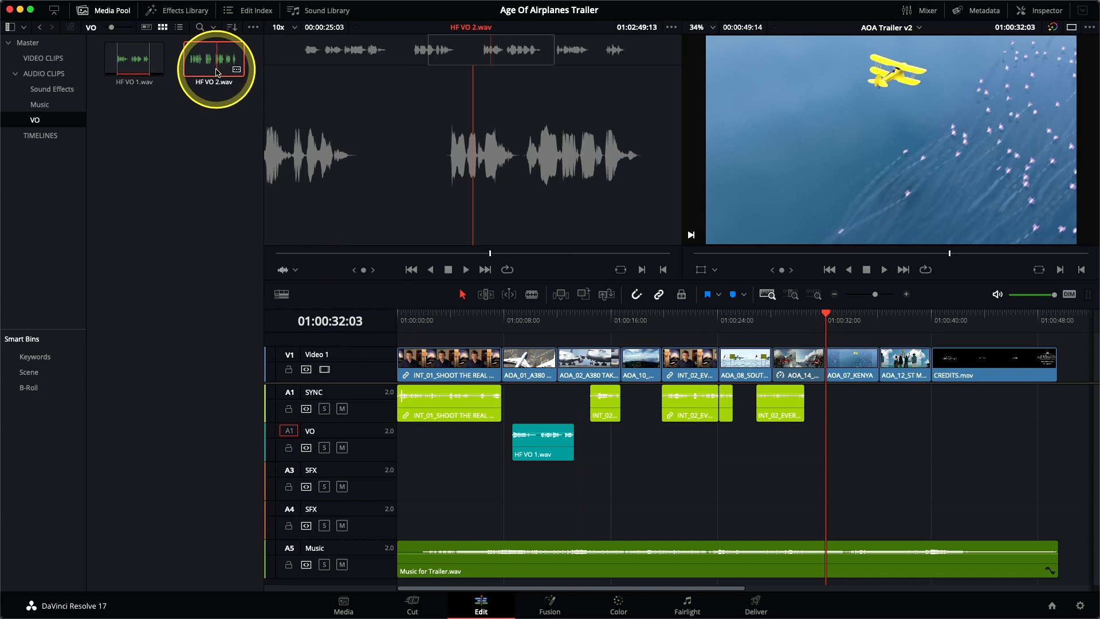
# Play through HF VO 2.wav, mark it from 01:02:39:11 to 01:02:43:15, and overwrite that section onto the VO track at 01:00:32:03
pyautogui.click(304, 55)
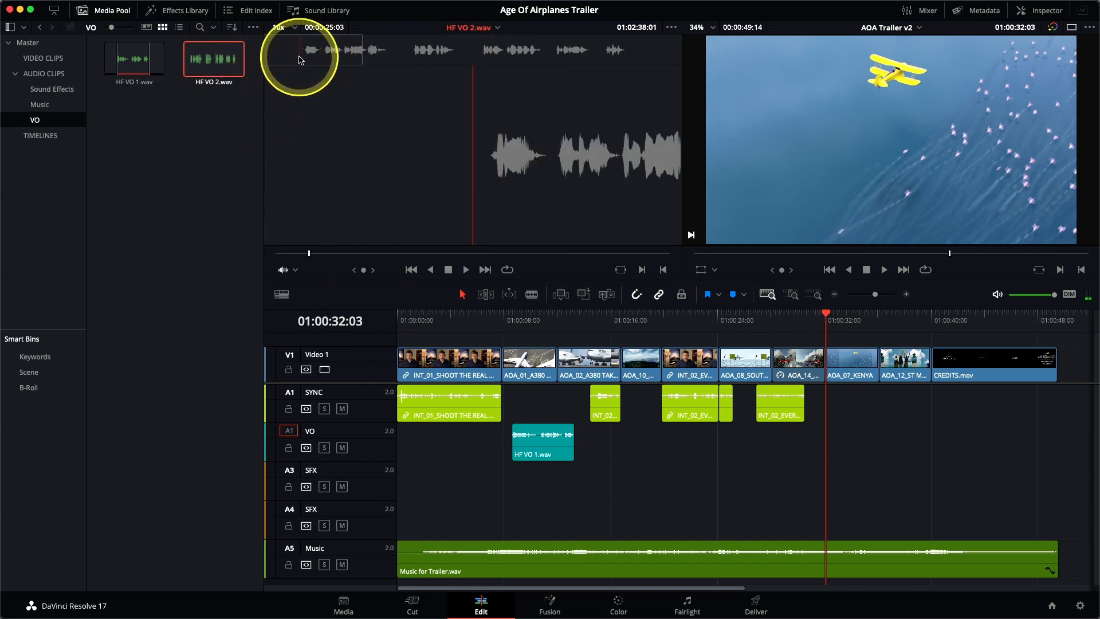
pyautogui.press('space')
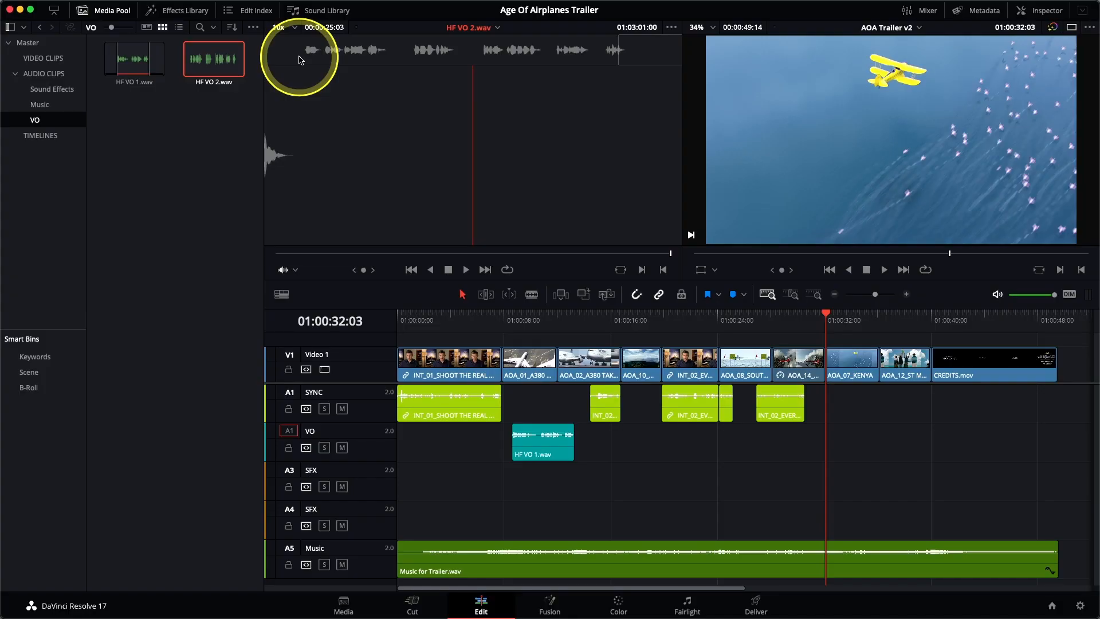
pyautogui.click(302, 60)
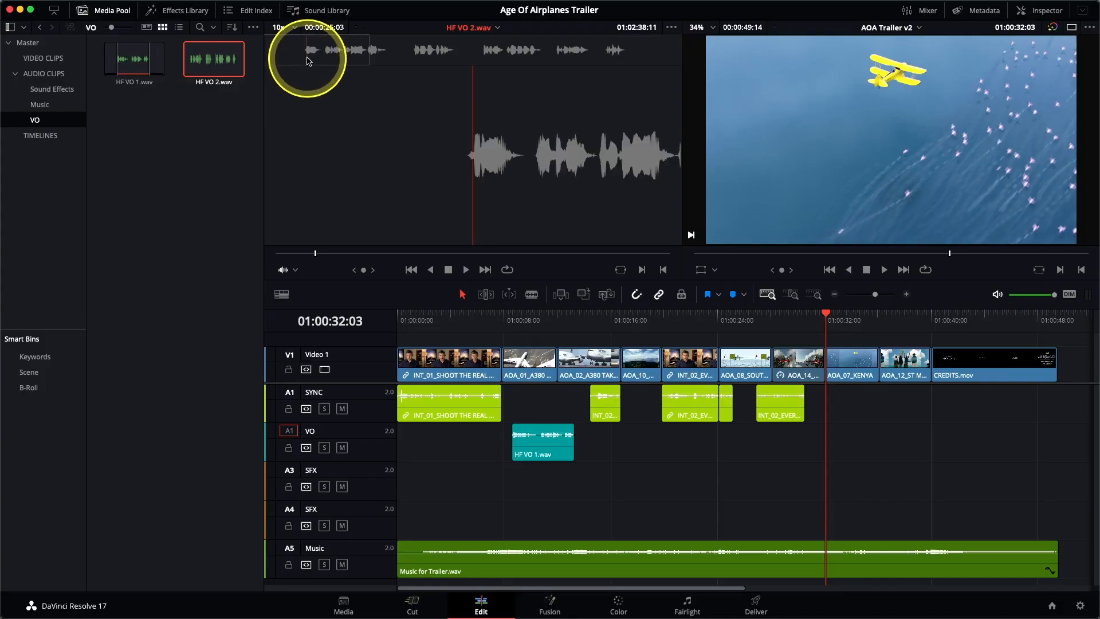
pyautogui.press('space')
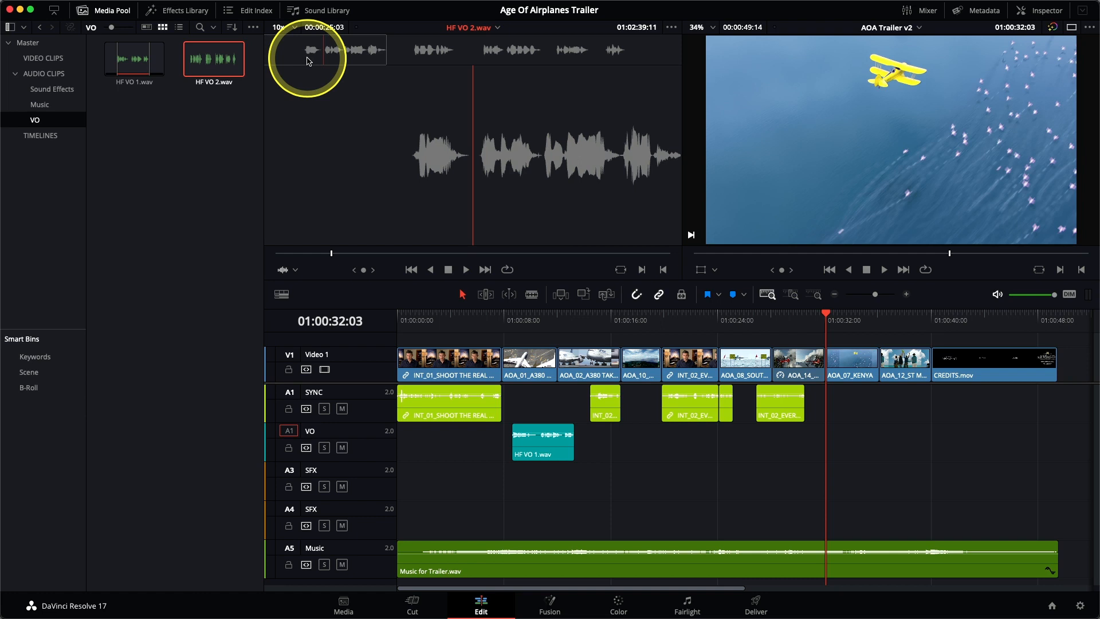
pyautogui.press('space')
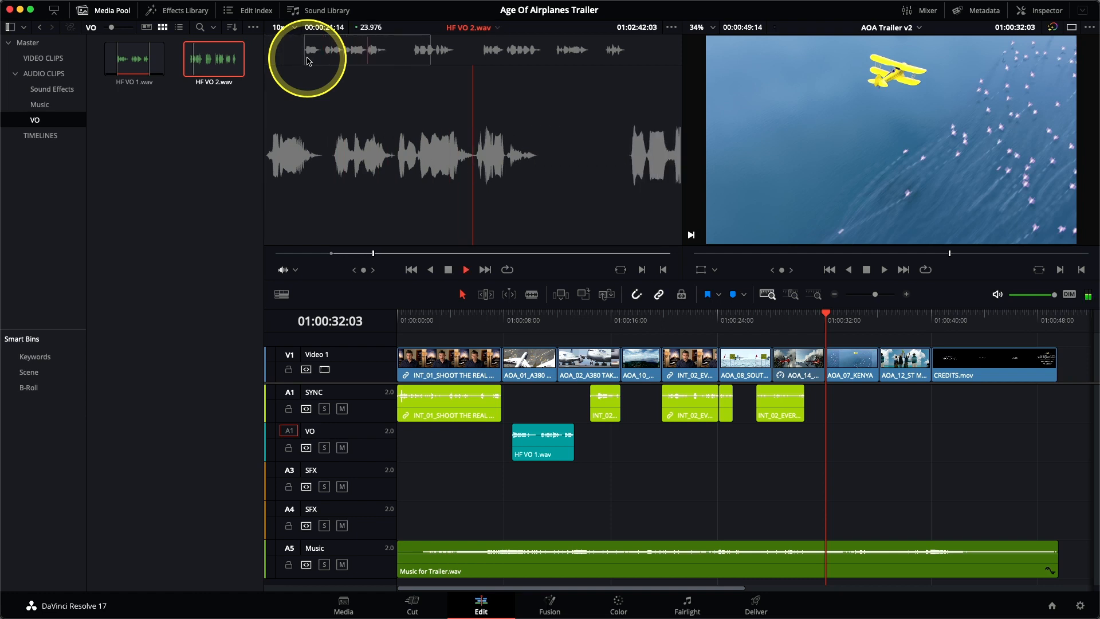
pyautogui.press('space')
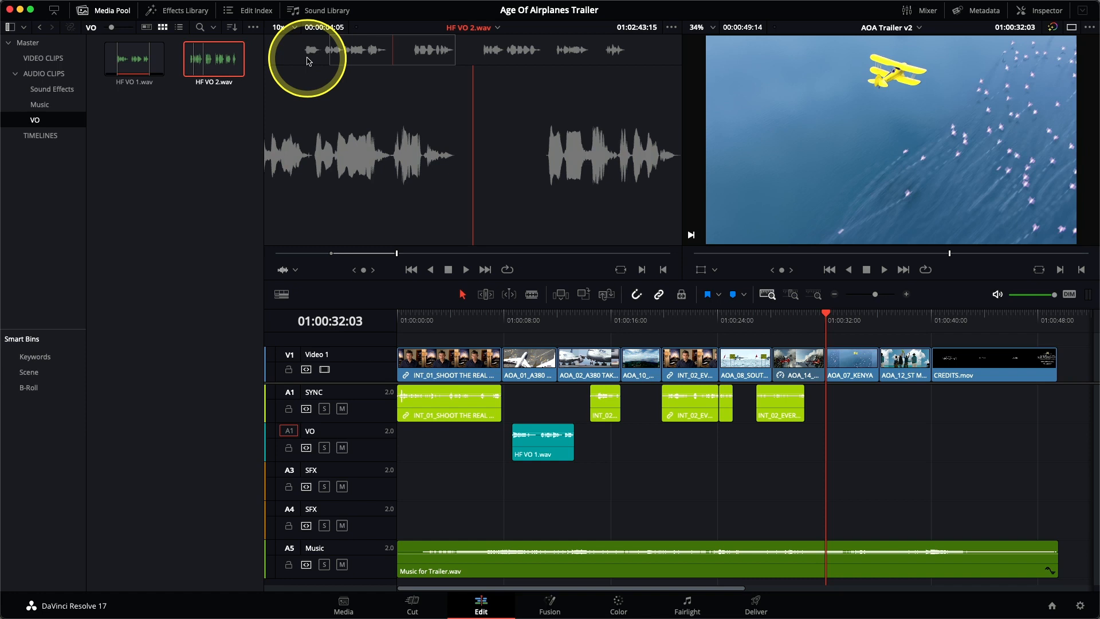
pyautogui.press('F10')
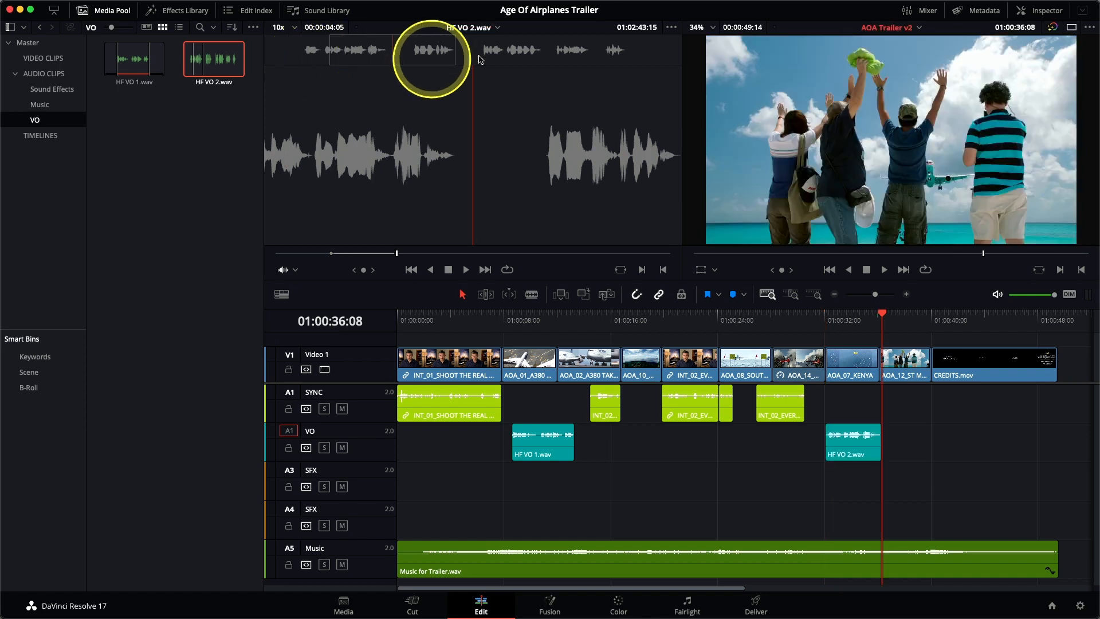
# Mark a 00:00:04:22 section of HF VO 2.wav starting at 01:02:53:06 and overwrite it onto the VO track at 01:00:36:08
pyautogui.click(552, 57)
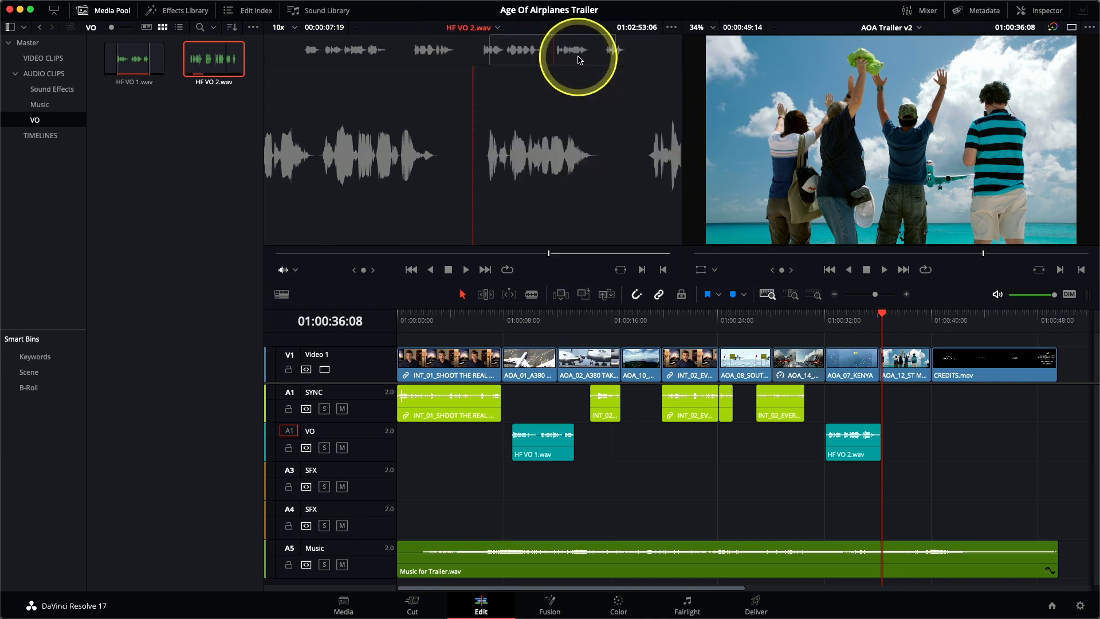
pyautogui.press('space')
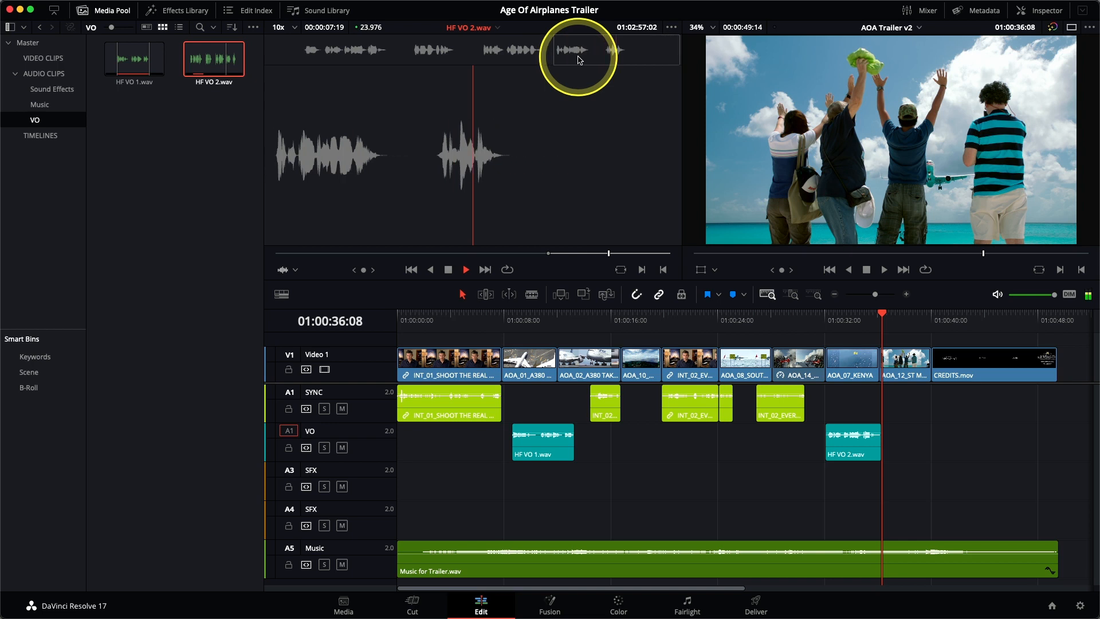
pyautogui.press('o')
pyautogui.press('space')
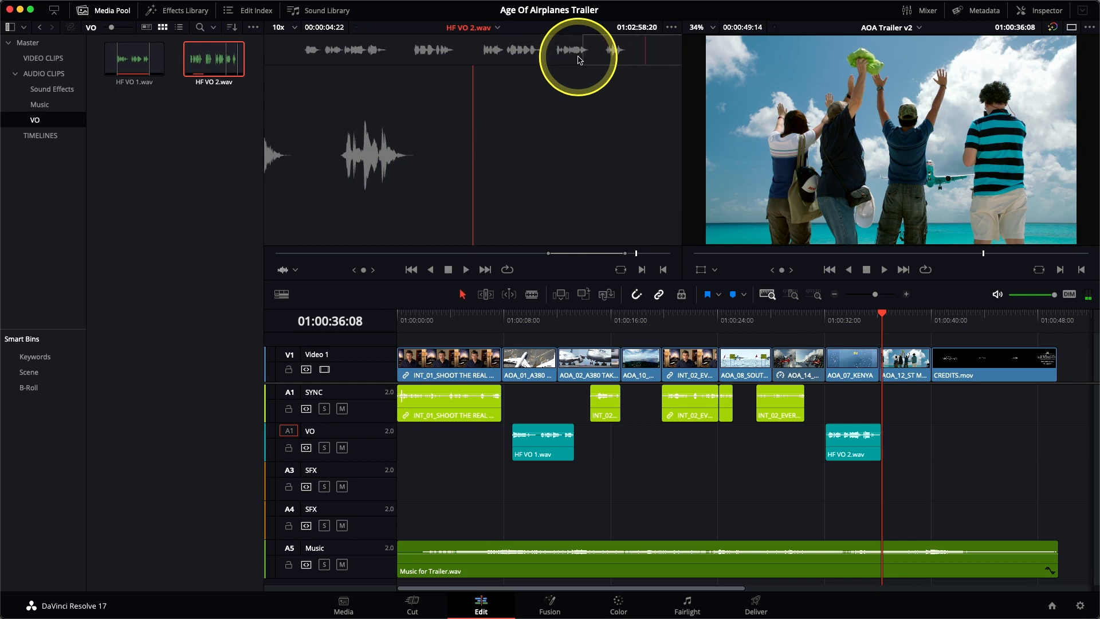
pyautogui.press('F10')
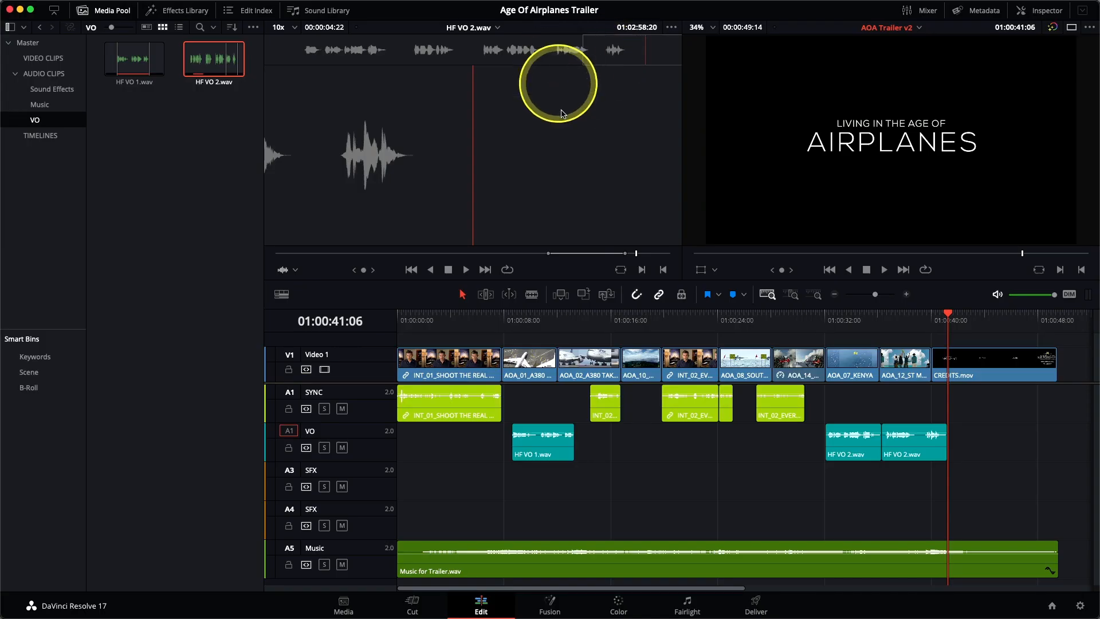
# Place the timeline playhead at 01:00:36:03 and move the last INT_02_EVERY SHOT WAS clip on the SYNC track about one second earlier
pyautogui.click(879, 321)
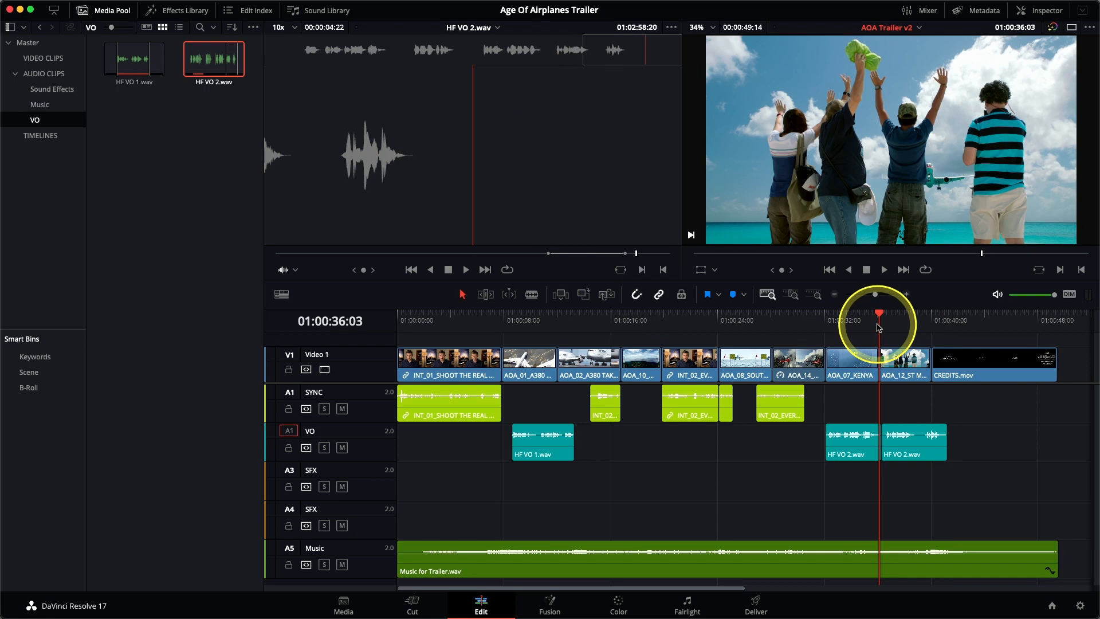
pyautogui.click(791, 299)
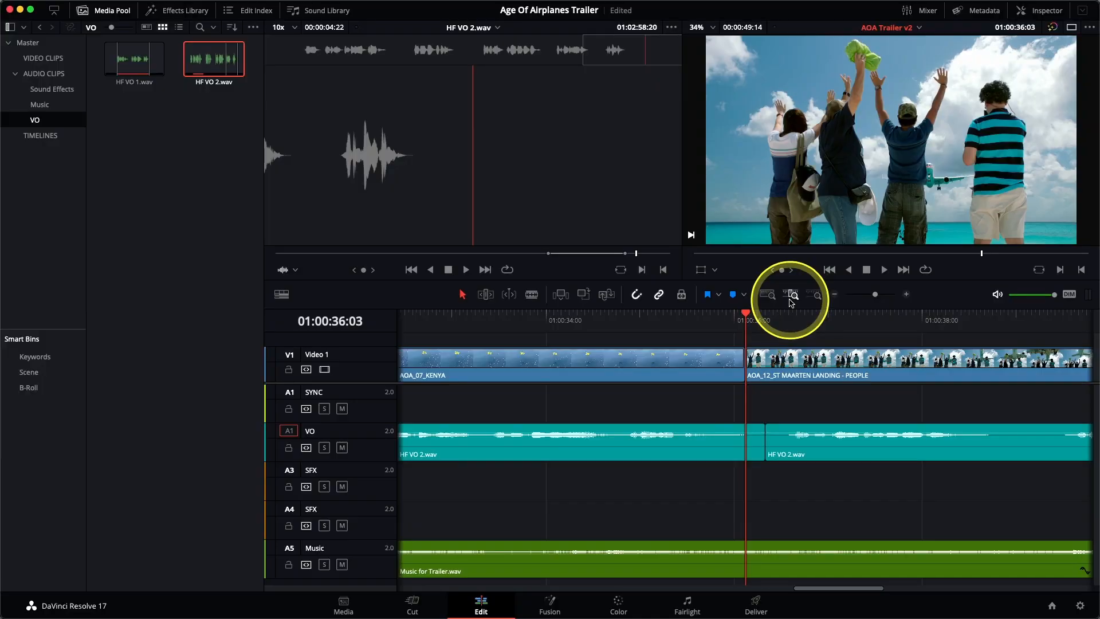
pyautogui.click(791, 299)
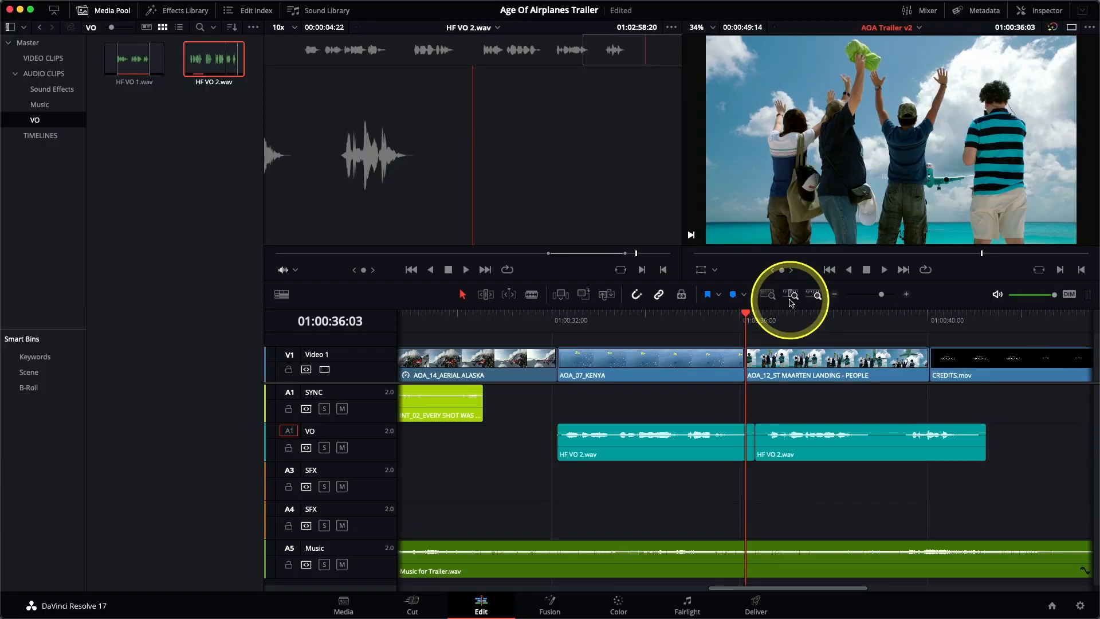
pyautogui.click(790, 299)
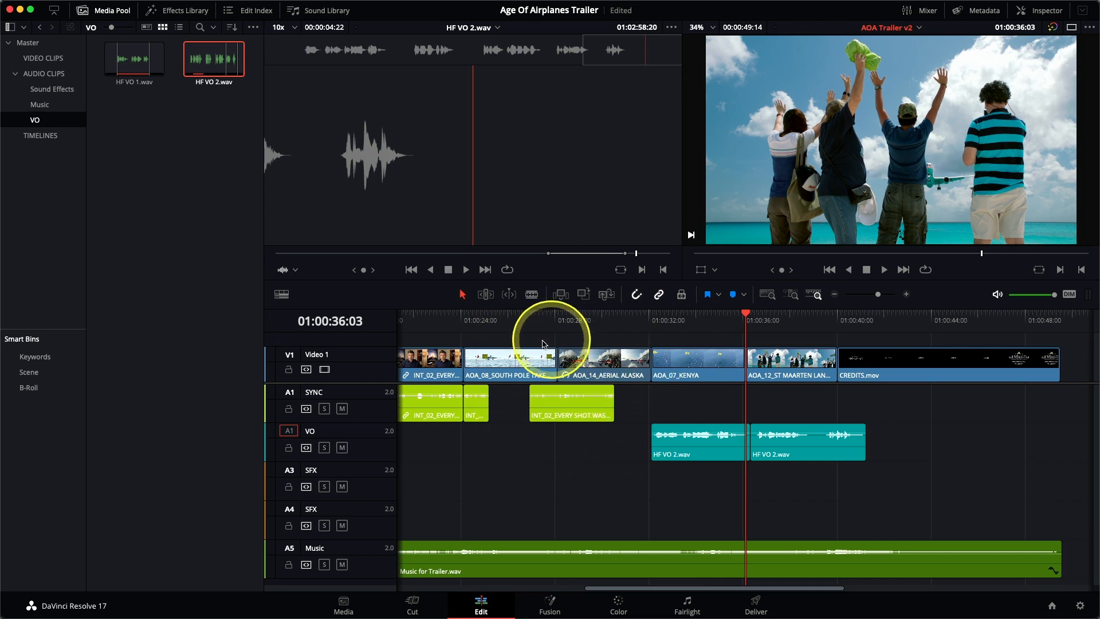
pyautogui.click(571, 419)
pyautogui.moveTo(570, 420); pyautogui.dragTo(546, 429)
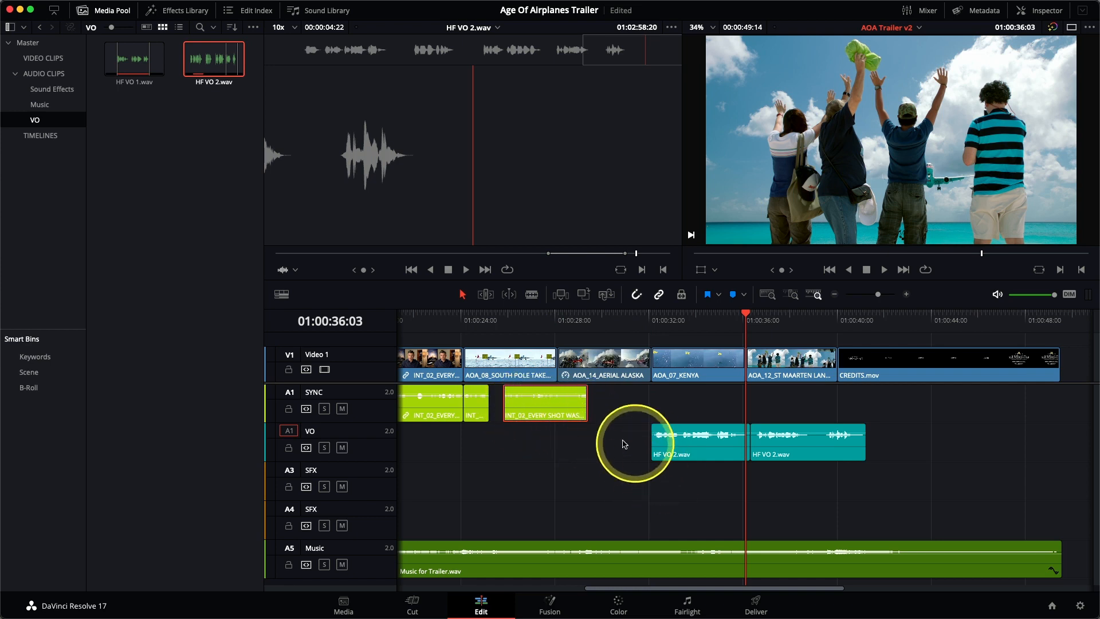
# Move both HF VO 2.wav clips on the VO track together about two seconds earlier
pyautogui.moveTo(625, 445); pyautogui.dragTo(793, 457)
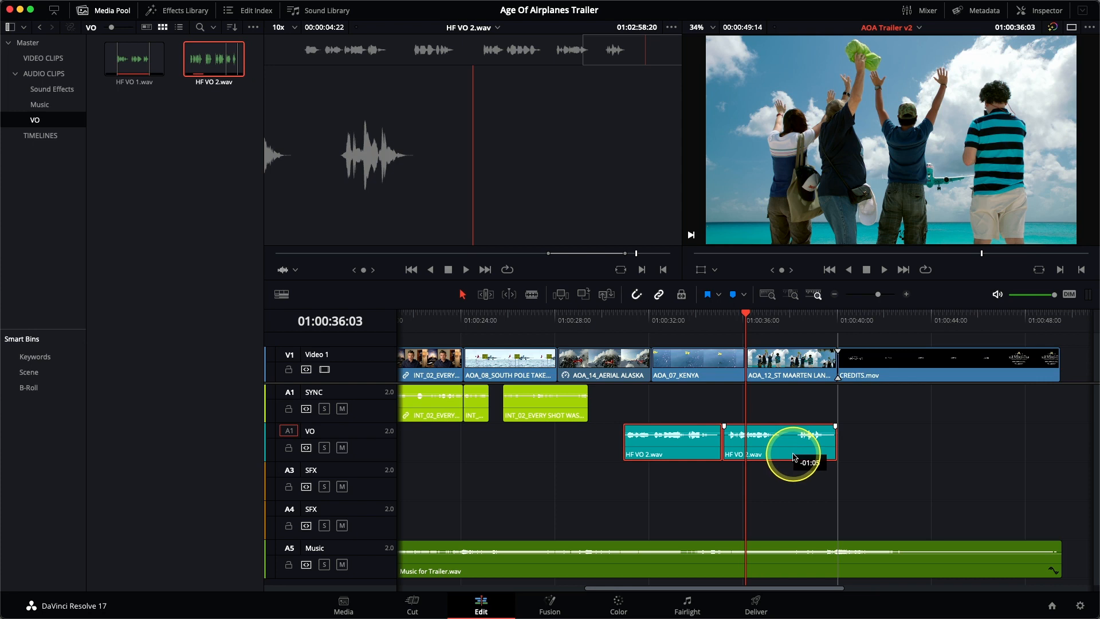
pyautogui.moveTo(794, 456); pyautogui.dragTo(779, 459)
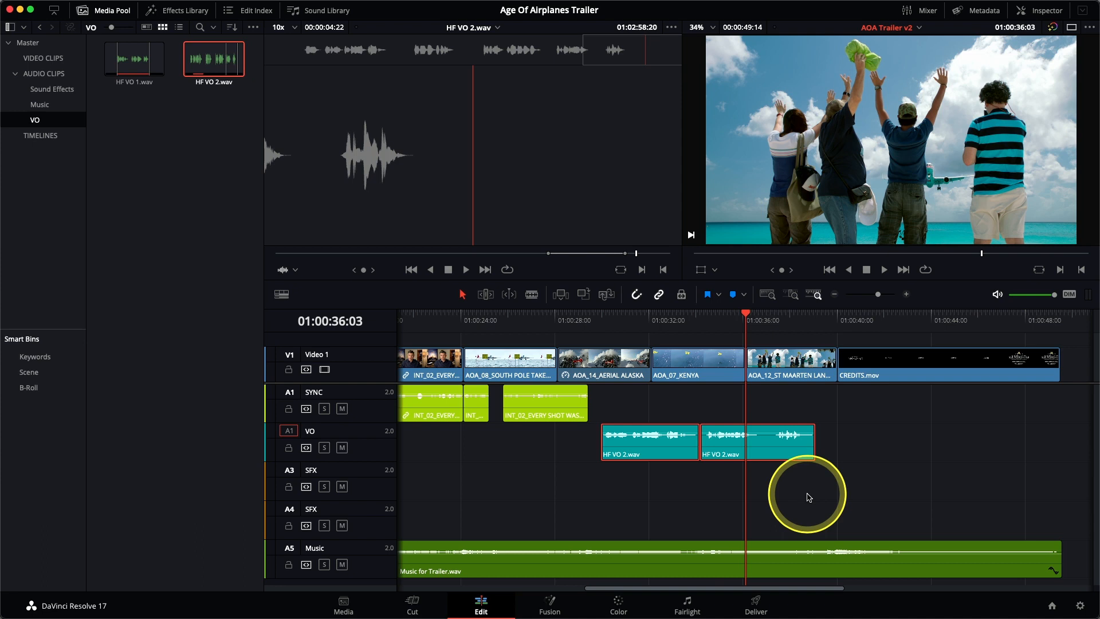
# Split the second HF VO 2.wav clip on the VO track at 01:00:37:06, in the pause before its final phrase
pyautogui.click(757, 319)
pyautogui.moveTo(757, 319); pyautogui.dragTo(772, 319)
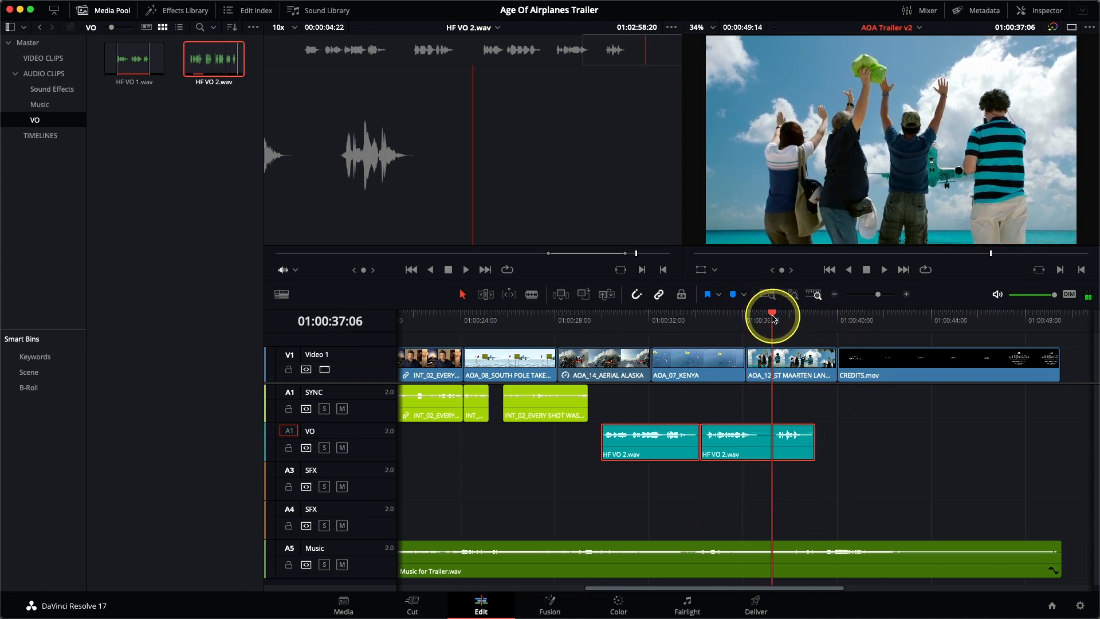
pyautogui.click(773, 449)
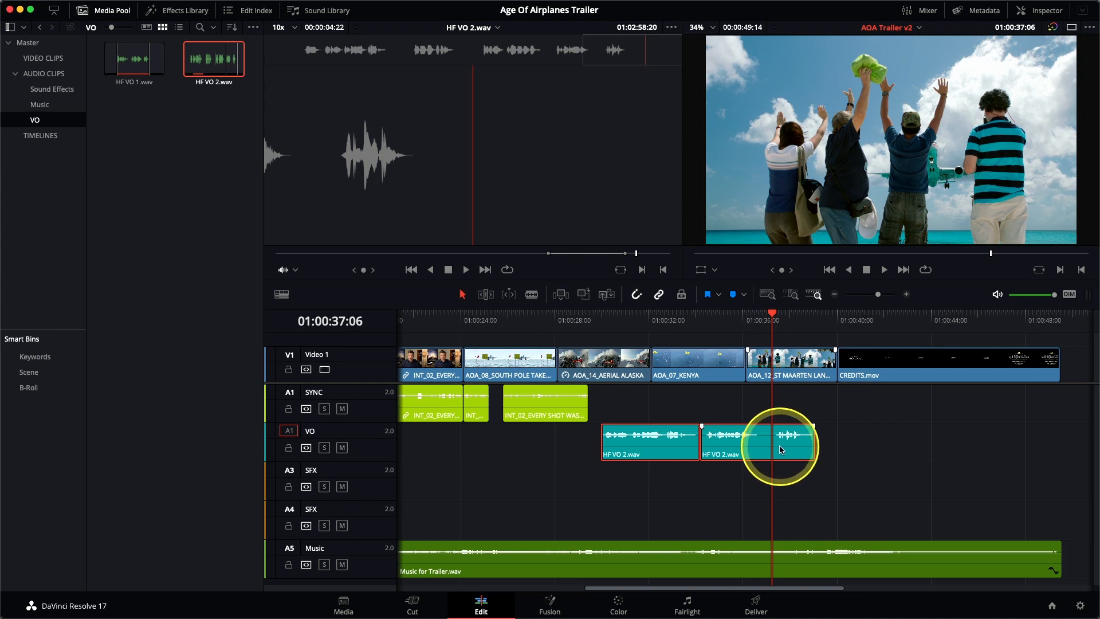
pyautogui.press('super+b')
# Move the split-off final phrase of HF VO 2.wav about half a second earlier to shorten the pause, and save the project
pyautogui.click(788, 456)
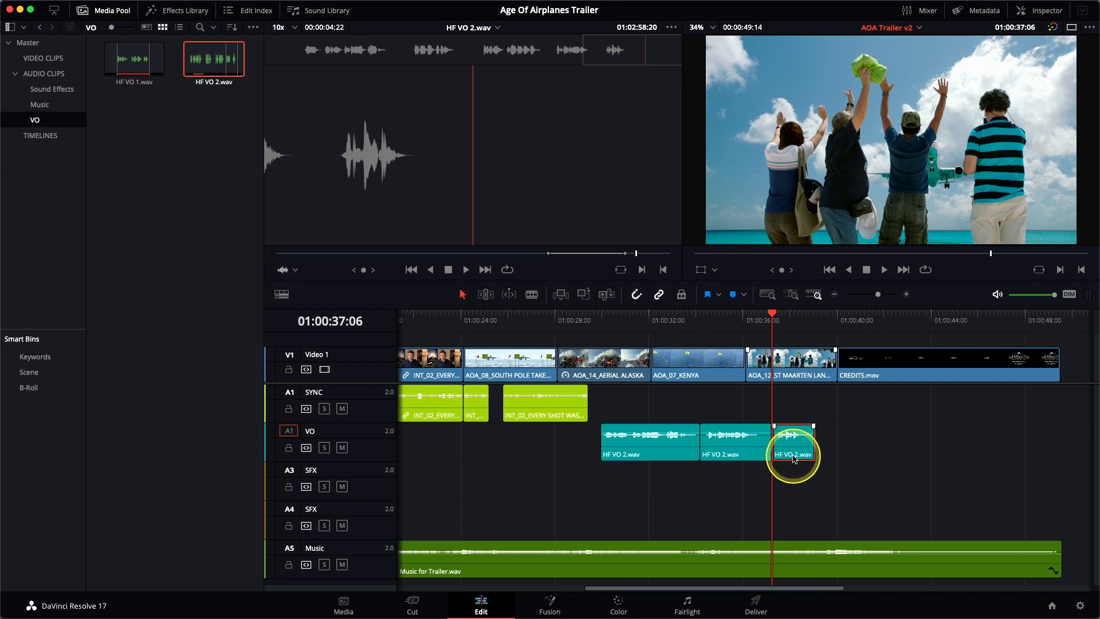
pyautogui.moveTo(789, 456); pyautogui.dragTo(784, 459)
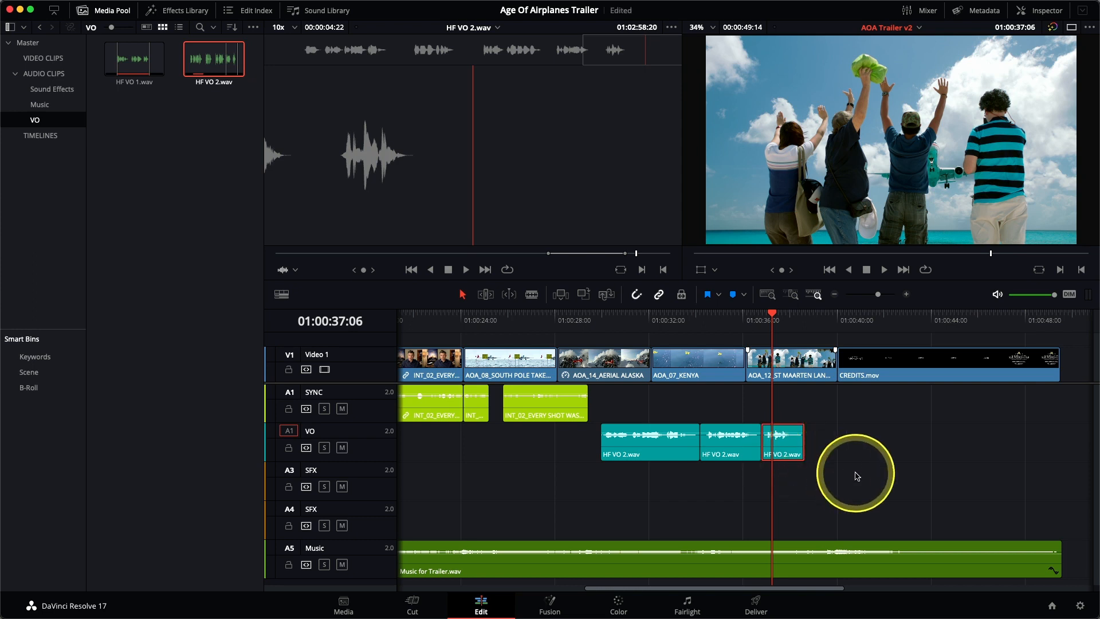
pyautogui.press('super+s')
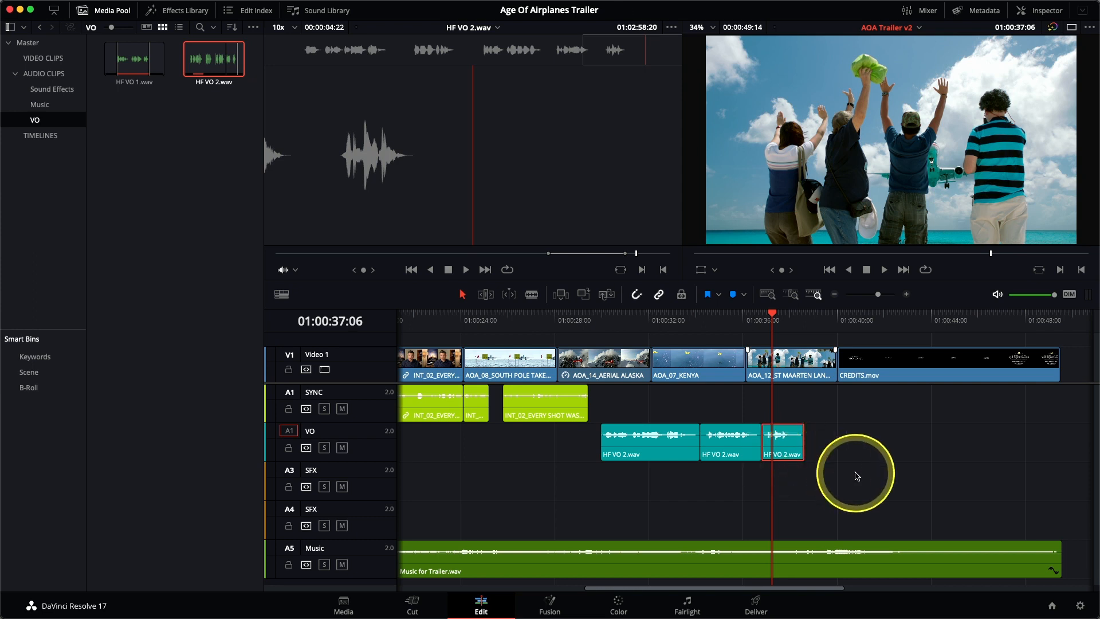
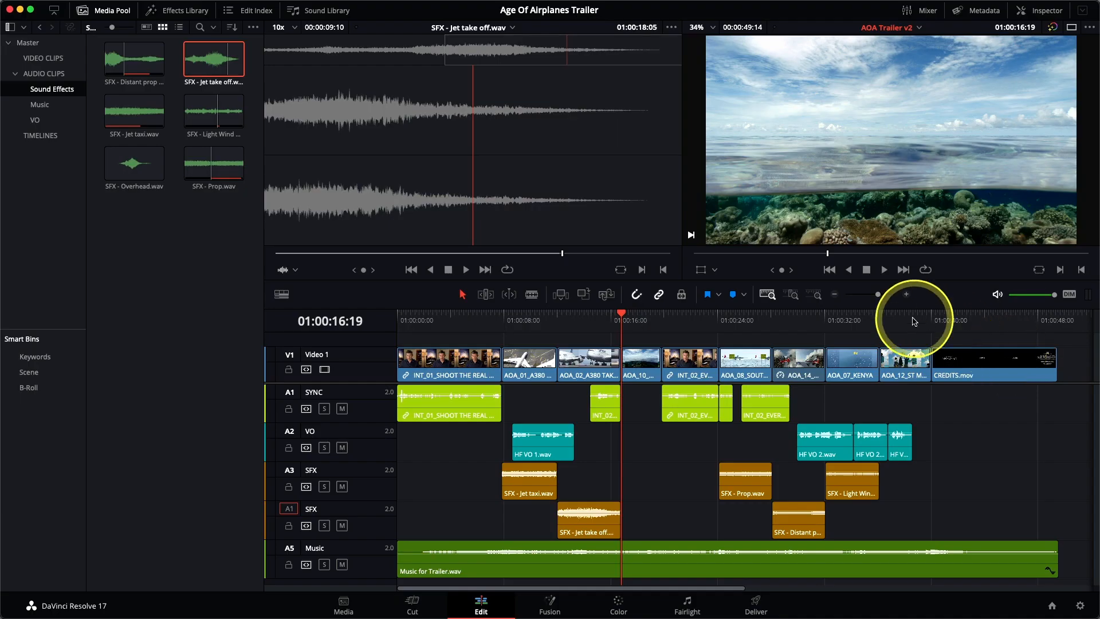
# Overwrite the A4 SFX track with the loud middle section of SFX - Jet take off.wav for the duration of the AOA_12 shot
pyautogui.click(900, 313)
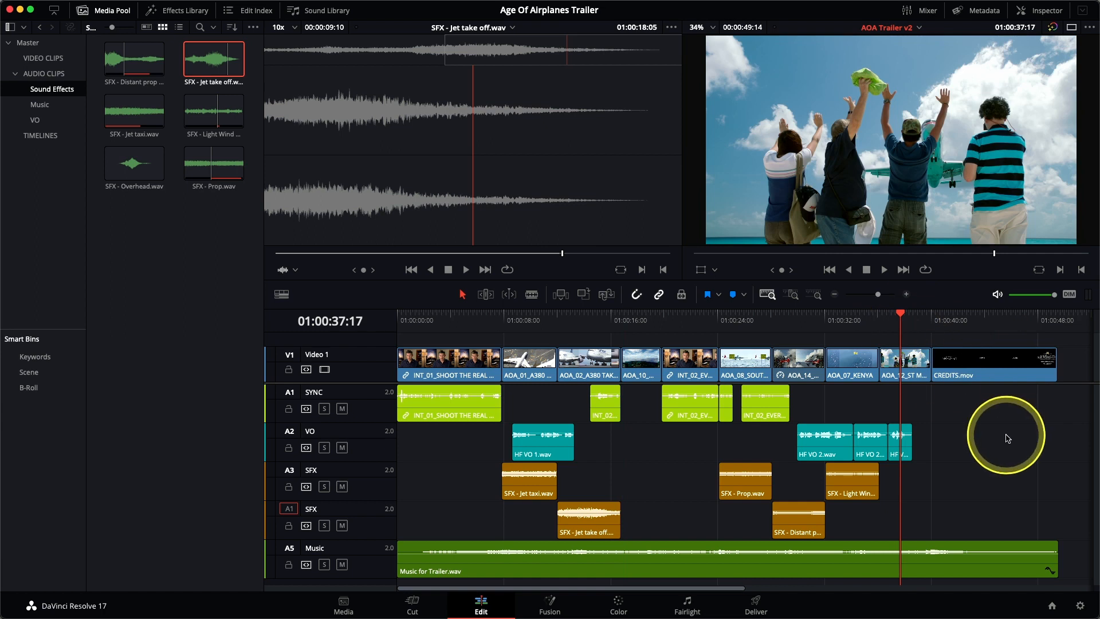
pyautogui.press('x')
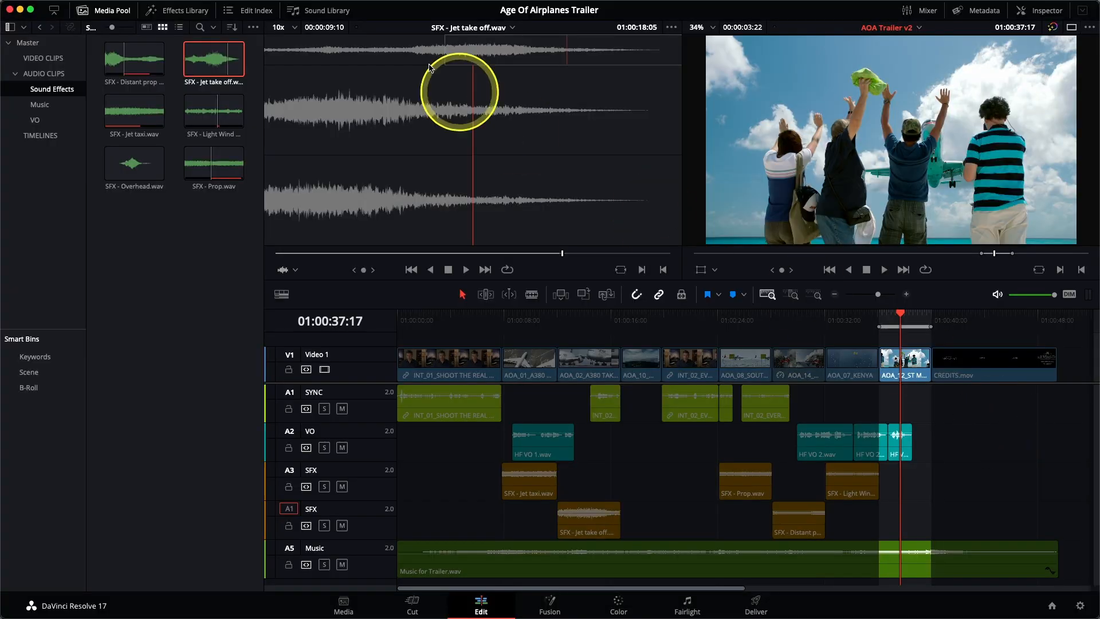
pyautogui.moveTo(497, 48); pyautogui.dragTo(524, 55)
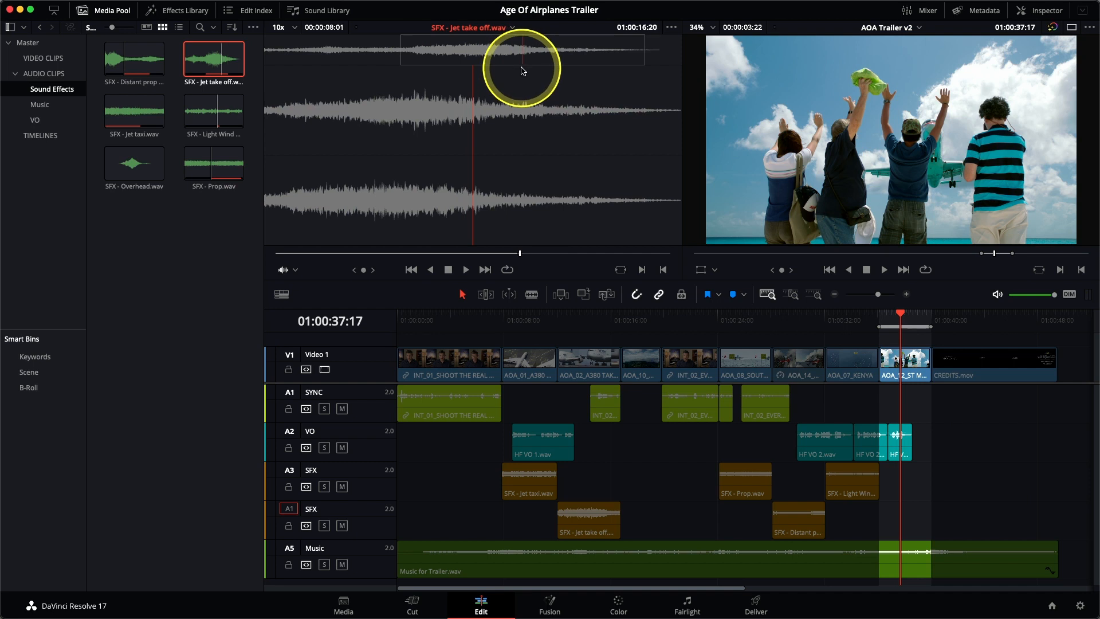
pyautogui.press('F10')
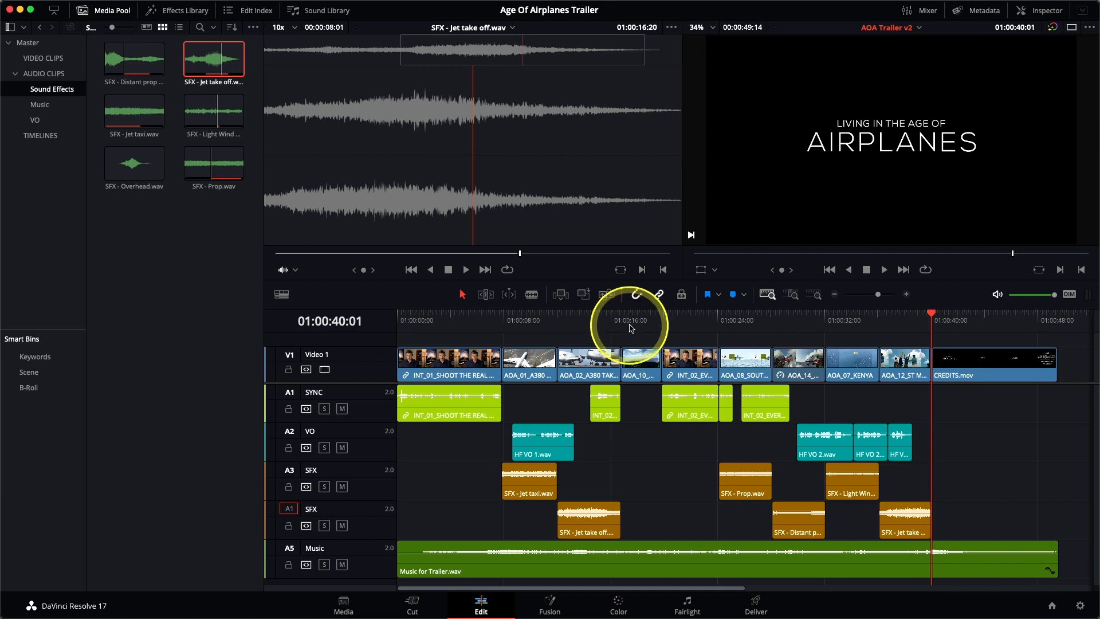
# Park the timeline playhead at 01:00:17:13 in the AOA_10 shot, as the seaplane passes overhead
pyautogui.click(637, 315)
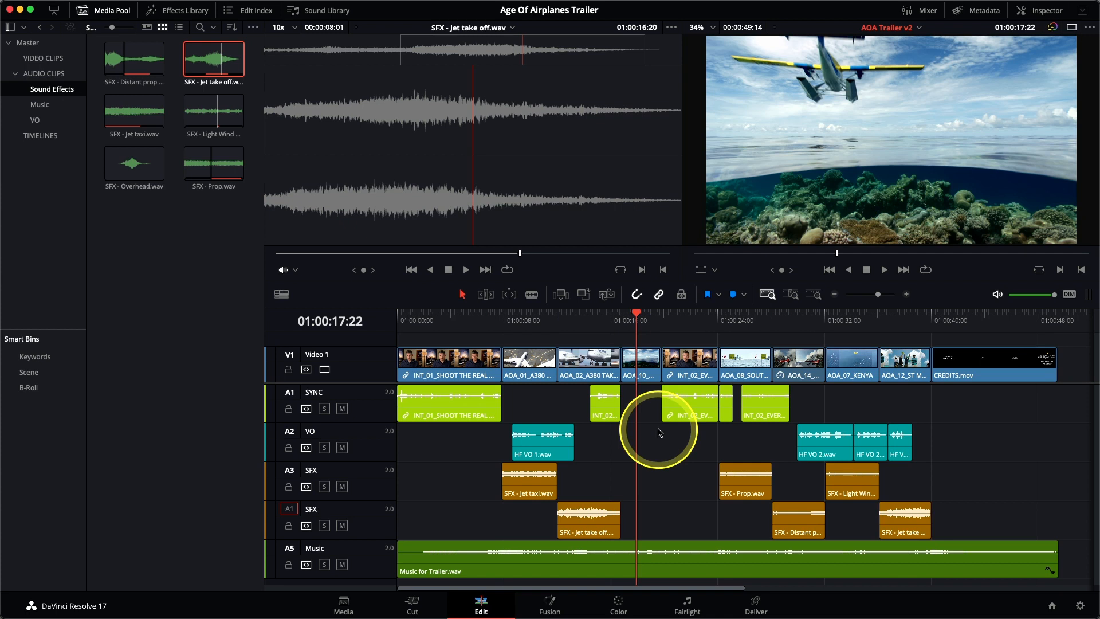
pyautogui.press('Left')
pyautogui.press('Left')
pyautogui.press('Left')
pyautogui.press('Left')
pyautogui.press('Left')
pyautogui.press('Left')
pyautogui.press('Left')
pyautogui.press('Left')
pyautogui.press('Left')
pyautogui.press('Left')
pyautogui.press('Left')
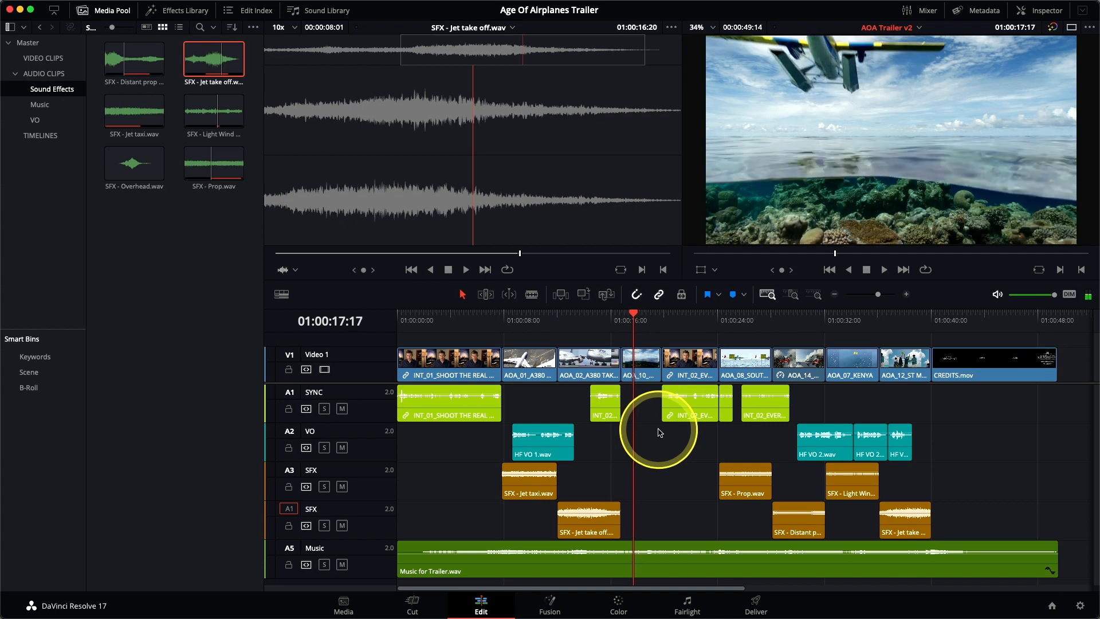
pyautogui.press('Right')
pyautogui.press('Right')
pyautogui.press('Right')
pyautogui.press('Left')
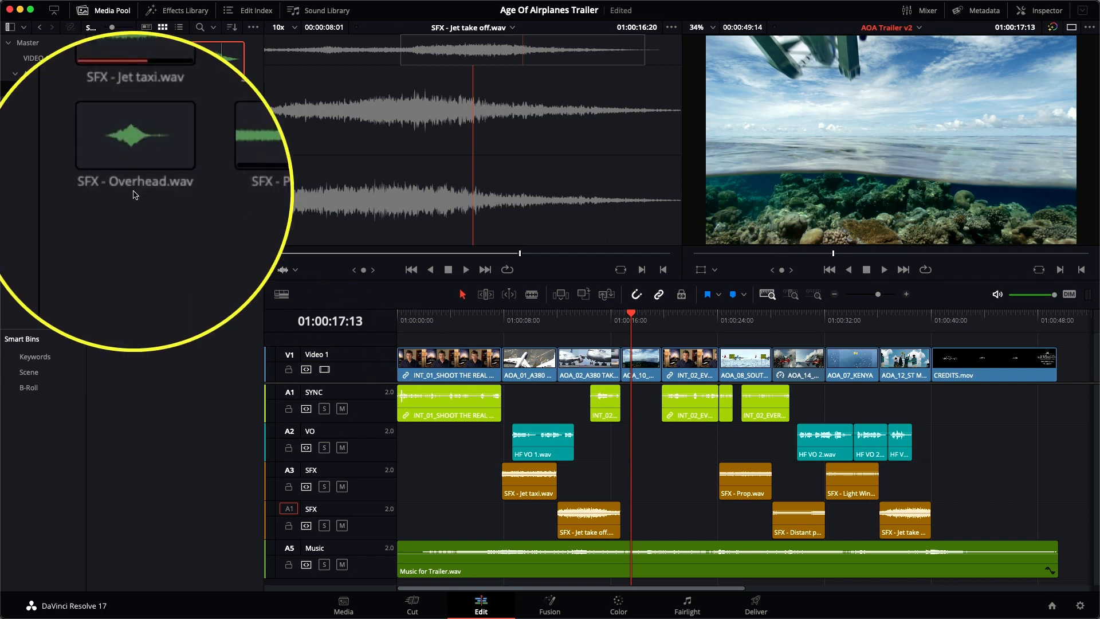
# Park SFX - Overhead.wav on its loudest peak at 01:00:43:19 and edit it onto the A3 SFX track with Replace Clip, aligned to the timeline playhead
pyautogui.click(133, 172)
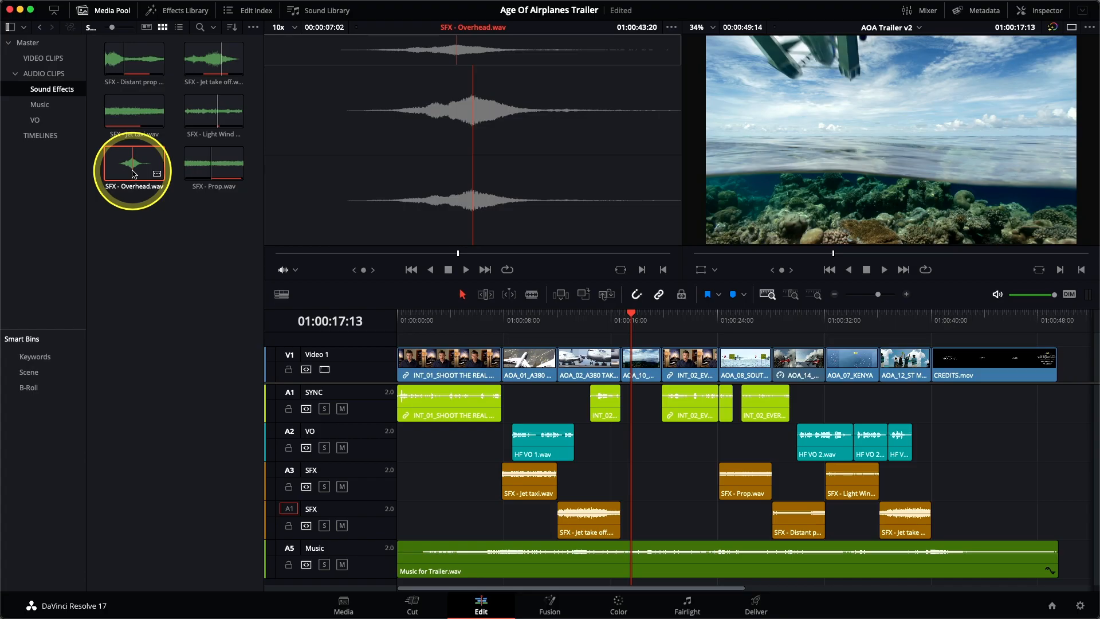
pyautogui.press('j')
pyautogui.press('l')
pyautogui.press('k')
pyautogui.press('Right')
pyautogui.press('Right')
pyautogui.press('Right')
pyautogui.click(290, 470)
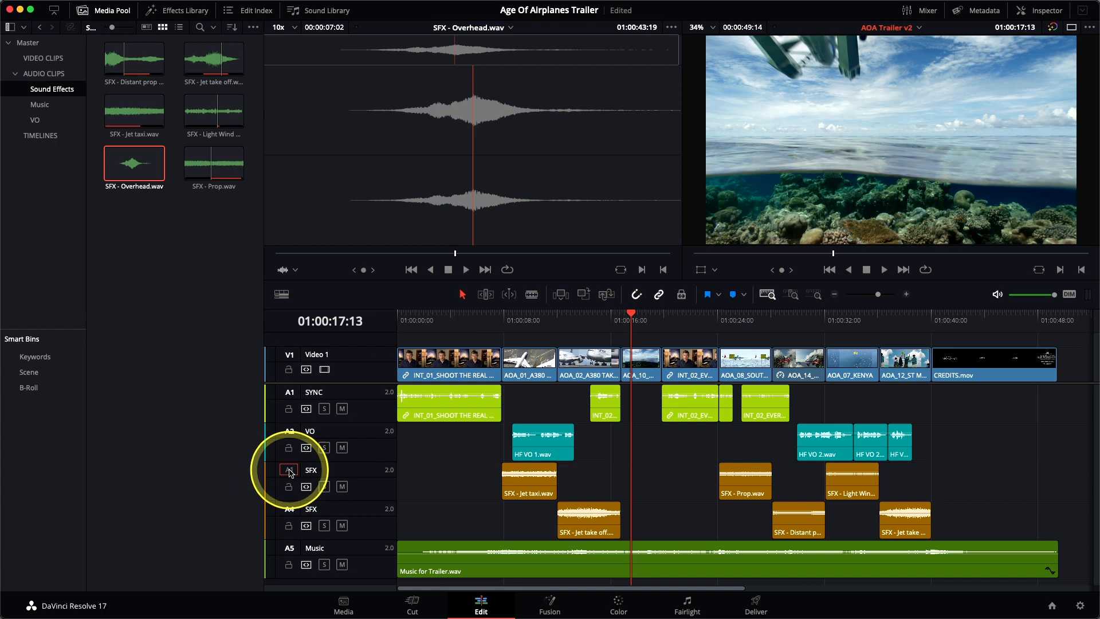
pyautogui.click(608, 295)
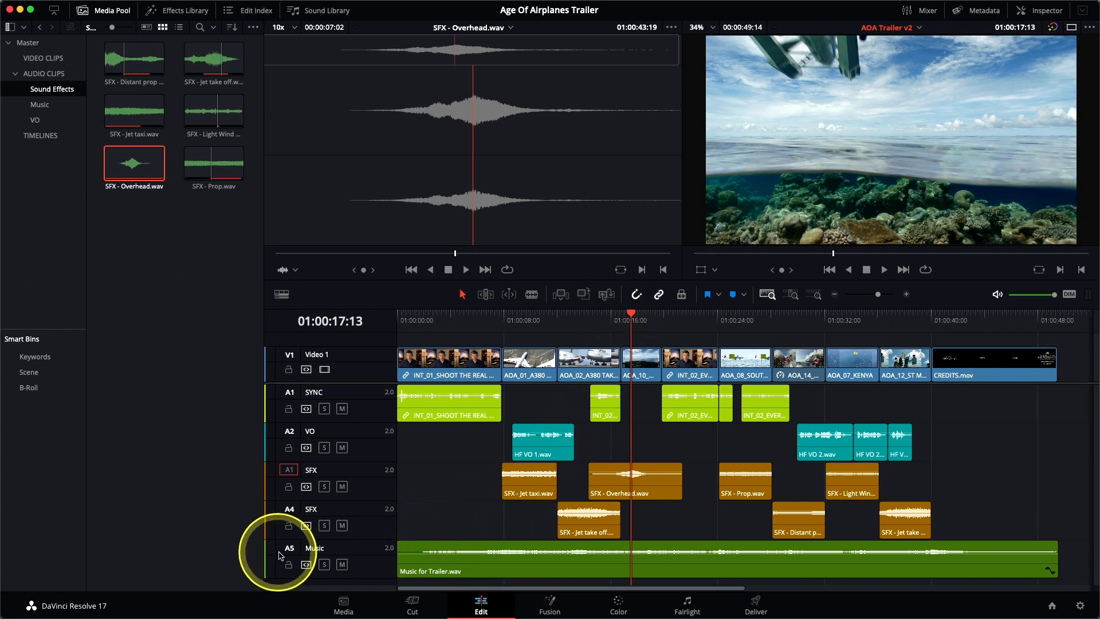
# Preview the overhead fly-by with the Music track muted, and mute both SFX tracks as well
pyautogui.click(342, 565)
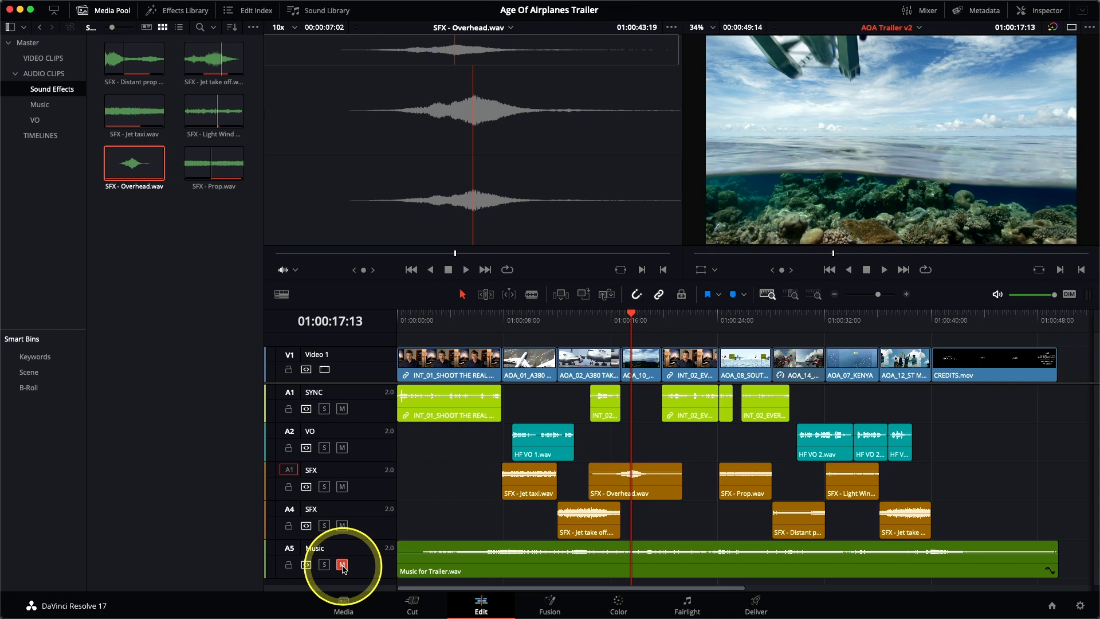
pyautogui.press('/')
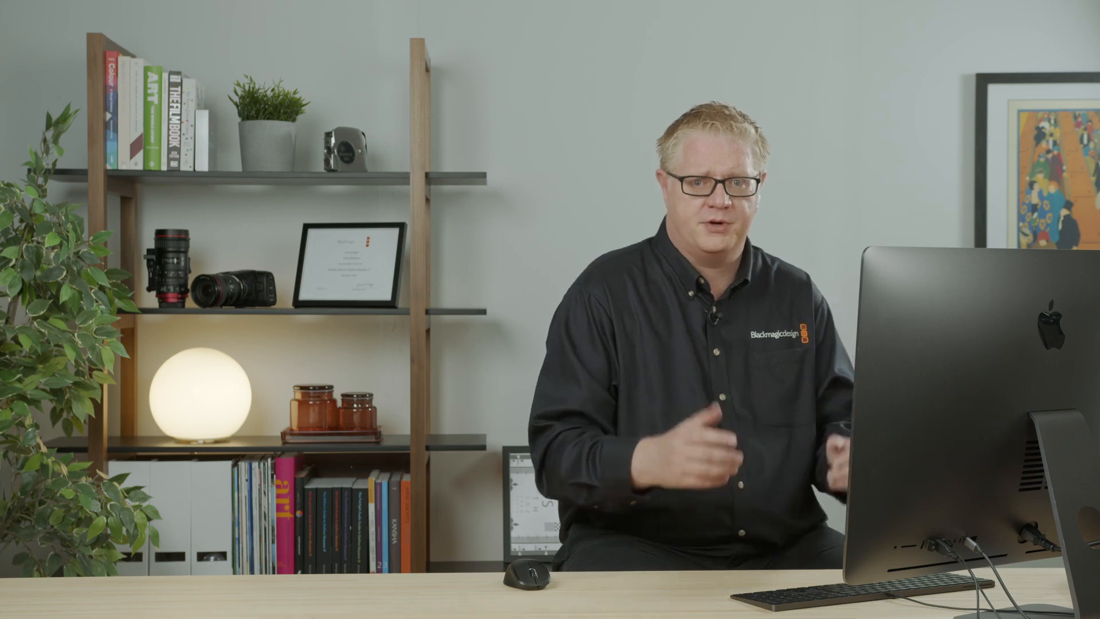
pyautogui.click(342, 564)
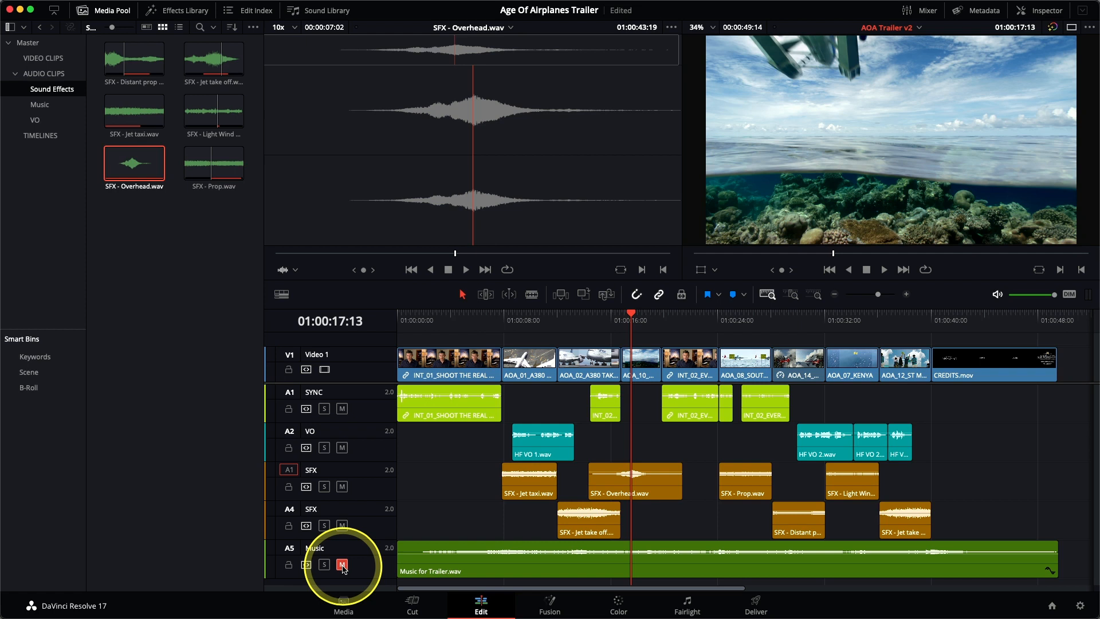
pyautogui.click(342, 525)
pyautogui.click(342, 486)
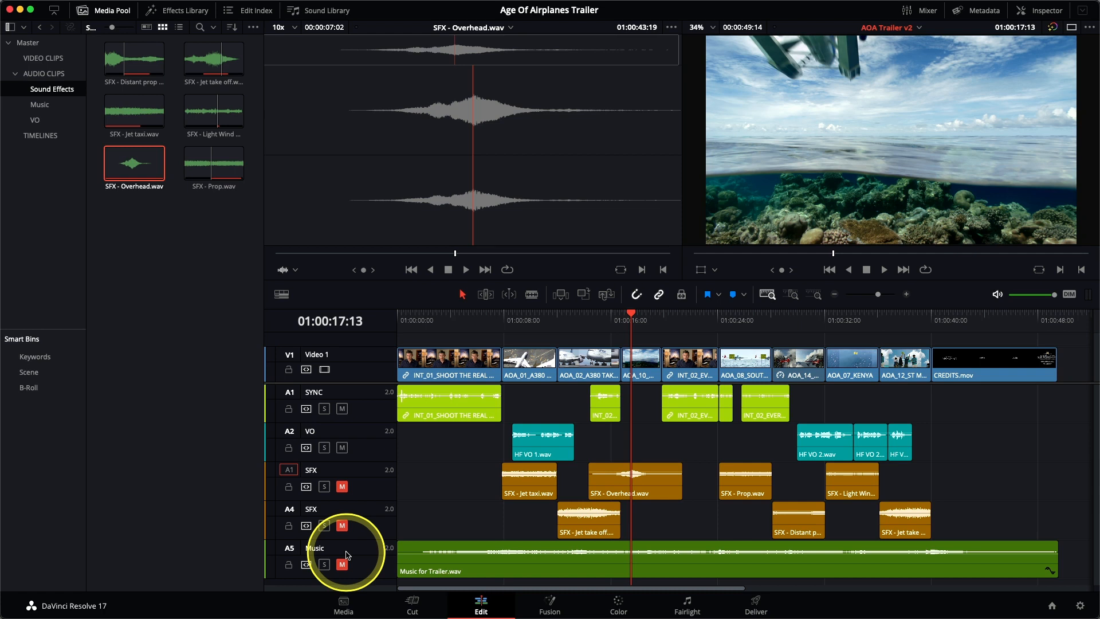
# Show the audio Mixer widened to include all five tracks, and hide the Media Pool with the whole timeline fitted in view
pyautogui.click(926, 13)
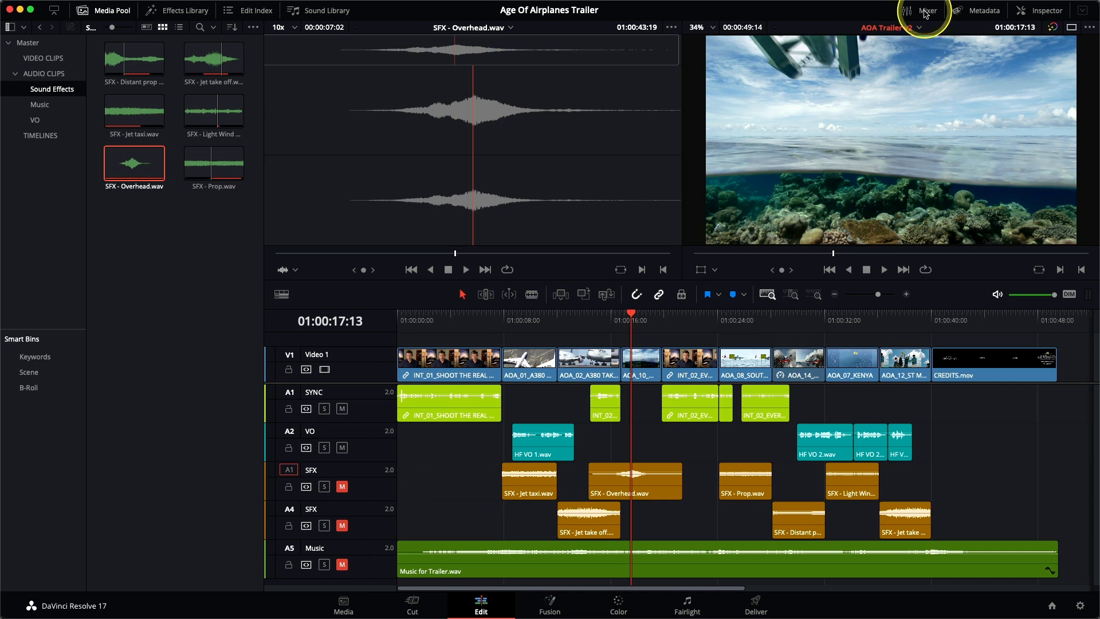
pyautogui.hotkey('shift', 'z')
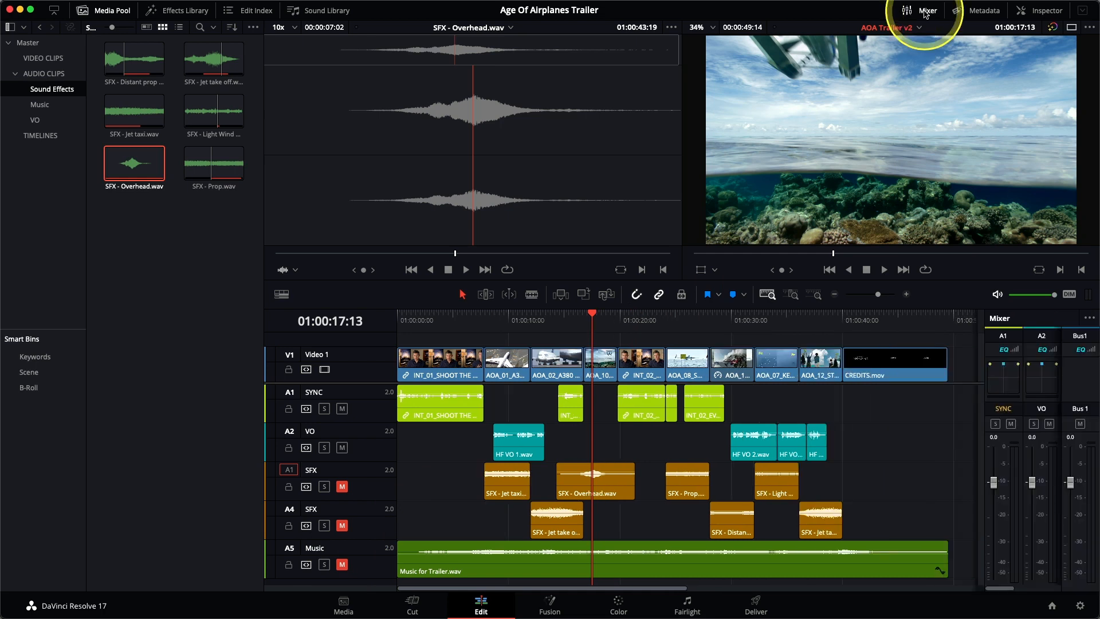
pyautogui.moveTo(983, 326); pyautogui.dragTo(822, 328)
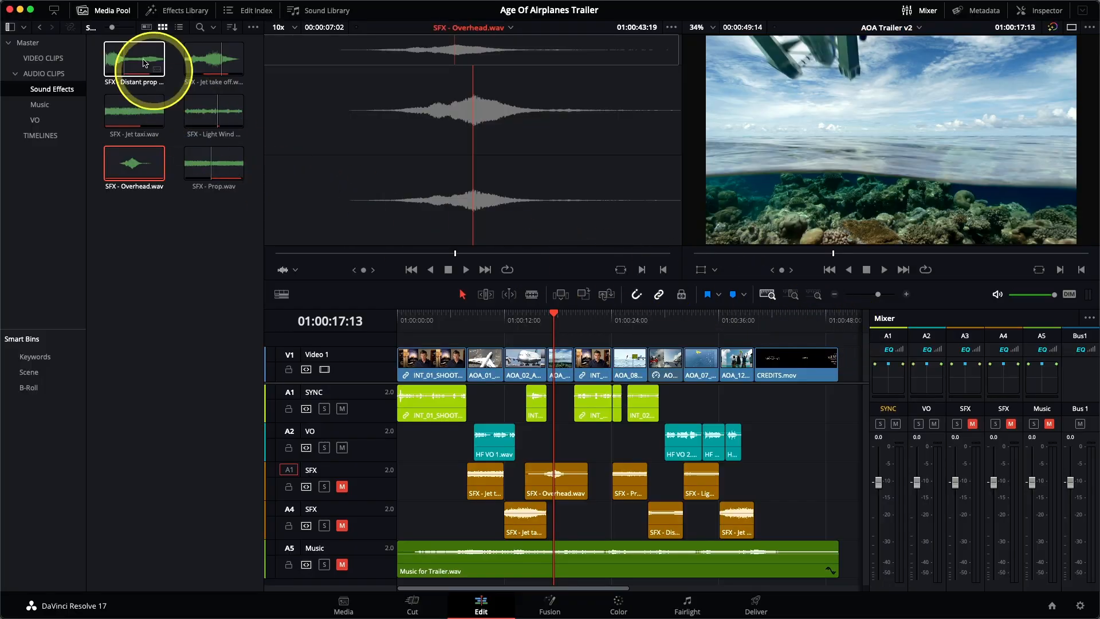
pyautogui.click(112, 11)
pyautogui.hotkey('shift', 'z')
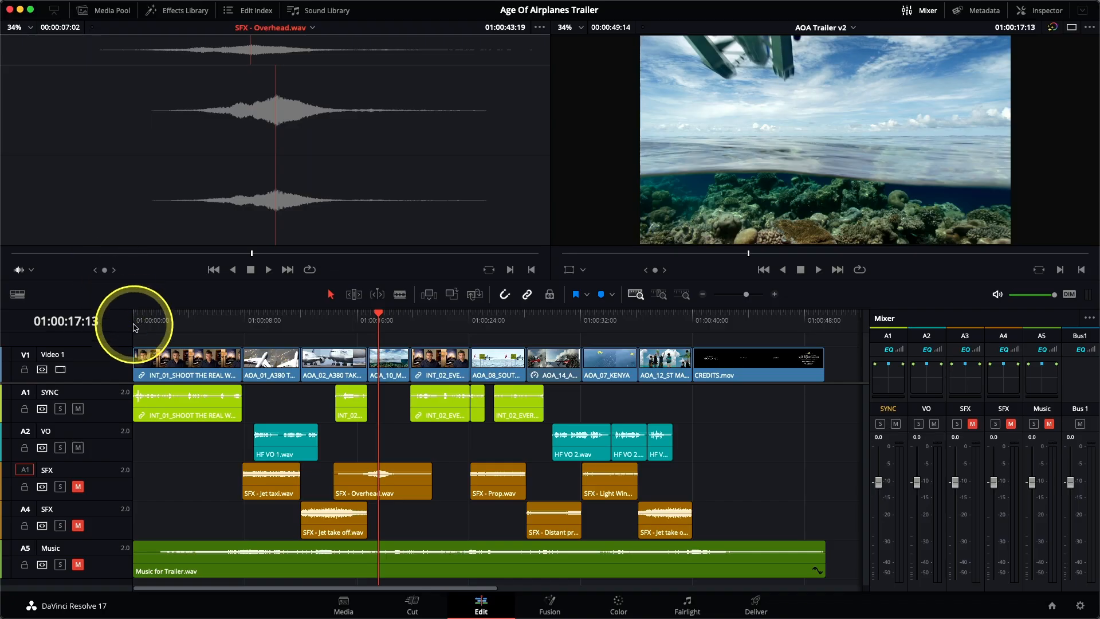
# Play the trailer from the start and check the SYNC and VO track levels on the Mixer meters
pyautogui.click(131, 325)
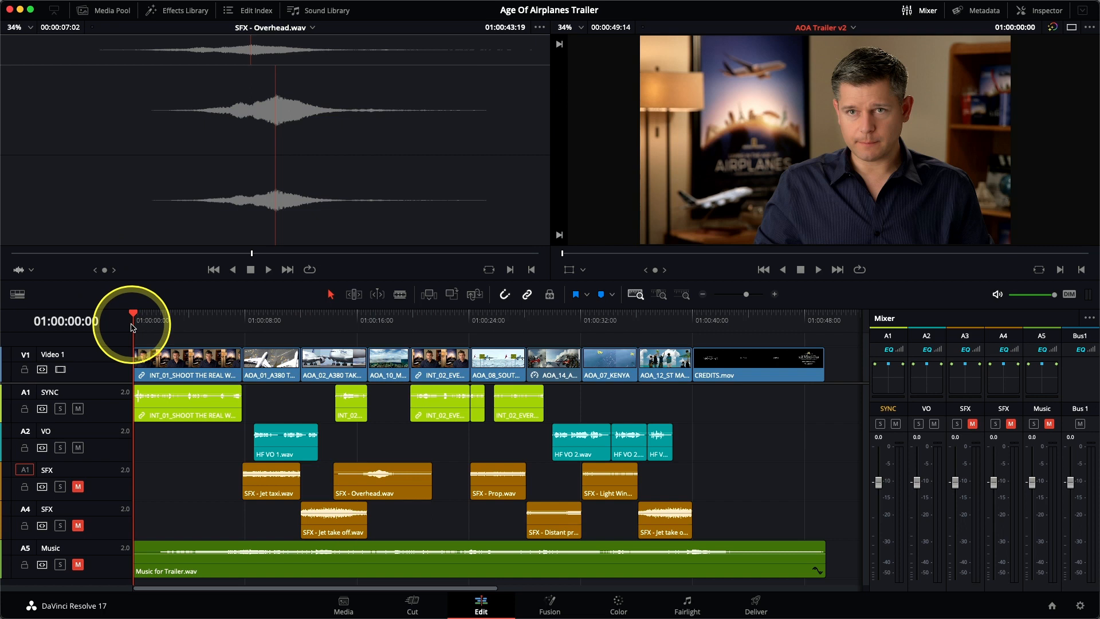
pyautogui.press('space')
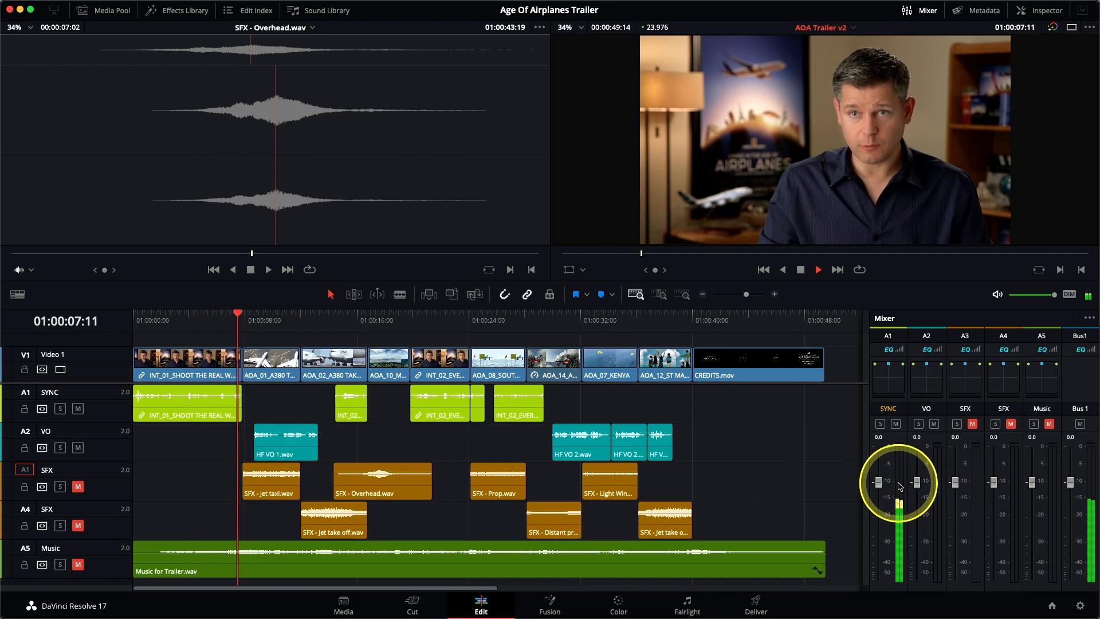
pyautogui.press('space')
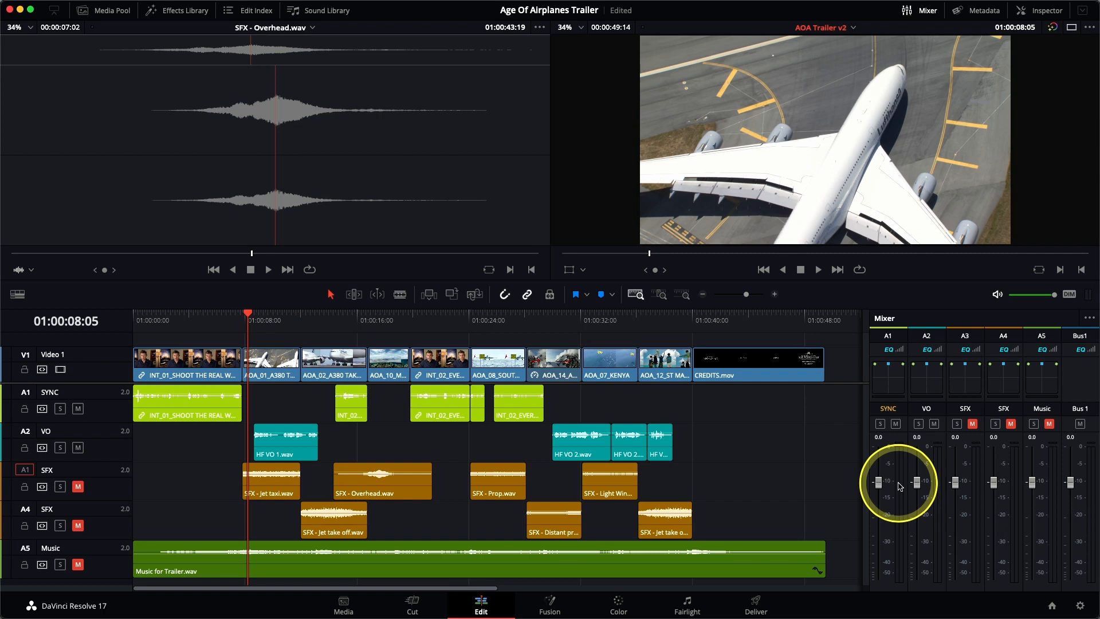
pyautogui.click(133, 317)
pyautogui.press('space')
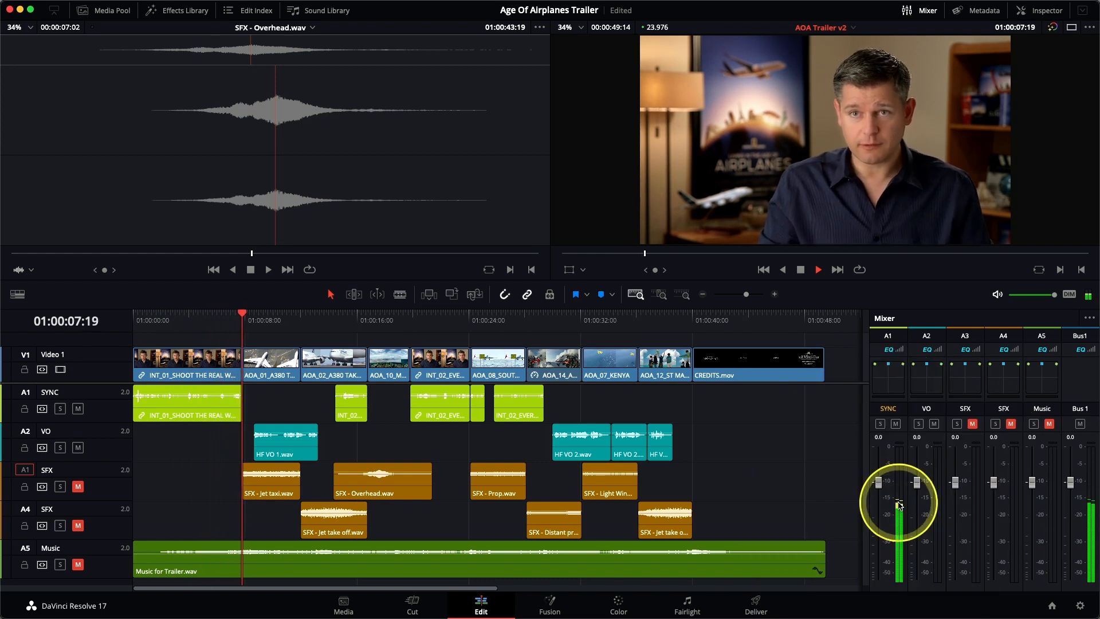
pyautogui.press('space')
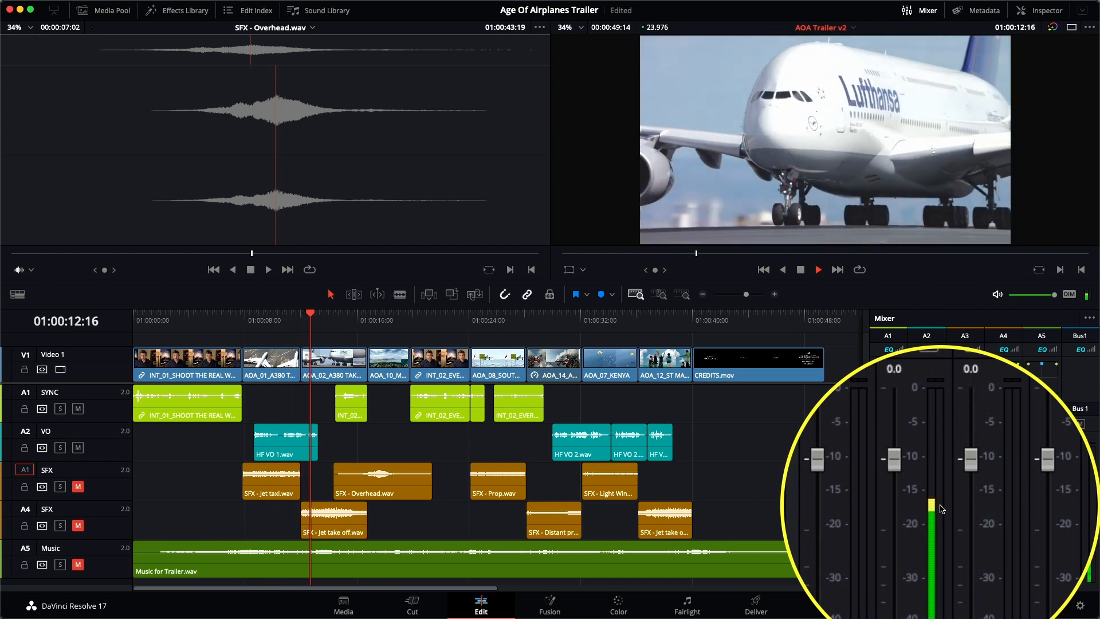
pyautogui.press('space')
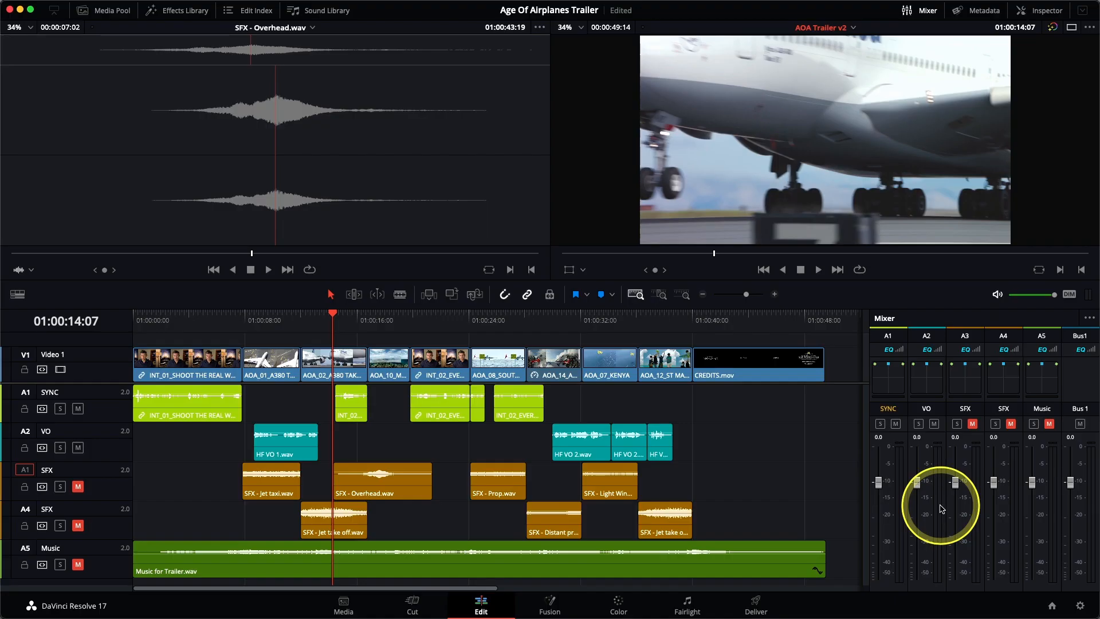
# Change the VO track's type to Mono
pyautogui.rightClick(105, 447)
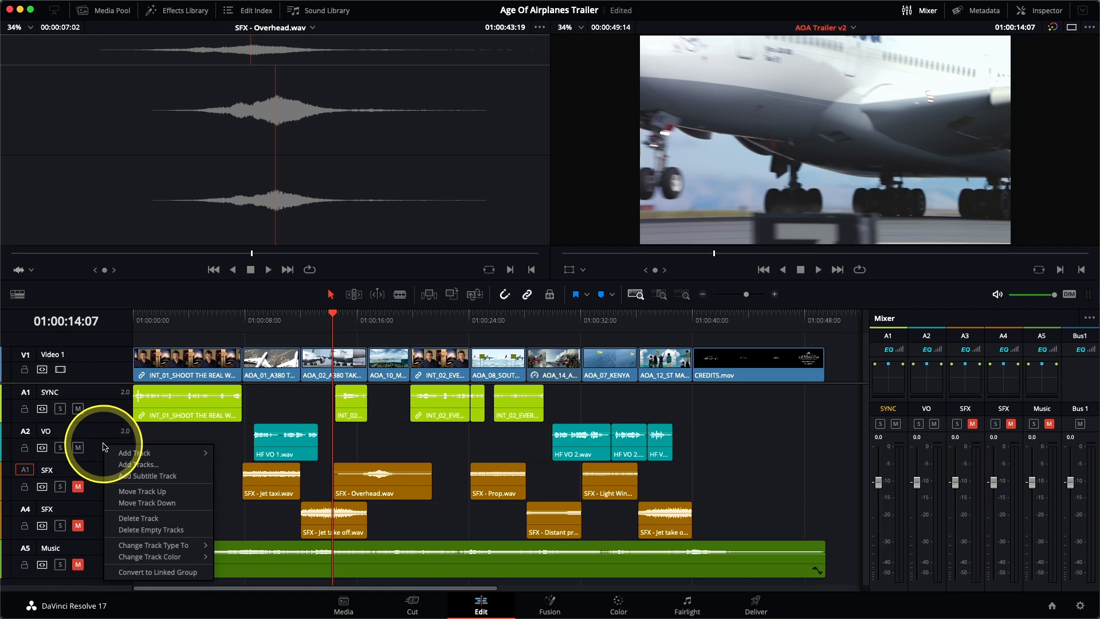
pyautogui.moveTo(145, 548)
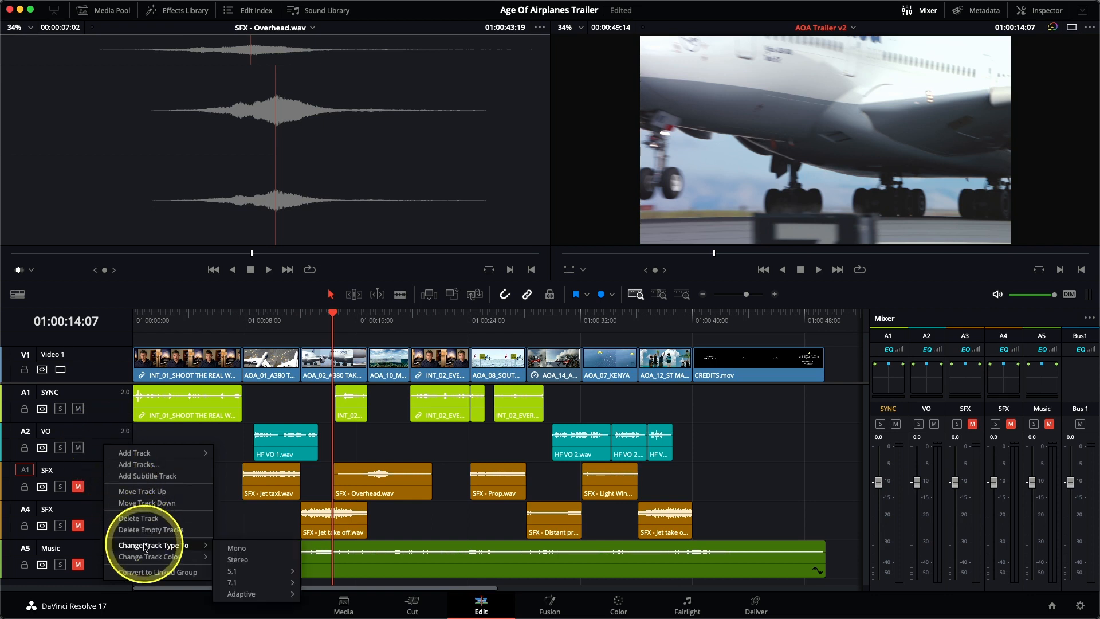
pyautogui.click(255, 553)
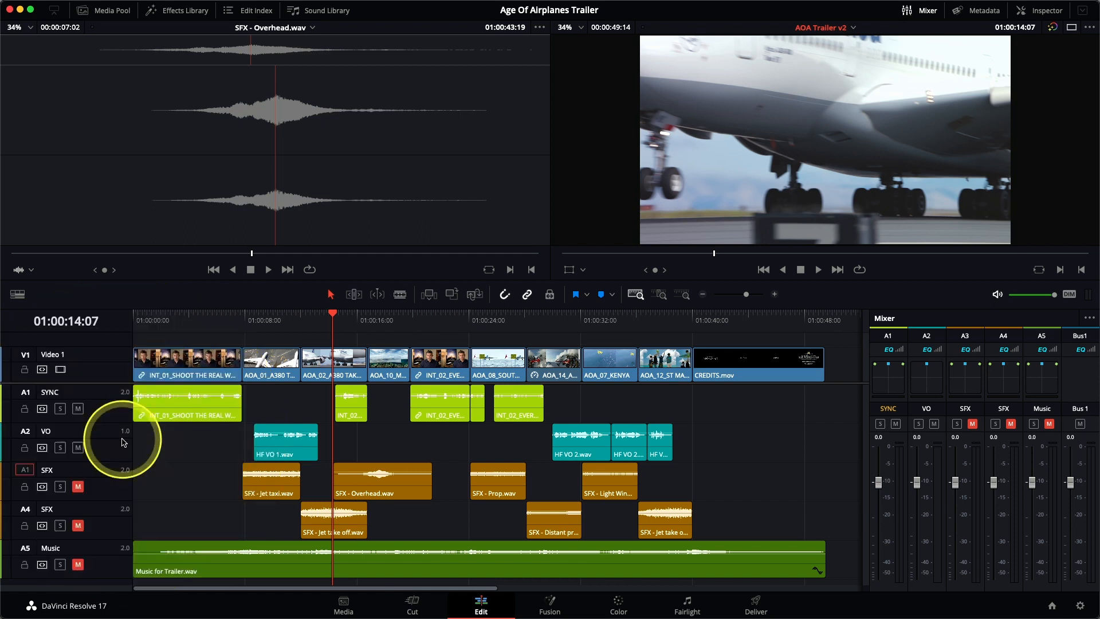
# Play the timeline from 01:00:07:20 and check the VO track's meter in the Mixer during HF VO 1.wav
pyautogui.click(245, 321)
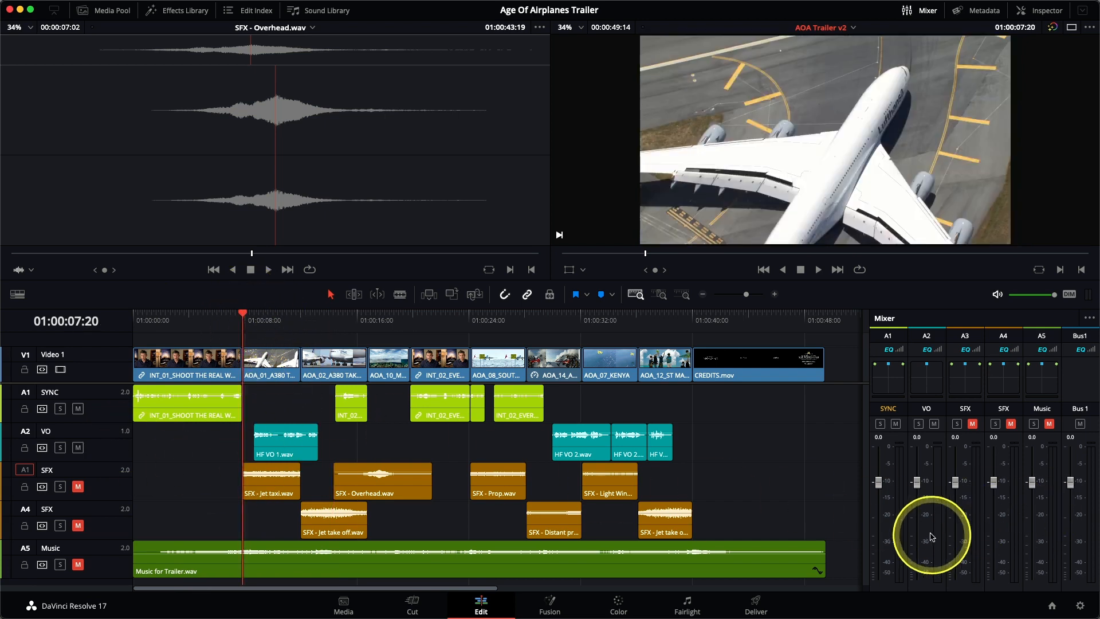
pyautogui.press('space')
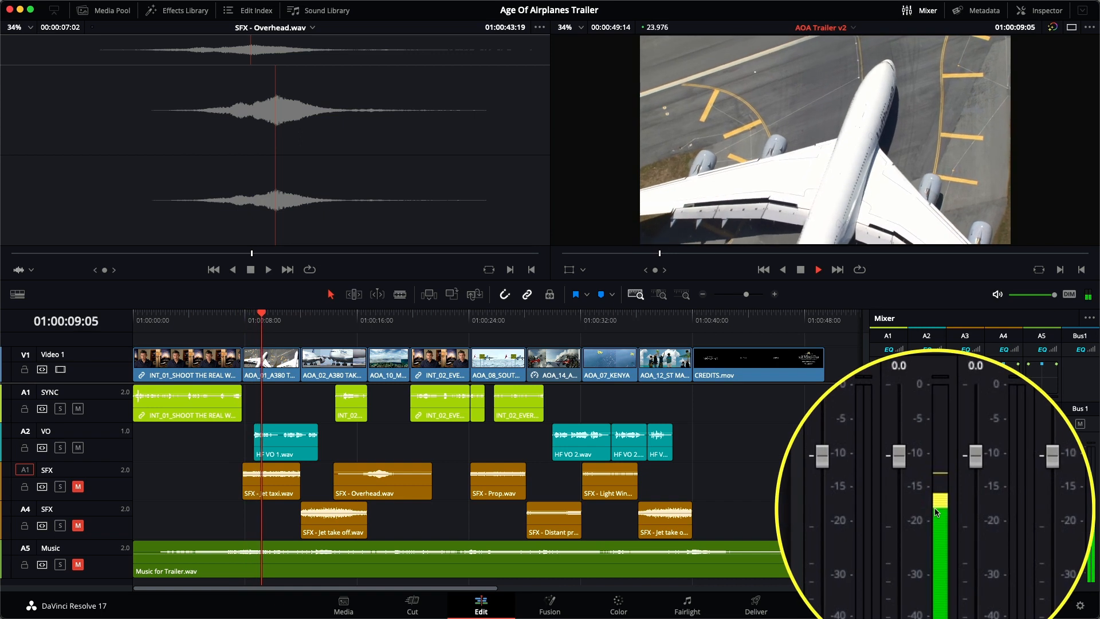
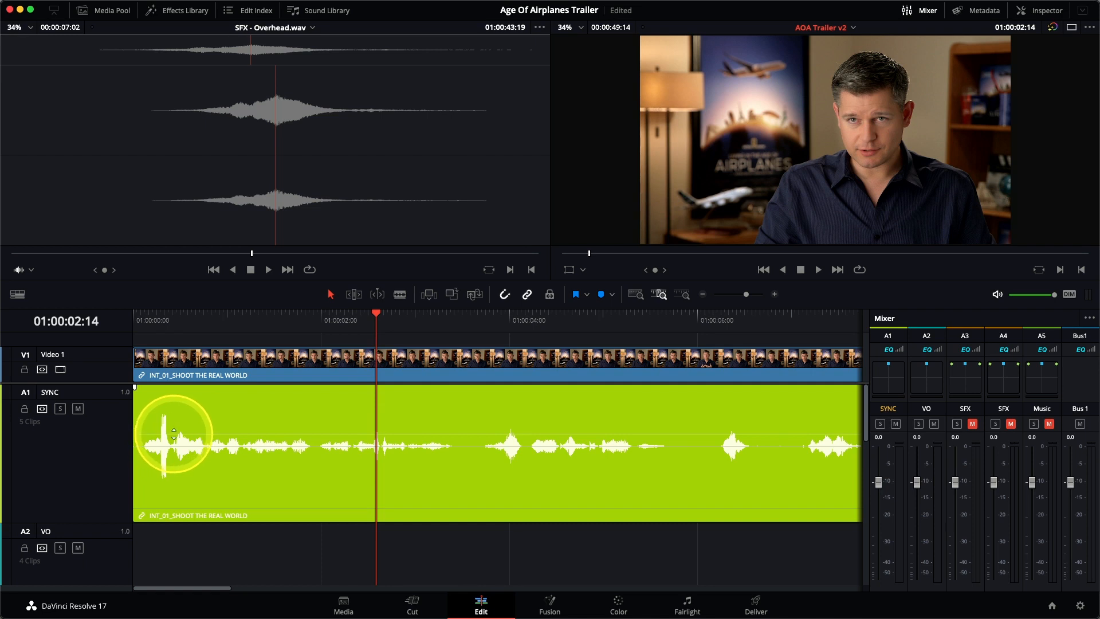
# Add two volume keyframes just after the opening peak of the first SYNC clip and raise the level from the second one onward
pyautogui.keyDown('alt'); pyautogui.click(173, 434); pyautogui.keyUp('alt')
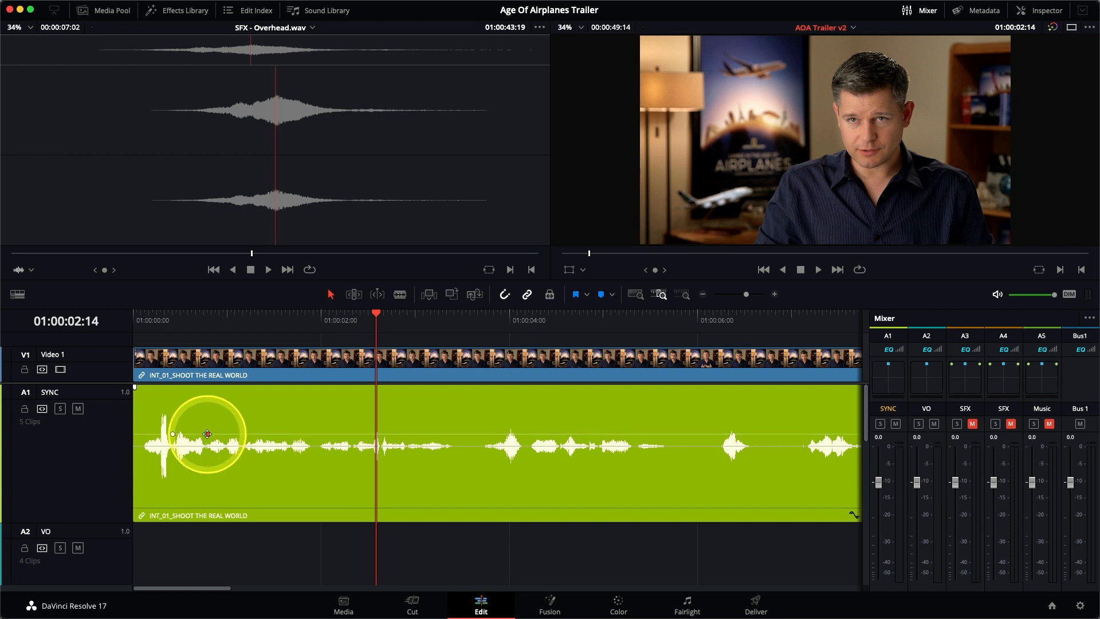
pyautogui.keyDown('alt'); pyautogui.click(208, 434); pyautogui.keyUp('alt')
pyautogui.moveTo(221, 434); pyautogui.dragTo(223, 426)
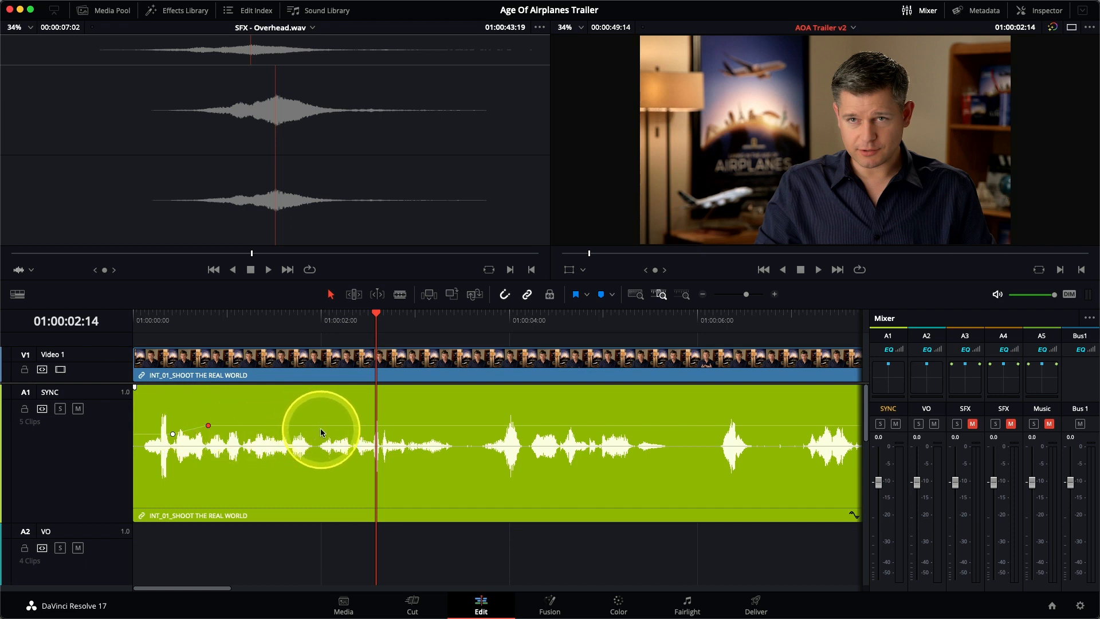
# Play the timeline from the start and check the first interview clip's level on the SYNC track's Mixer meter
pyautogui.press('Home')
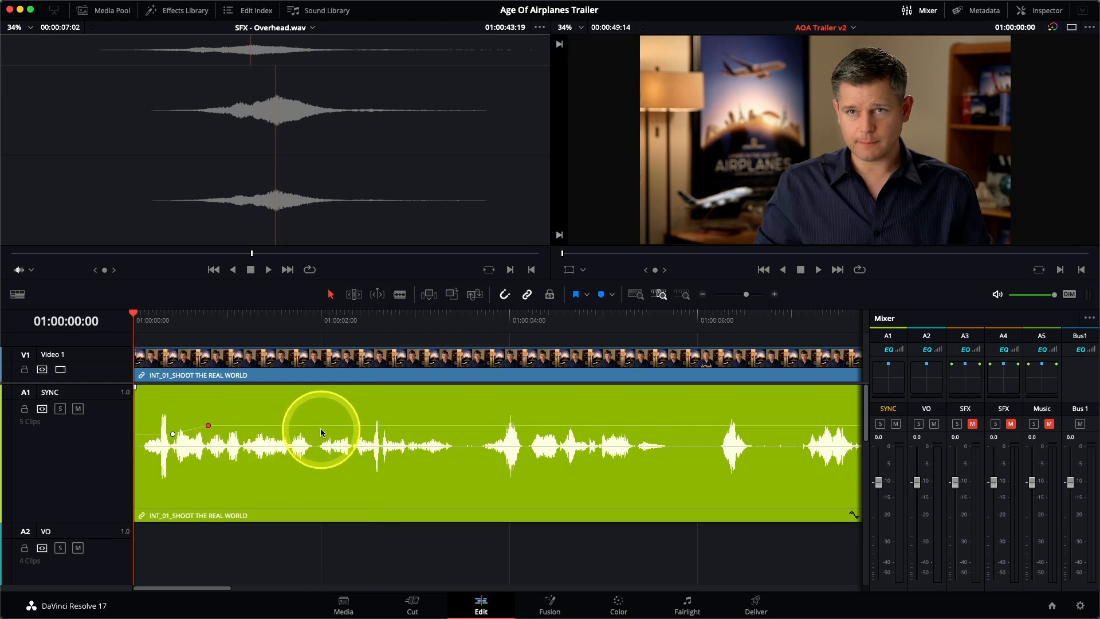
pyautogui.press('space')
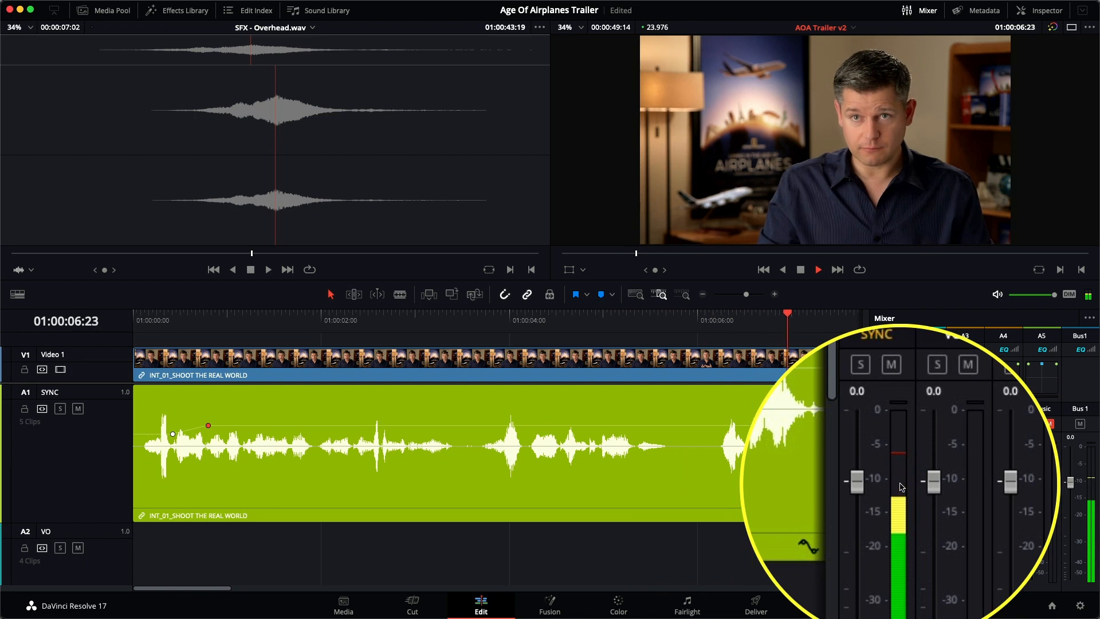
pyautogui.press('space')
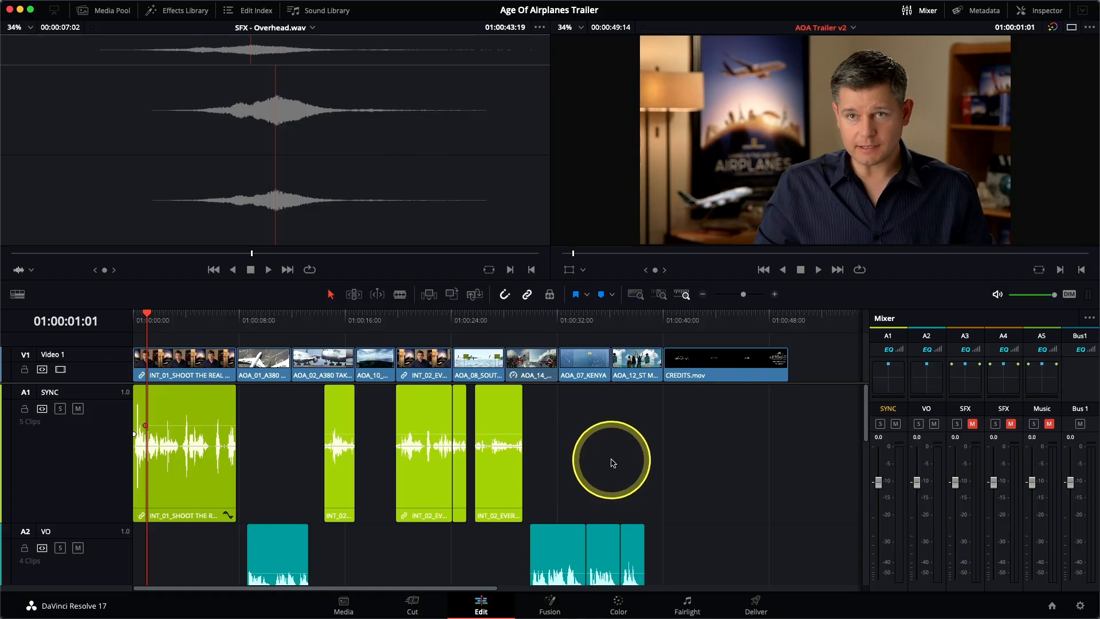
# Normalize the other four SYNC clips to -9.0 dBFS using Sample Peak Program and Independent levels, and place the playhead near the third clip
pyautogui.moveTo(690, 473); pyautogui.dragTo(301, 441)
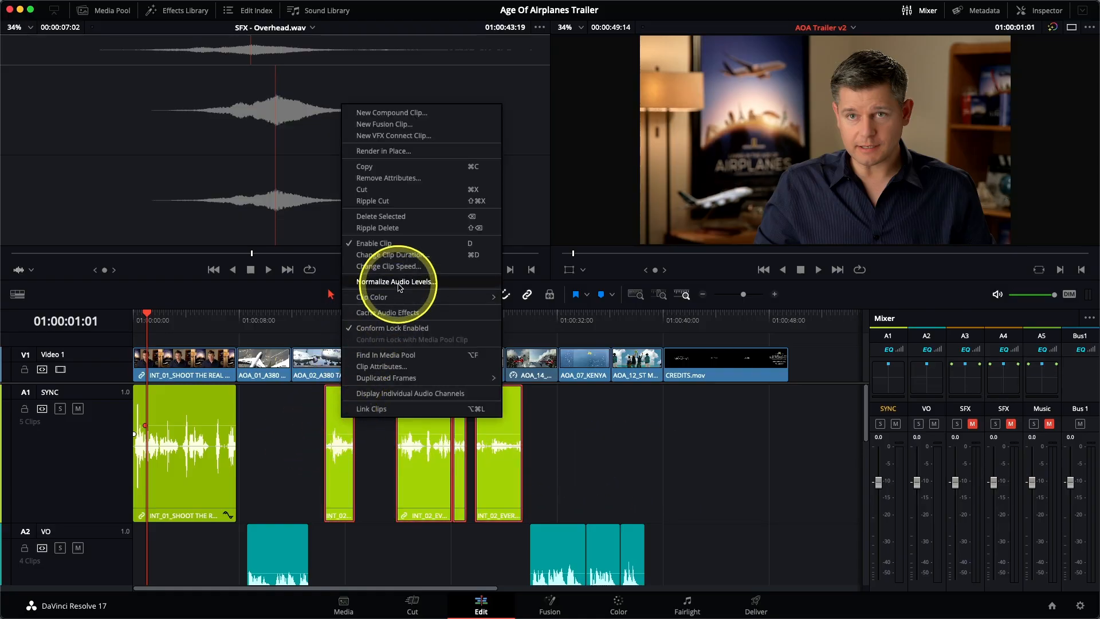
pyautogui.click(399, 283)
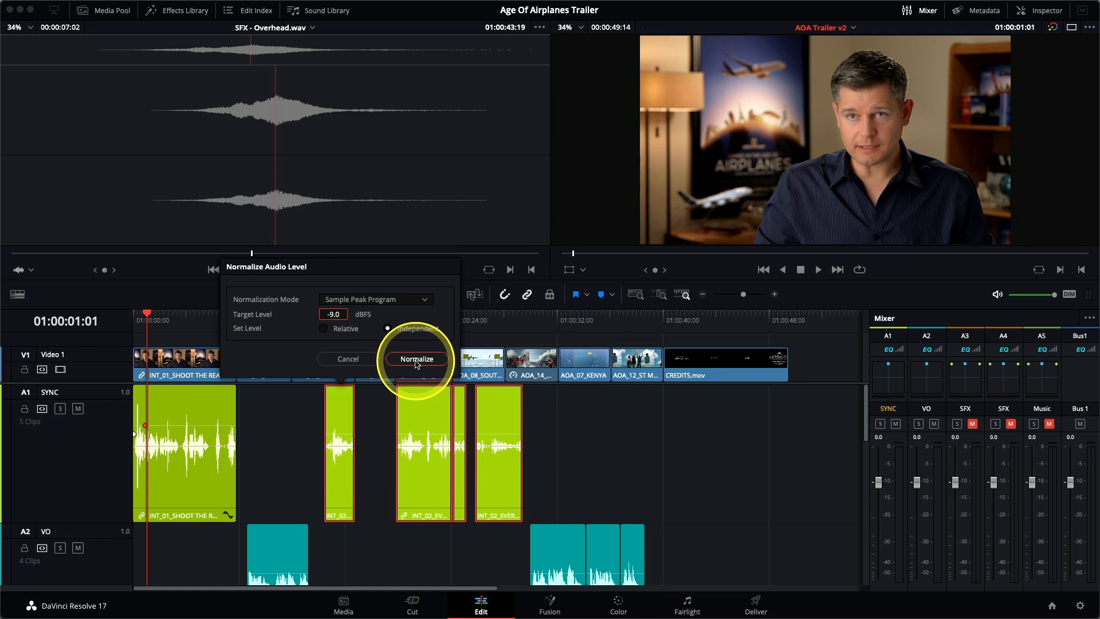
pyautogui.click(416, 359)
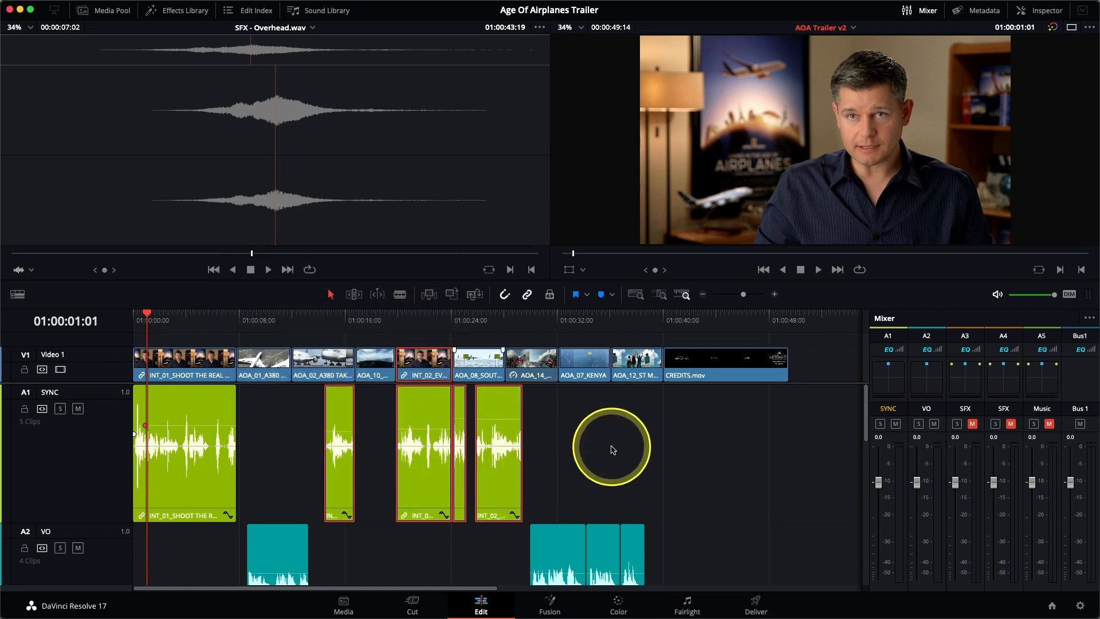
pyautogui.click(612, 450)
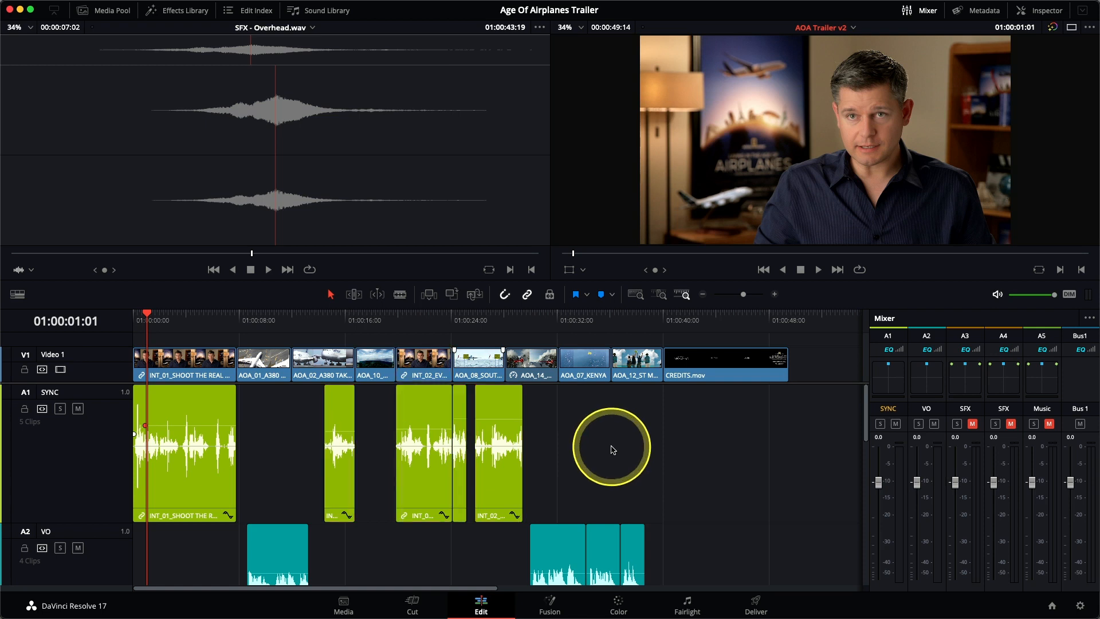
pyautogui.click(394, 328)
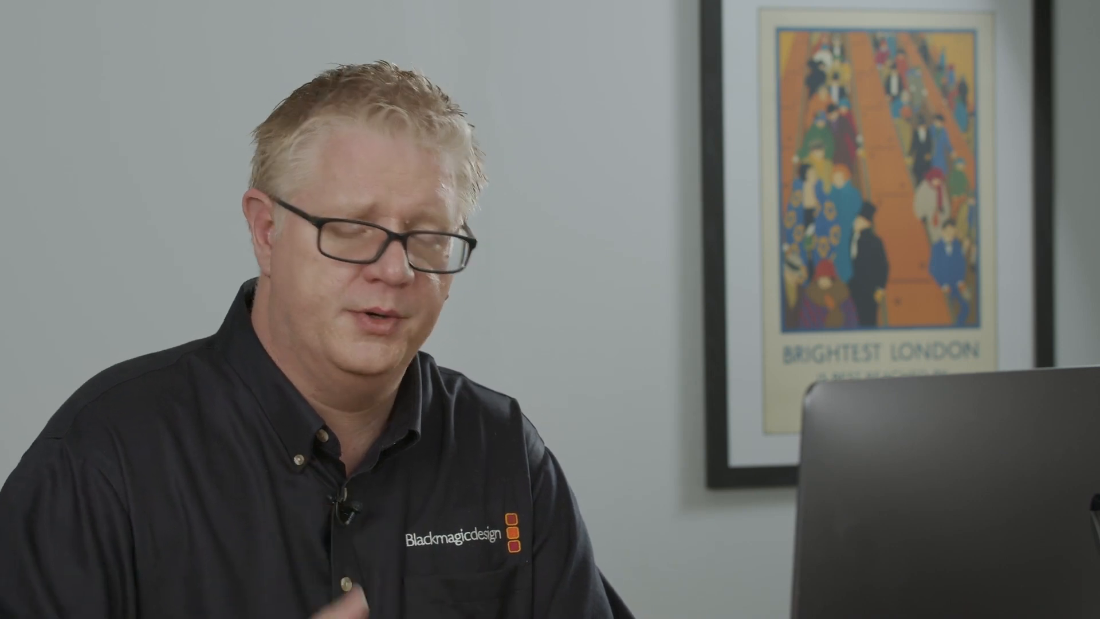
# Select the first SYNC clip and slightly lower its volume after the opening peak while playing the trailer from the start
pyautogui.click(185, 479)
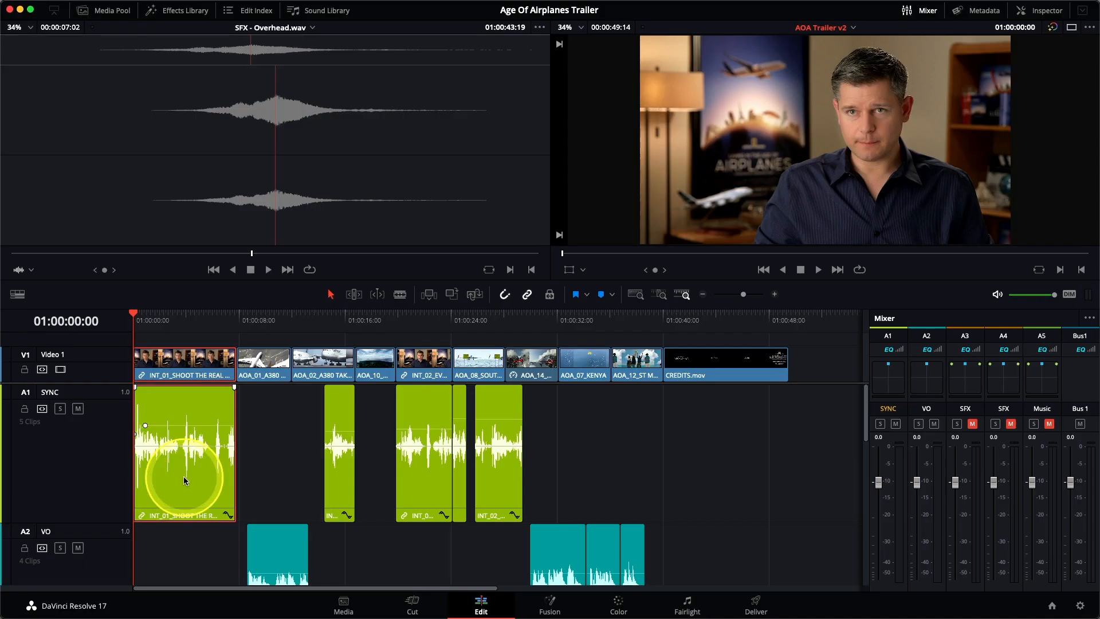
pyautogui.press('space')
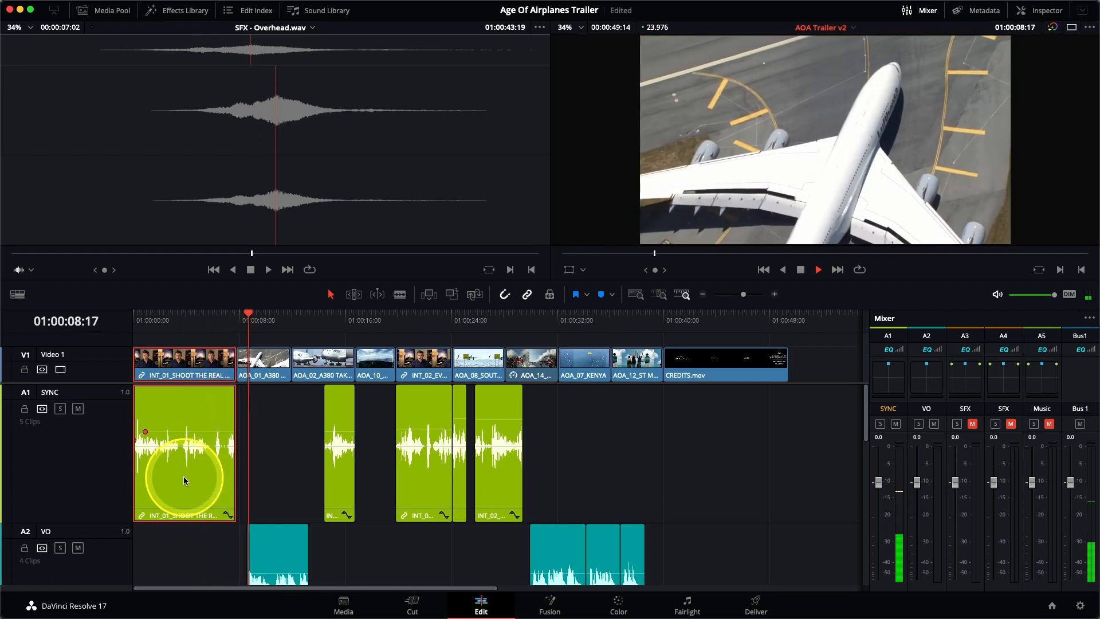
pyautogui.press('space')
# Replay the first interview clip from the start of the timeline and check its adjusted level on the SYNC meter
pyautogui.moveTo(160, 320); pyautogui.dragTo(115, 322)
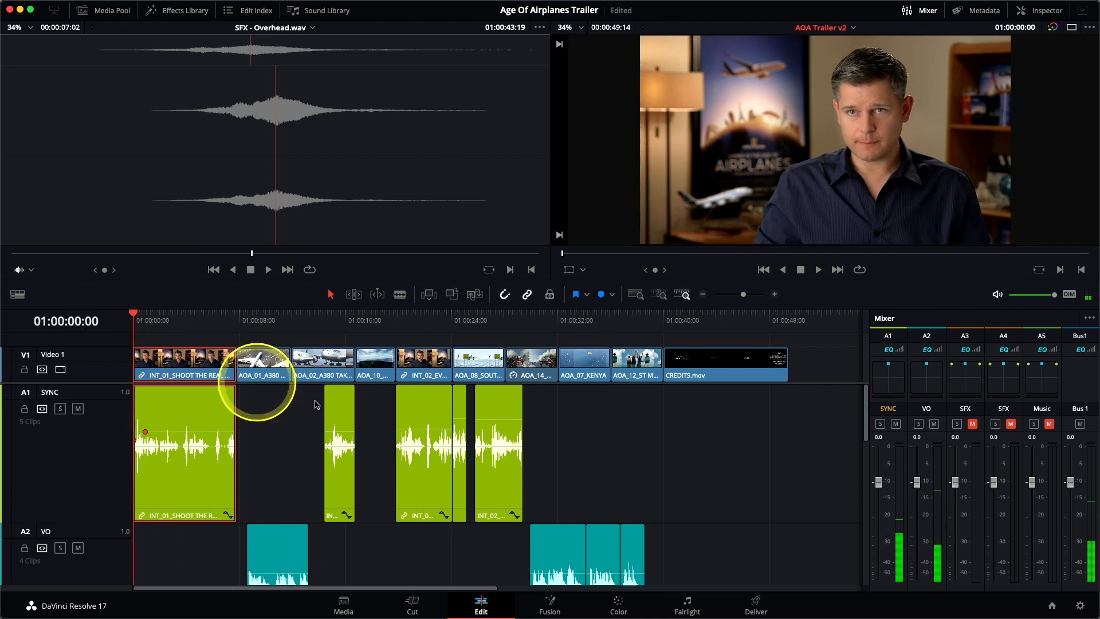
pyautogui.press('space')
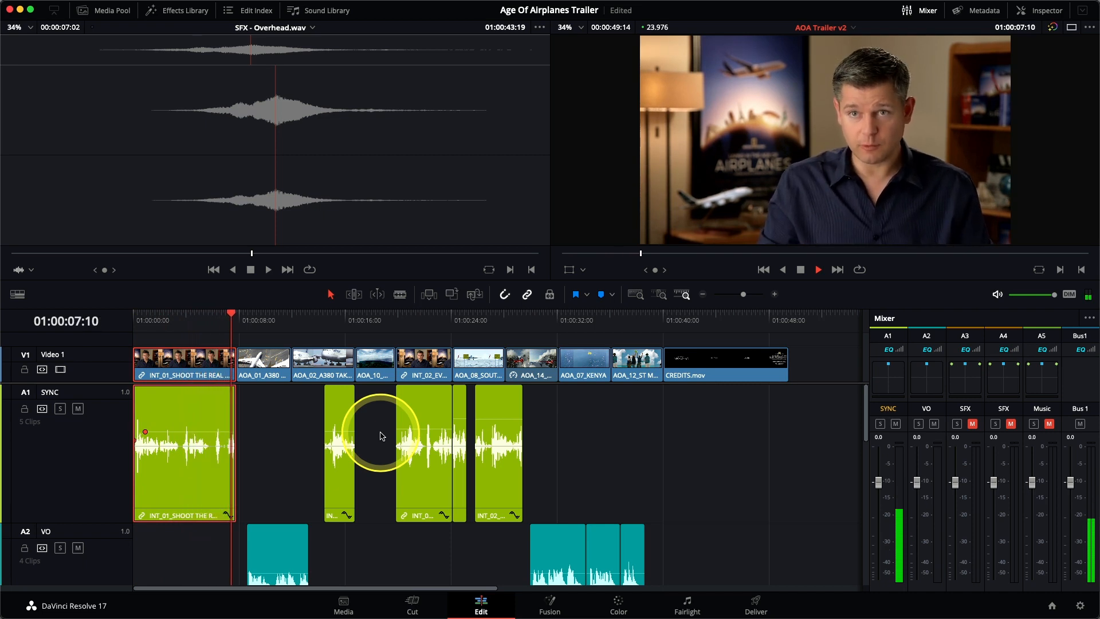
pyautogui.press('space')
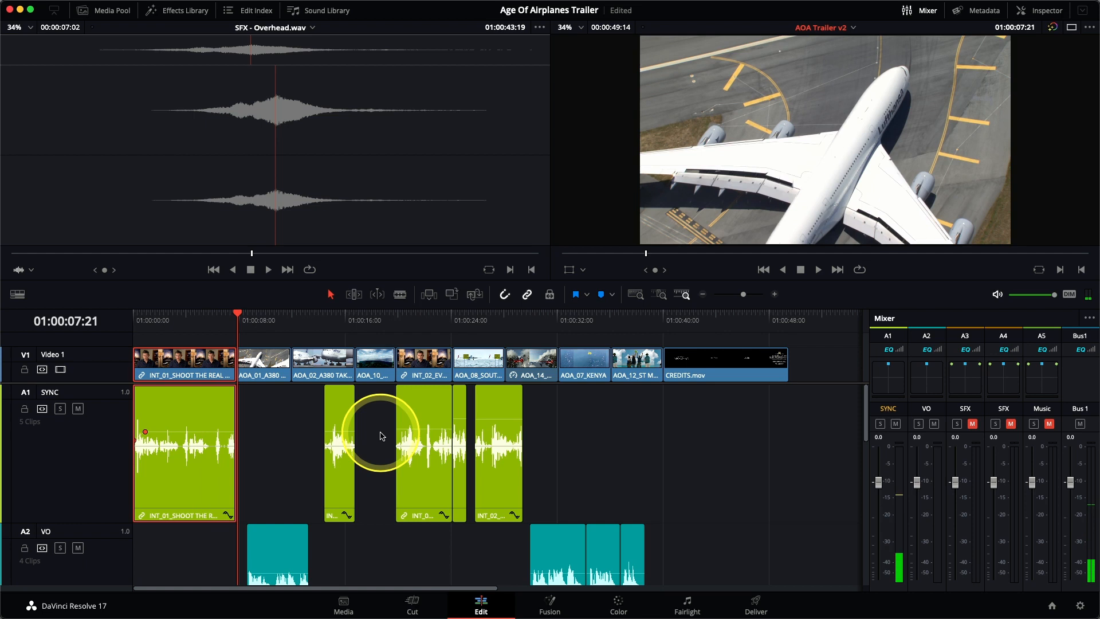
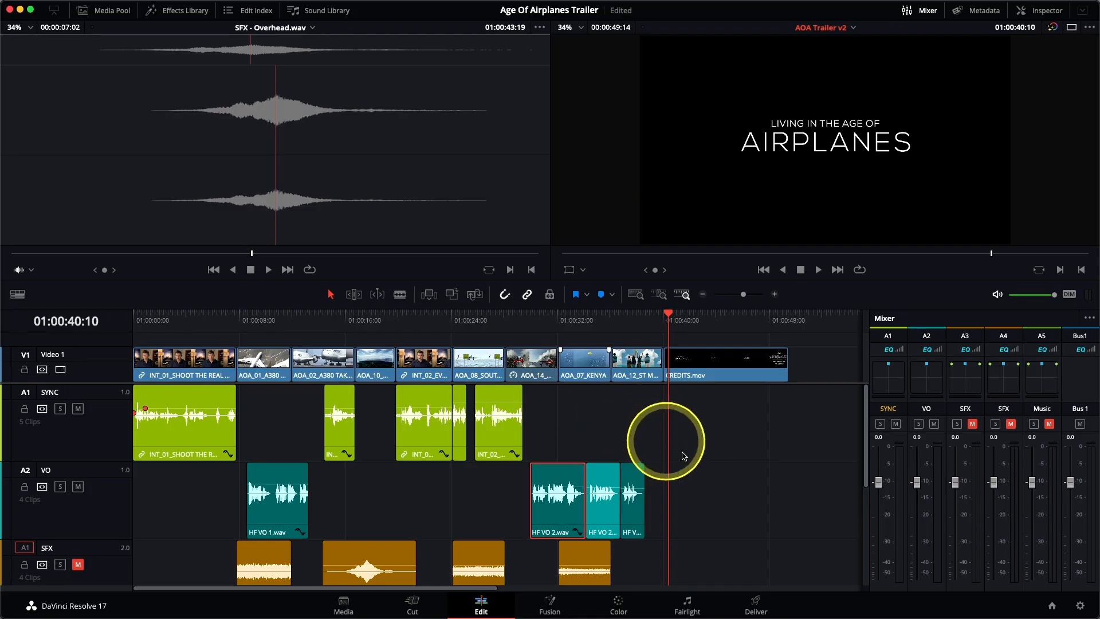
# Shrink the timeline tracks until all five audio tracks fit, unmute both SFX tracks, and mute SYNC and VO
pyautogui.scroll(-3, 699, 468)
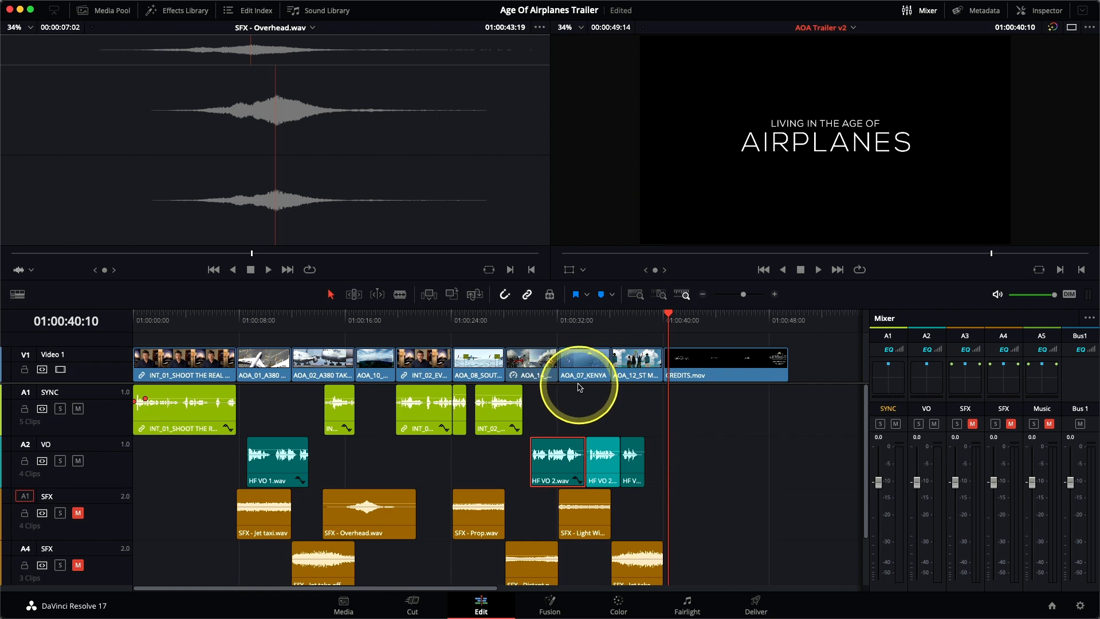
pyautogui.scroll(-1, 581, 372)
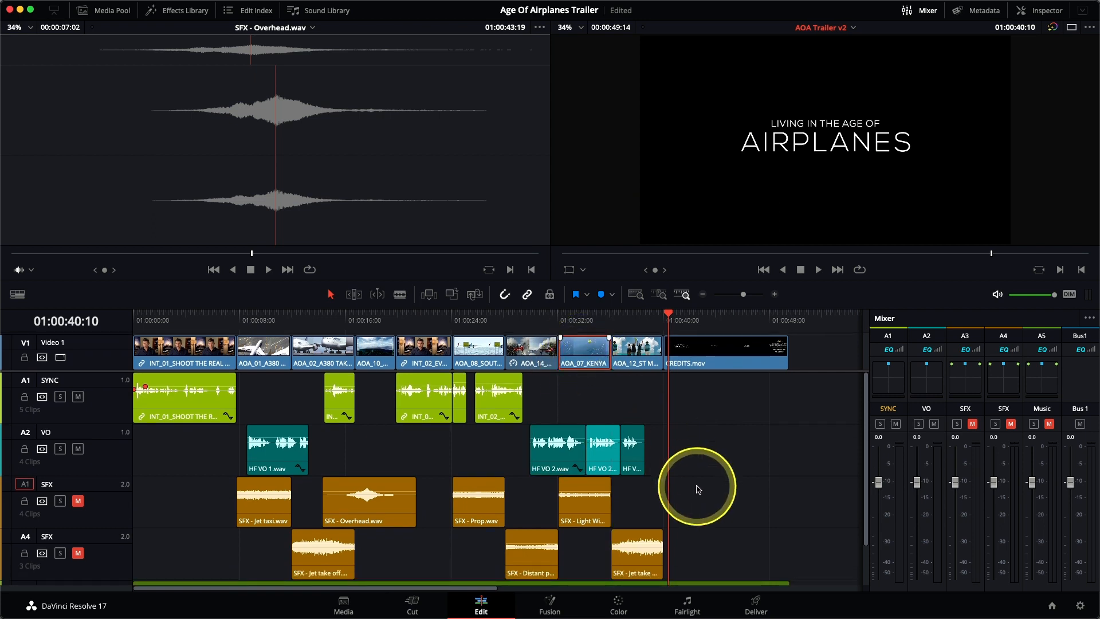
pyautogui.scroll(-2, 699, 487)
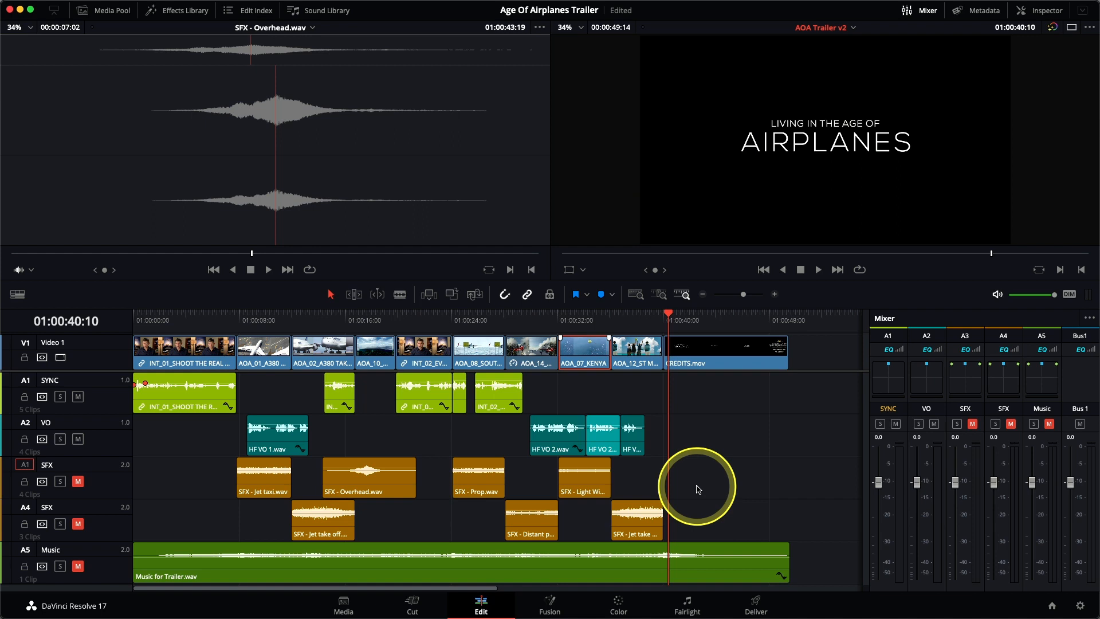
pyautogui.click(78, 482)
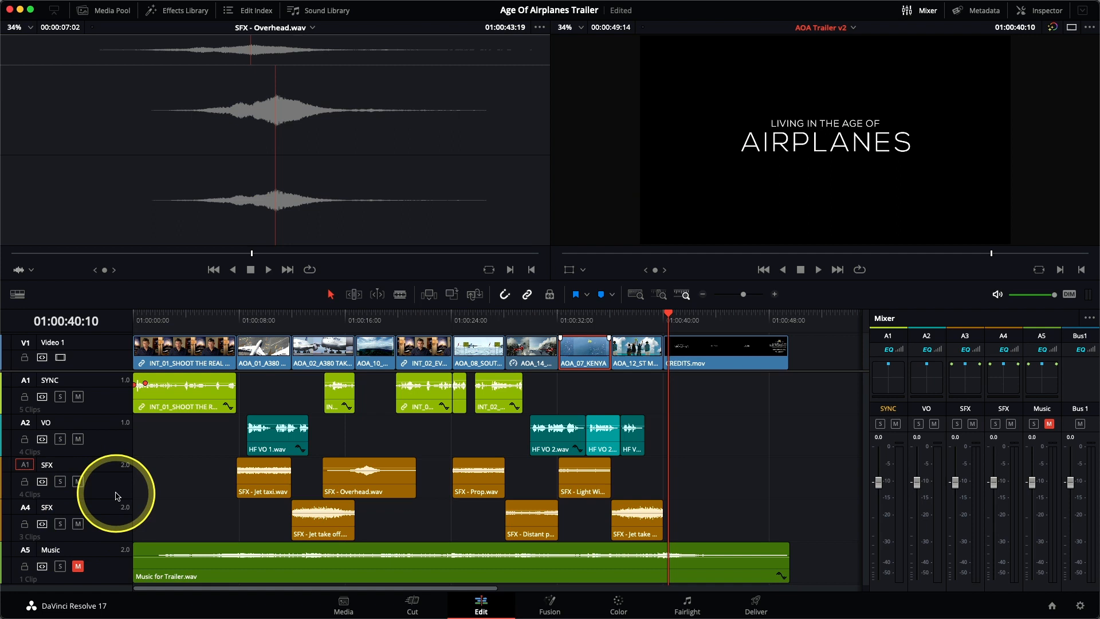
pyautogui.click(78, 439)
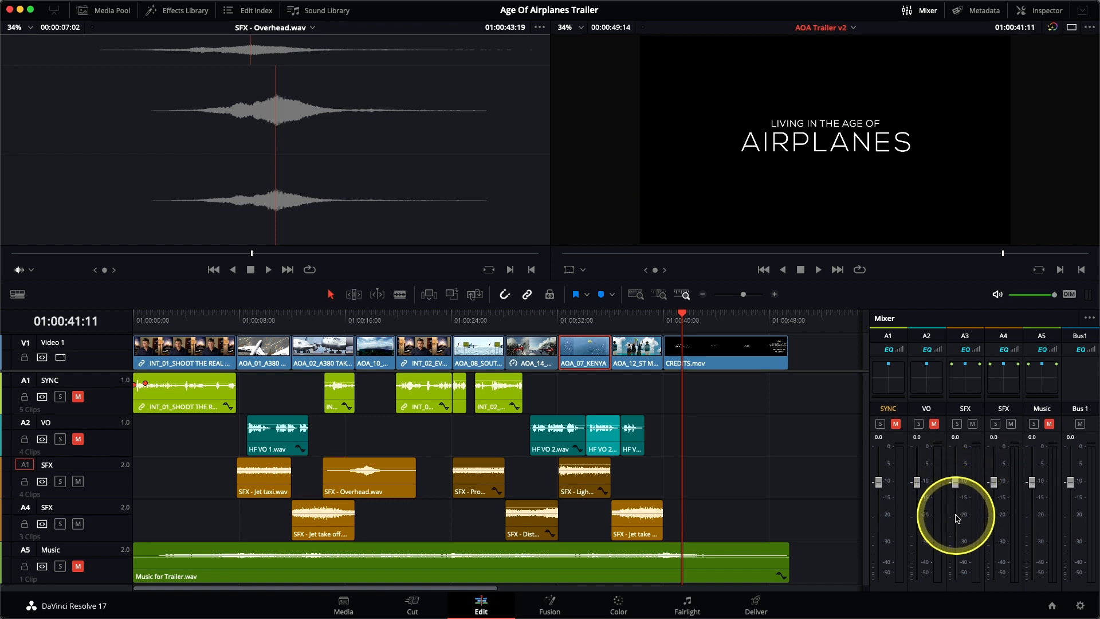
# Play the trailer's sound effects from the Jet taxi clip and set the Mixer faders to -10 for SFX A3 and -11 for SFX A4
pyautogui.click(235, 320)
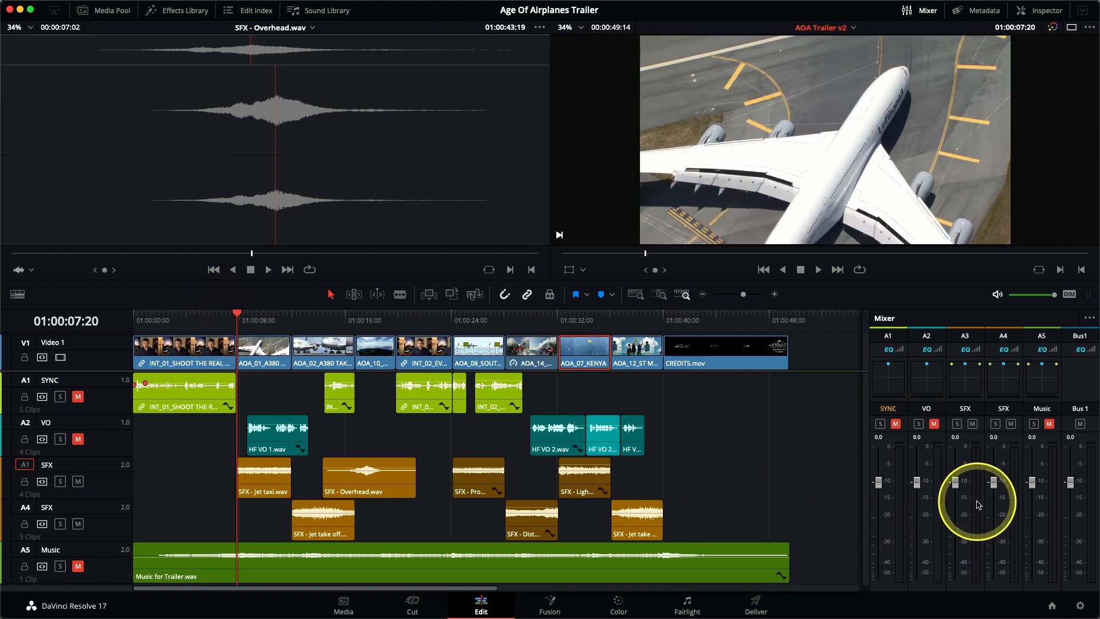
pyautogui.press('space')
pyautogui.moveTo(955, 482); pyautogui.dragTo(956, 523)
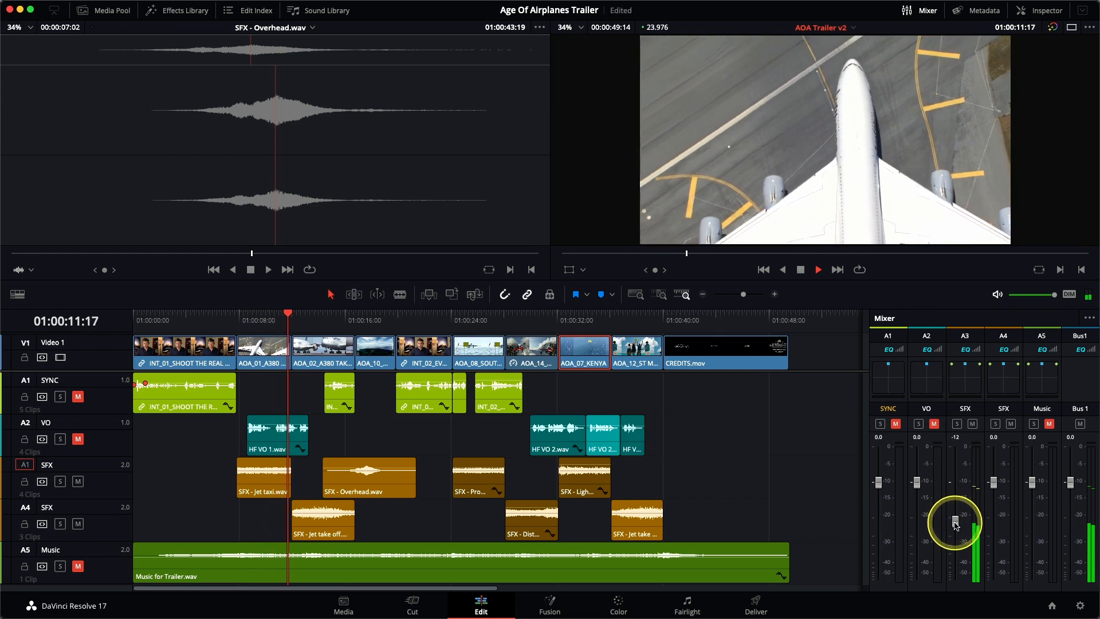
pyautogui.moveTo(993, 481); pyautogui.dragTo(994, 519)
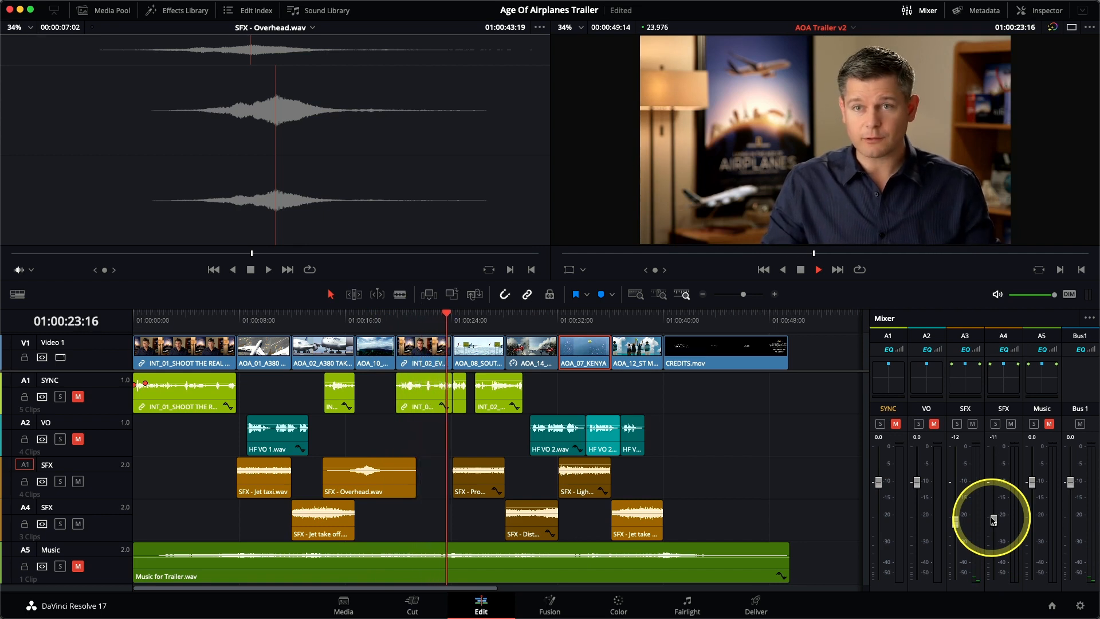
pyautogui.moveTo(956, 520); pyautogui.dragTo(995, 522)
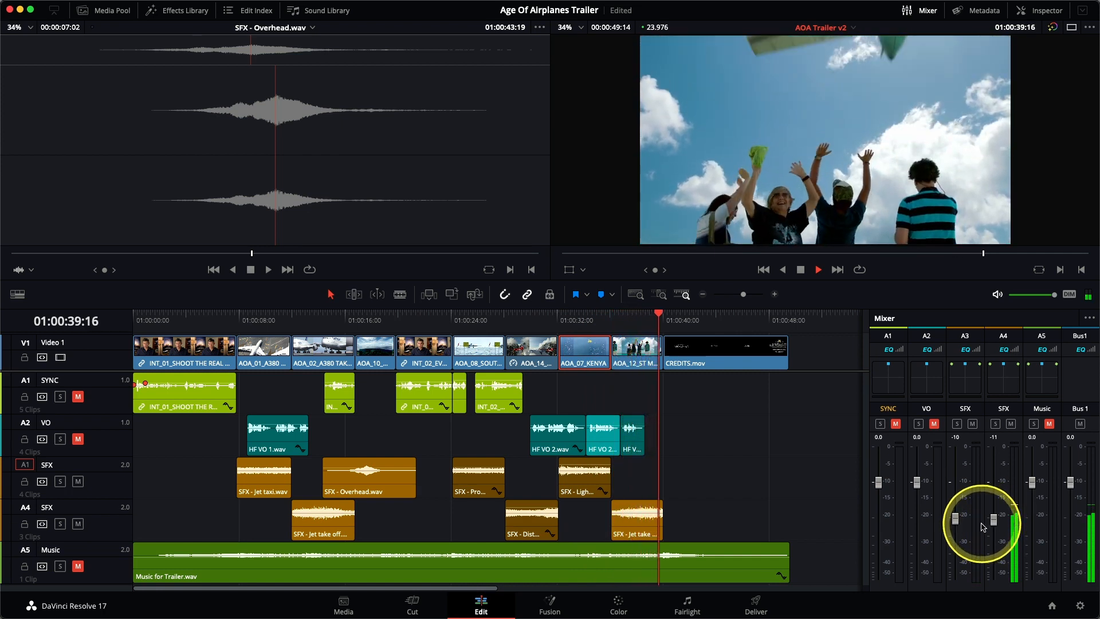
pyautogui.press('space')
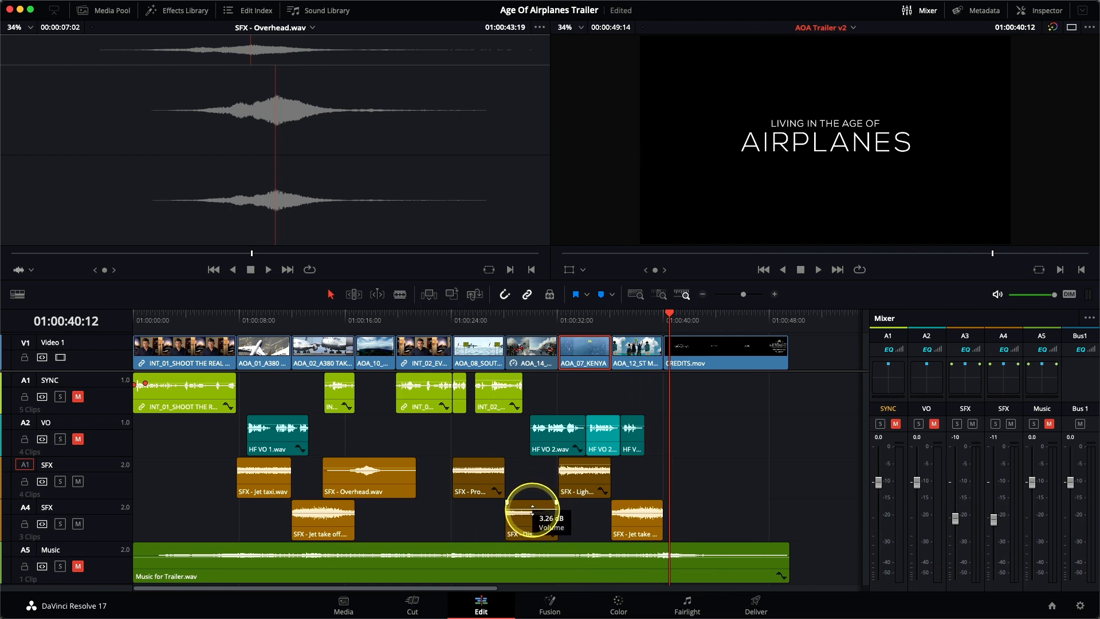
pyautogui.click(502, 316)
pyautogui.press('space')
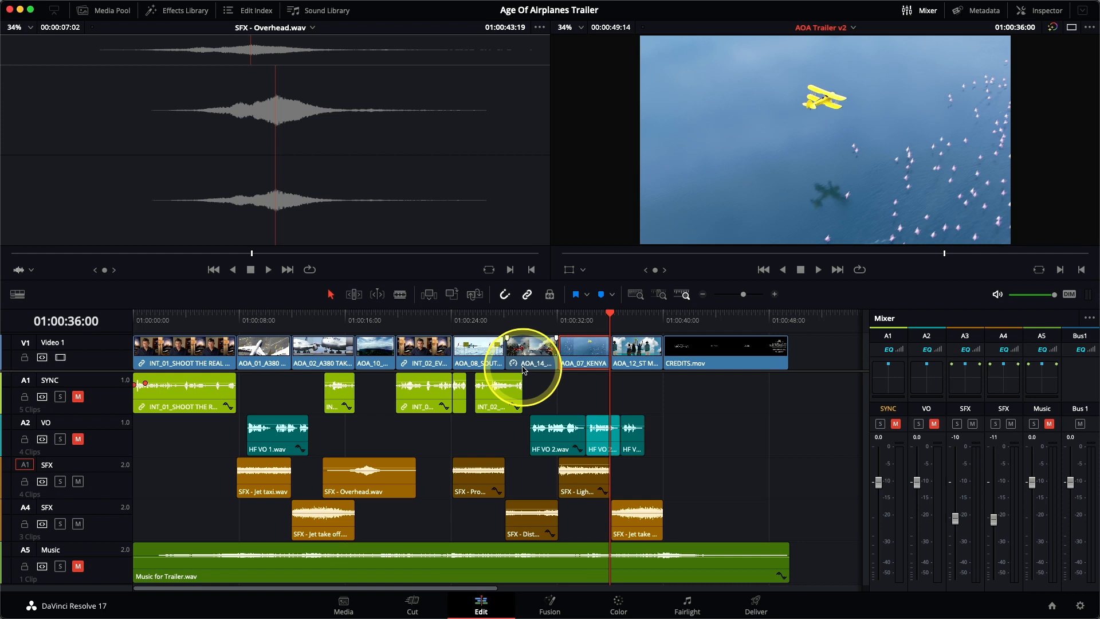
# Fade the Jet taxi clip and first Jet take off clip in and out, extending the taxi's both ends and the take off's end past their shots
pyautogui.click(259, 315)
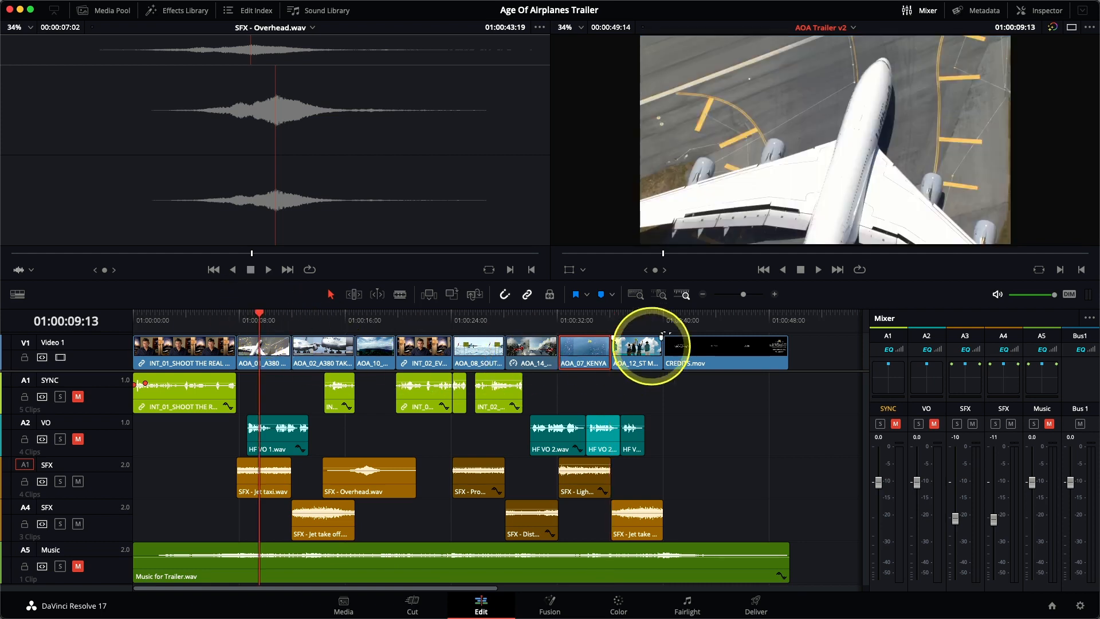
pyautogui.click(661, 294)
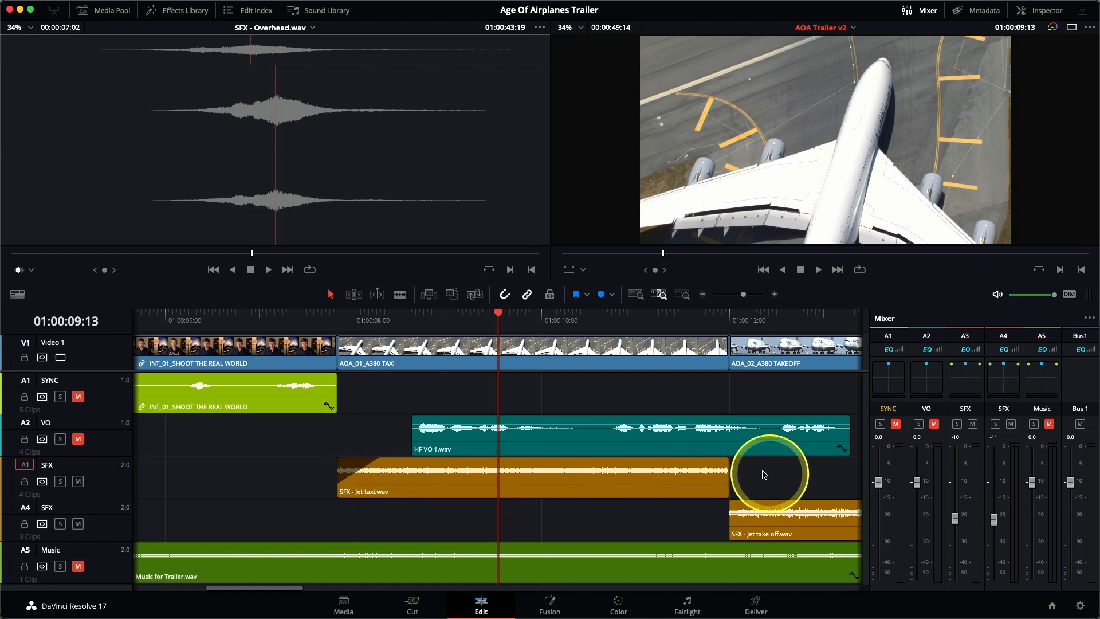
pyautogui.moveTo(690, 461); pyautogui.dragTo(693, 517)
pyautogui.moveTo(729, 469); pyautogui.dragTo(771, 471)
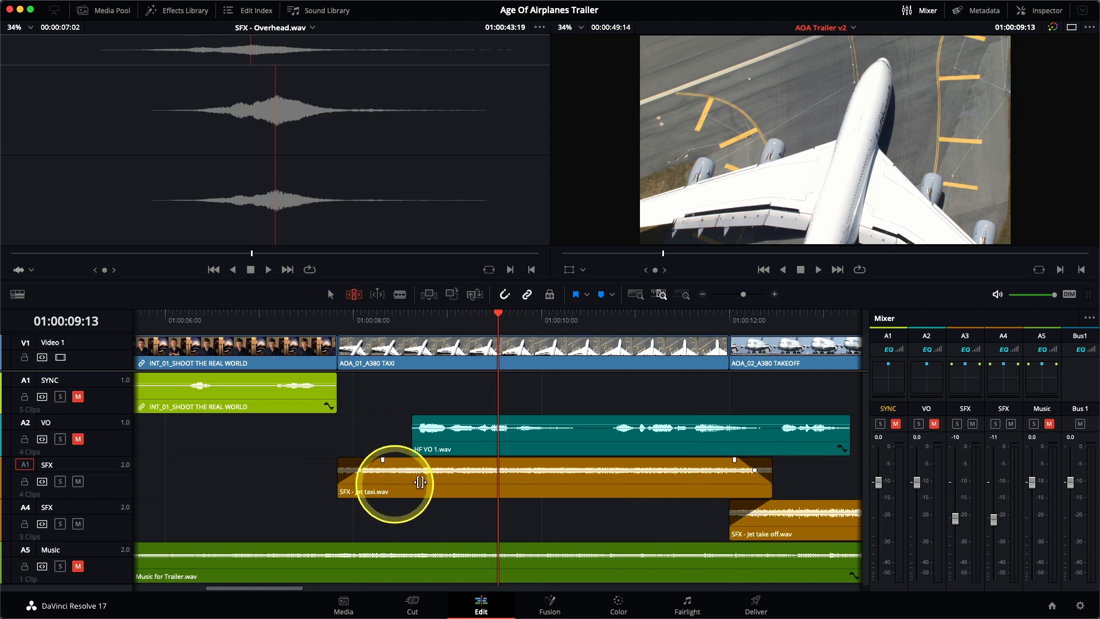
pyautogui.click(506, 475)
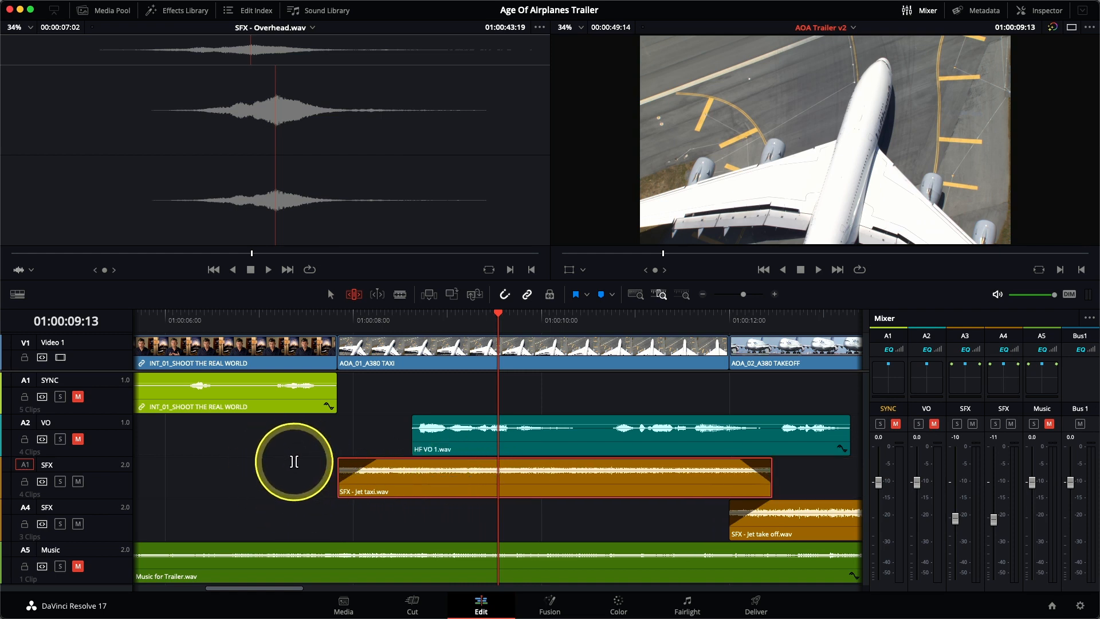
pyautogui.moveTo(337, 493); pyautogui.dragTo(304, 492)
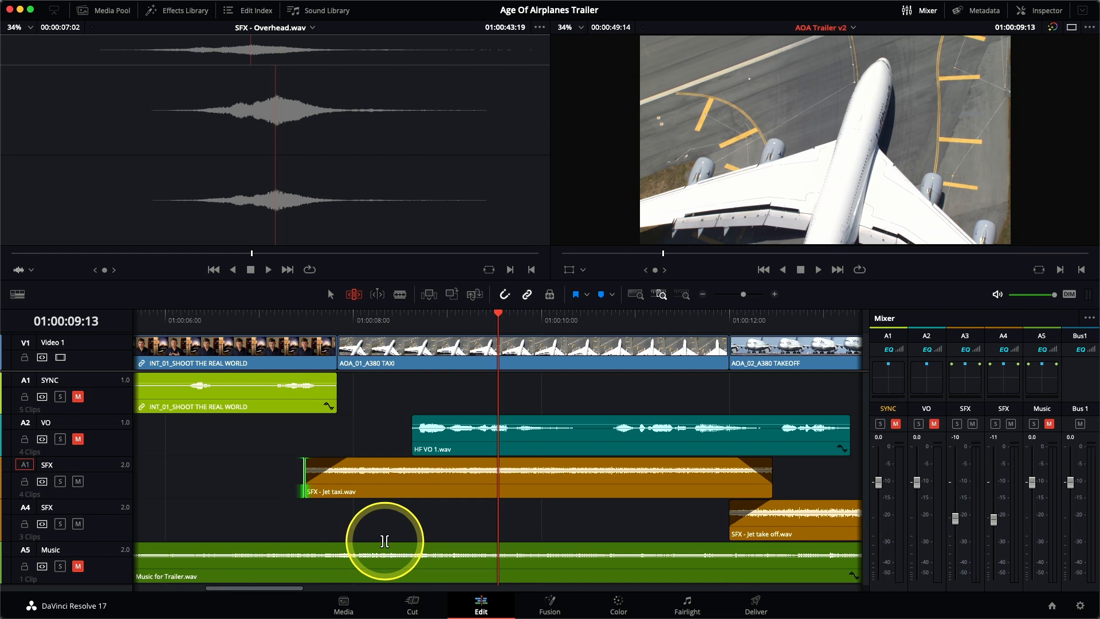
pyautogui.hscroll(10, 384, 541)
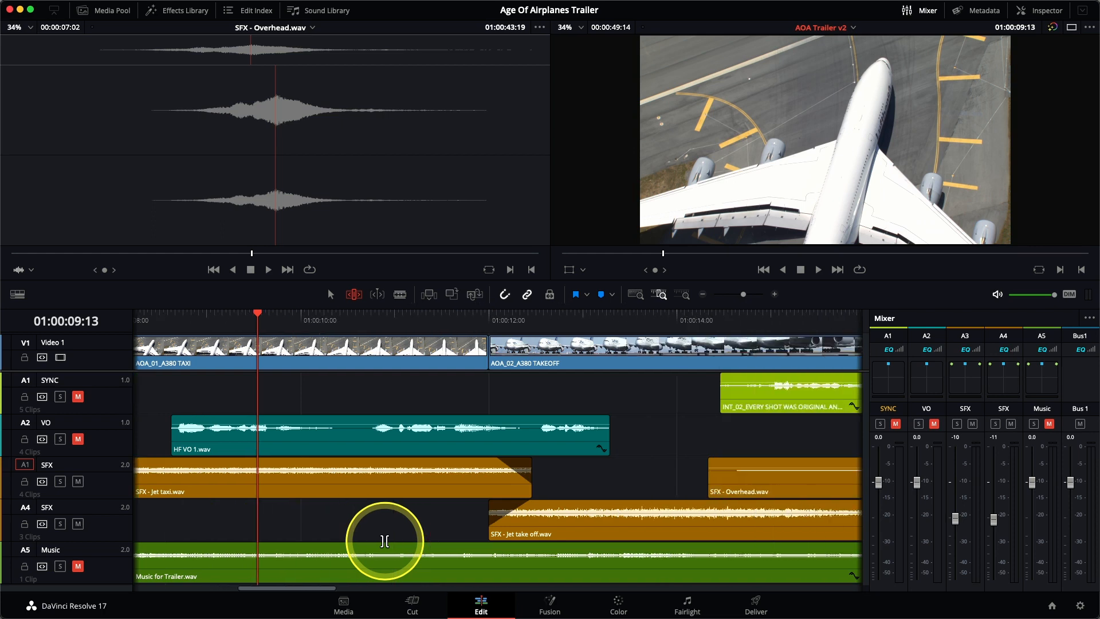
pyautogui.moveTo(629, 532); pyautogui.dragTo(681, 498)
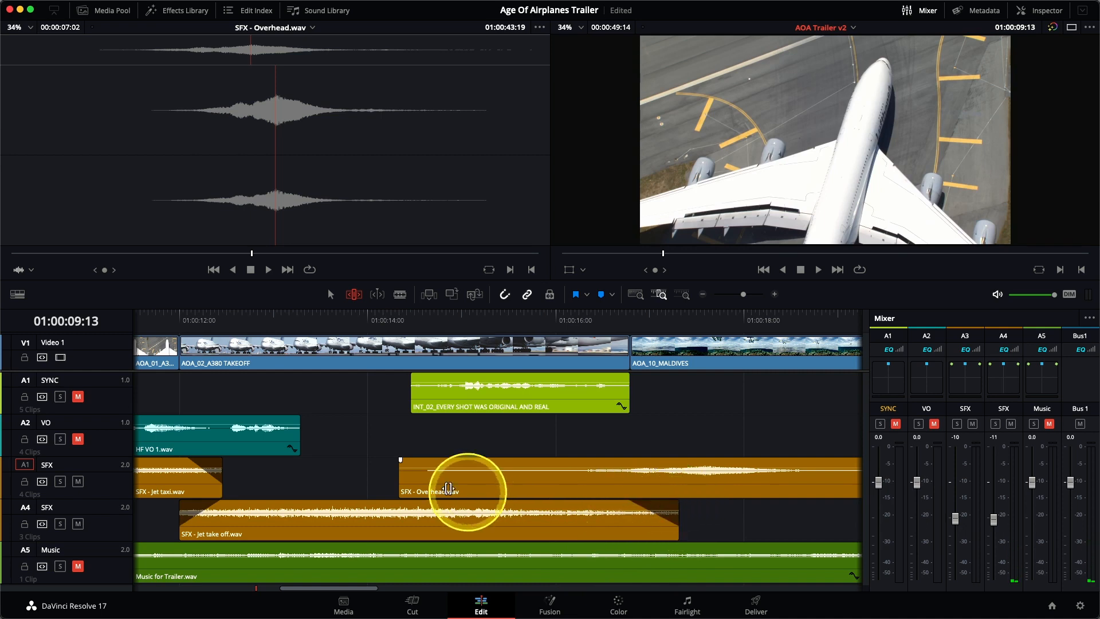
# Trim the Overhead clip's start to just before the Maldives shot, add fades at both ends, and play the transition
pyautogui.moveTo(401, 487); pyautogui.dragTo(623, 461)
pyautogui.click(506, 316)
pyautogui.press('space')
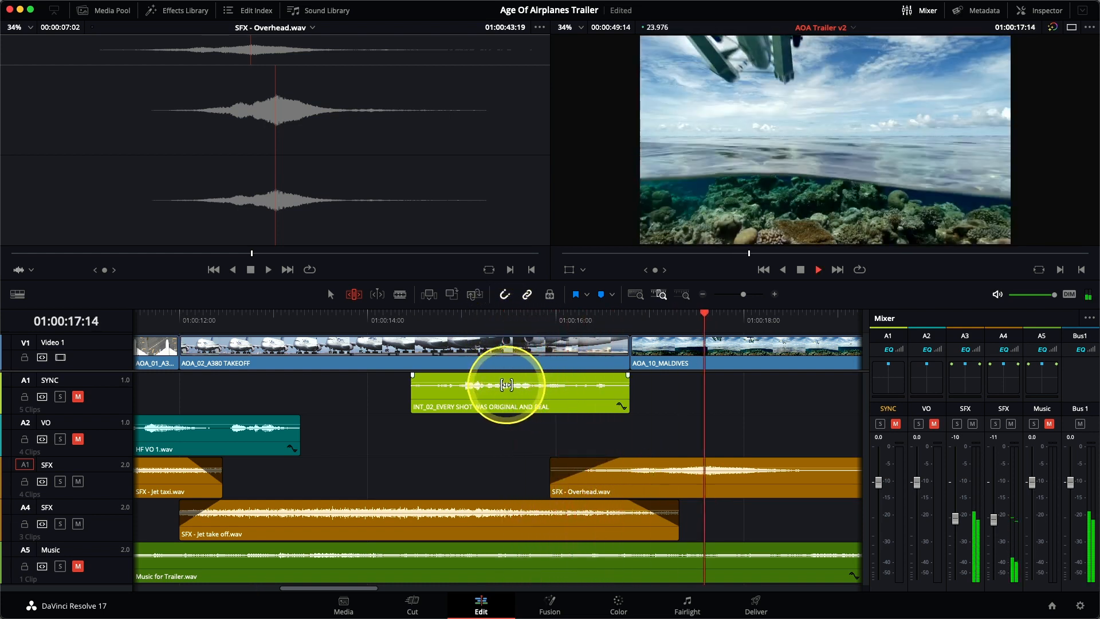
pyautogui.press('space')
pyautogui.hscroll(8, 596, 504)
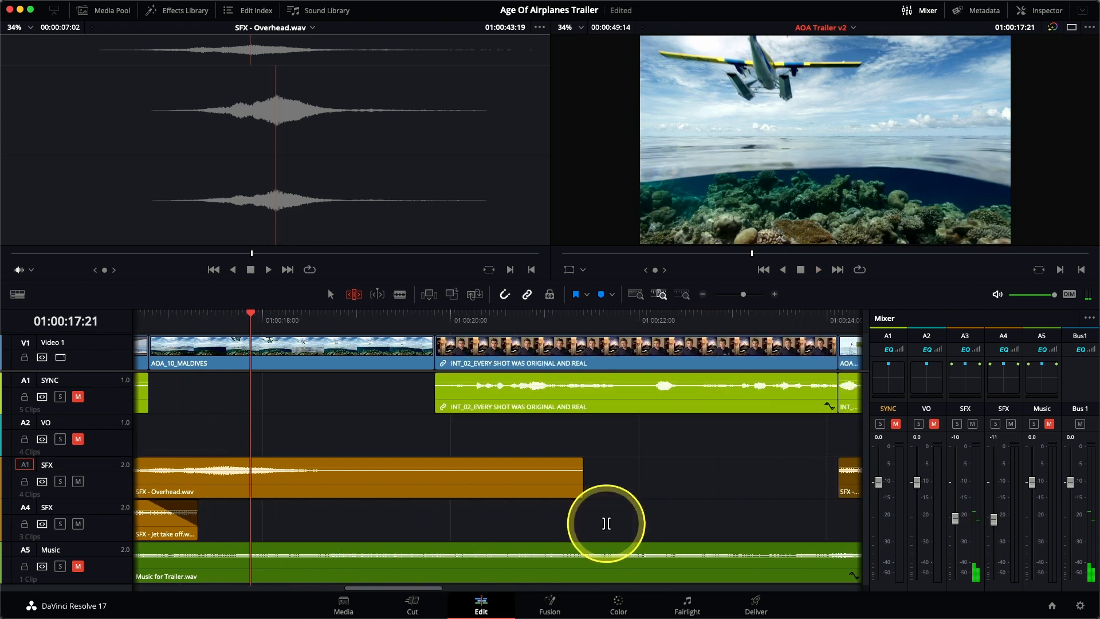
pyautogui.moveTo(581, 461); pyautogui.dragTo(410, 461)
# Fade in the Prop clip, extend its start to before the South Pole takeoff shot, and play the transition
pyautogui.hscroll(6, 503, 491)
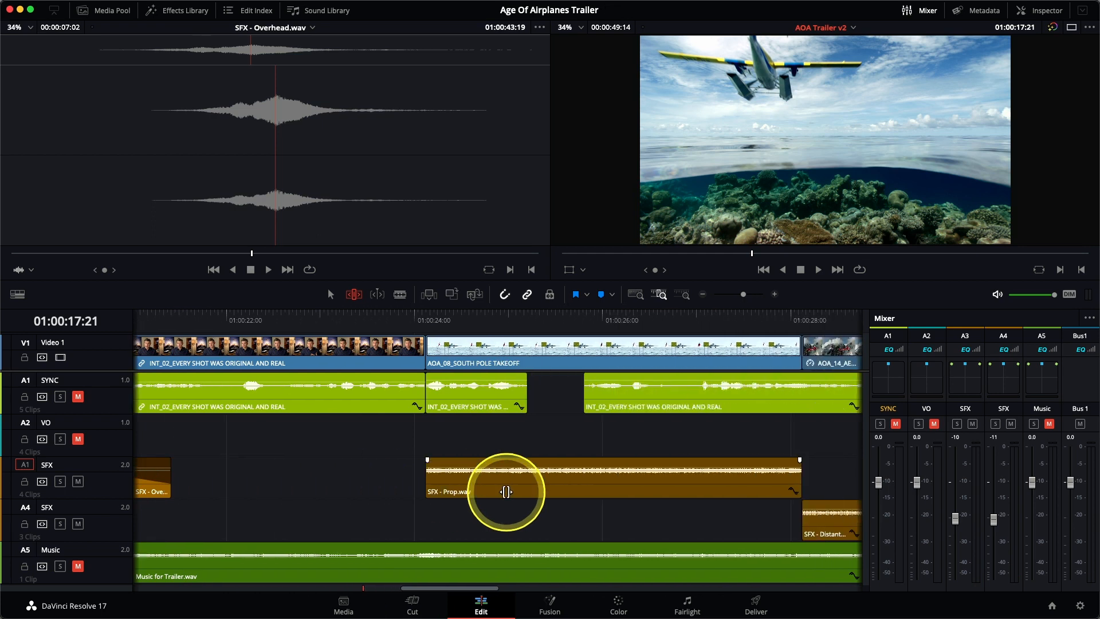
pyautogui.moveTo(427, 460); pyautogui.dragTo(491, 454)
pyautogui.moveTo(423, 472); pyautogui.dragTo(401, 478)
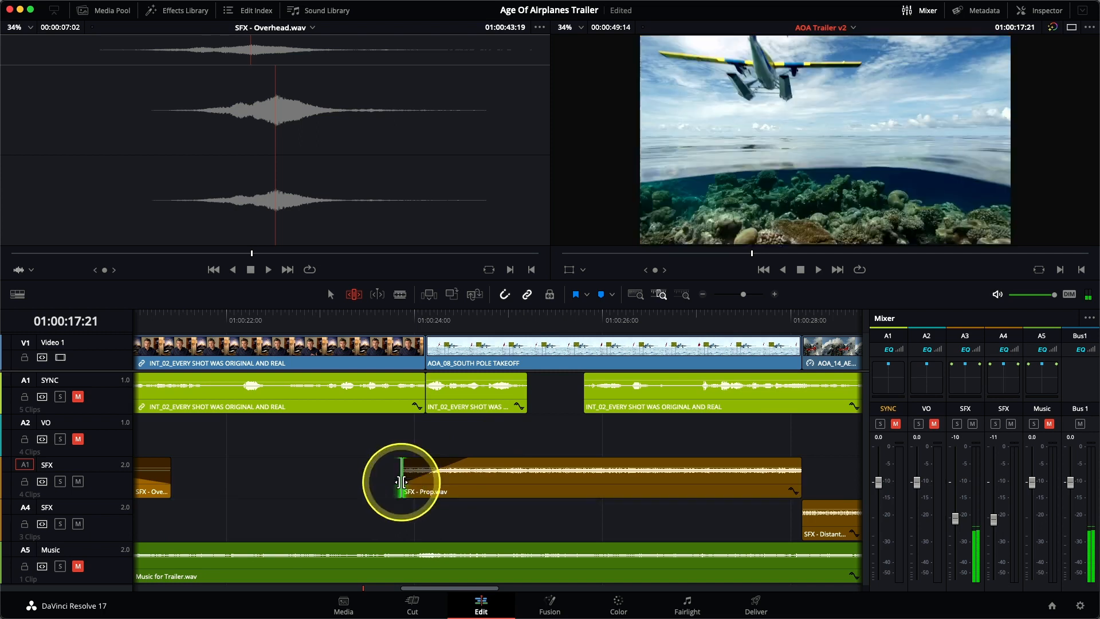
pyautogui.click(347, 319)
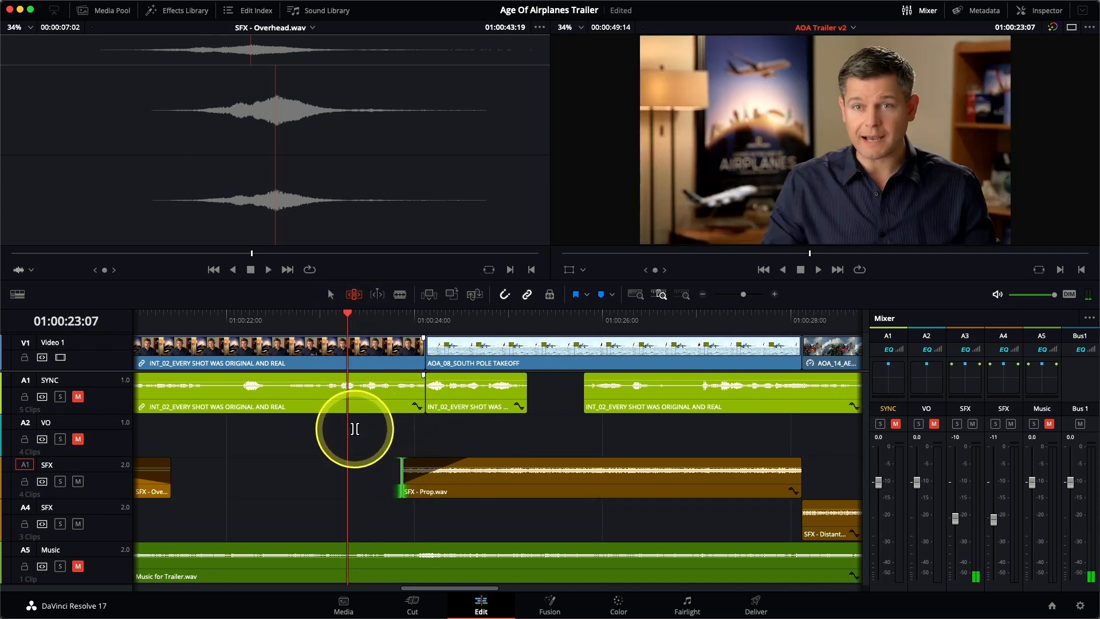
pyautogui.press('space')
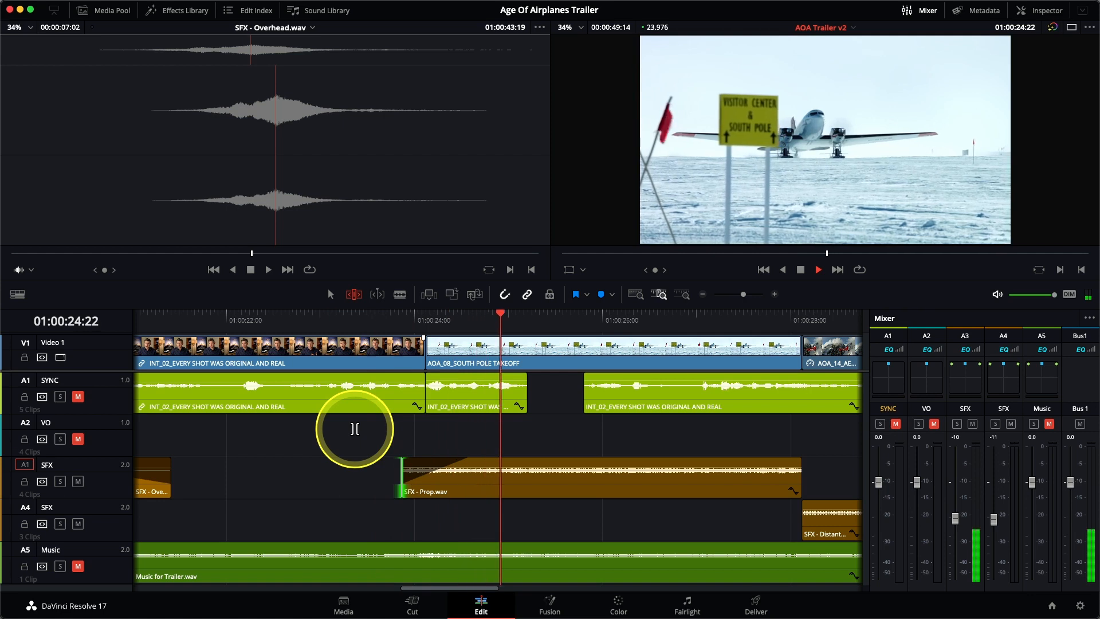
pyautogui.press('space')
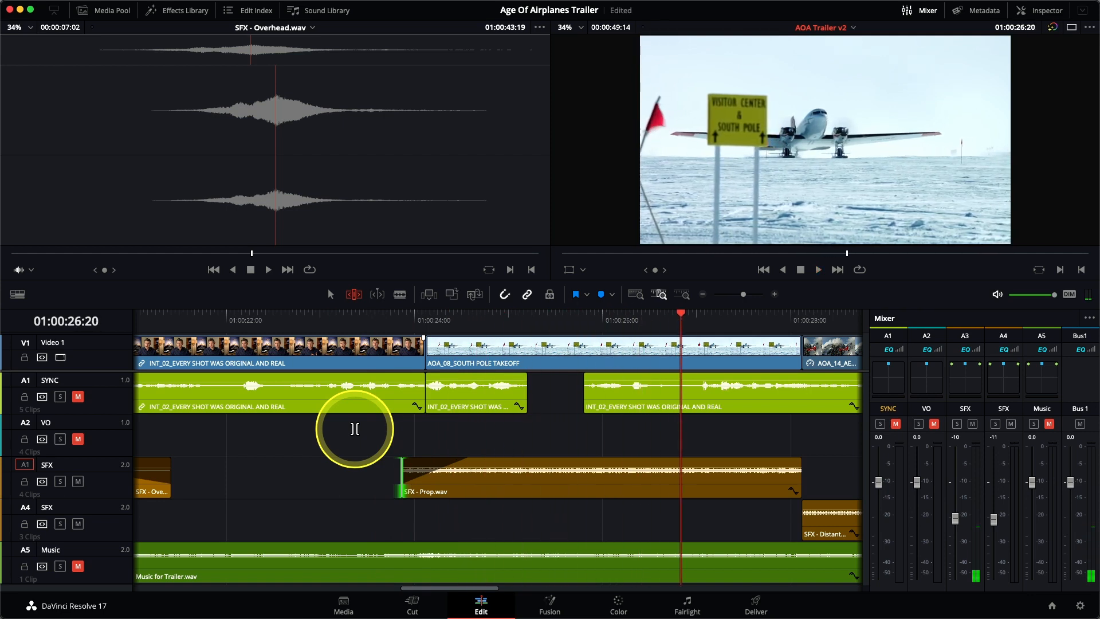
# Overlap the Prop and Distant prop plane clips with a fade-out and fade-in, and extend Distant prop plane's faded end into the Kenya shot
pyautogui.hscroll(5, 737, 474)
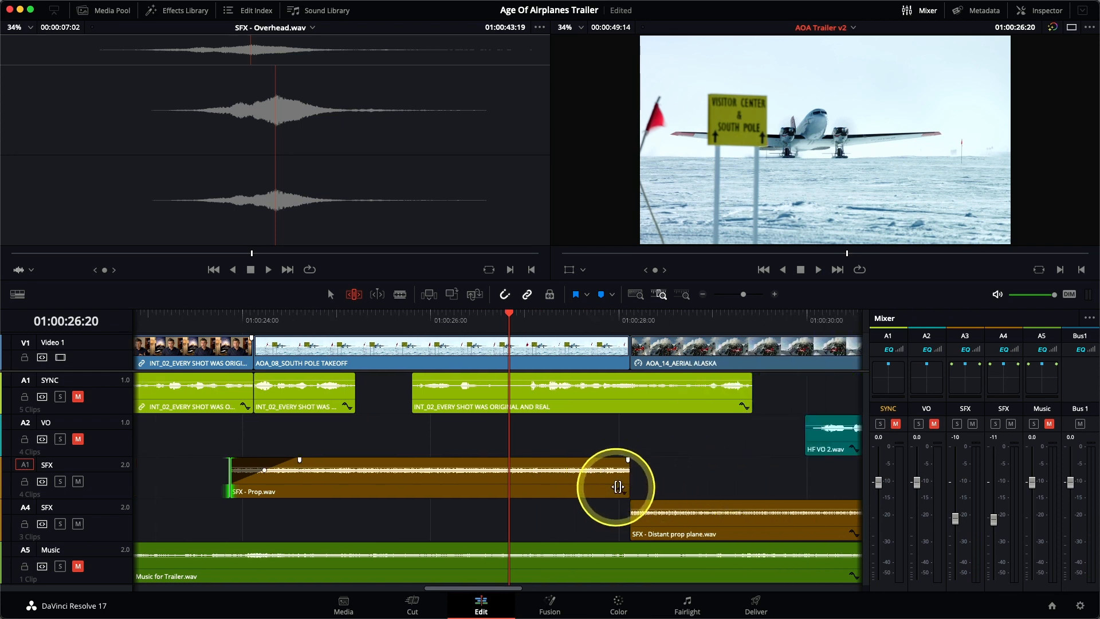
pyautogui.moveTo(627, 485); pyautogui.dragTo(663, 475)
pyautogui.moveTo(632, 523); pyautogui.dragTo(594, 501)
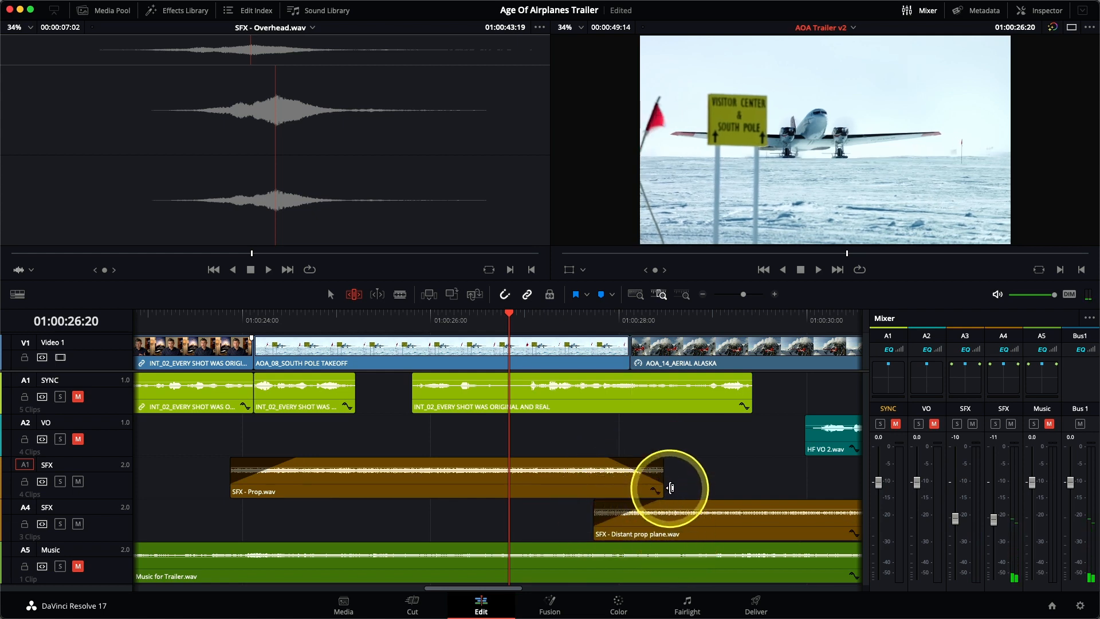
pyautogui.hscroll(10, 670, 488)
pyautogui.moveTo(626, 522); pyautogui.dragTo(680, 509)
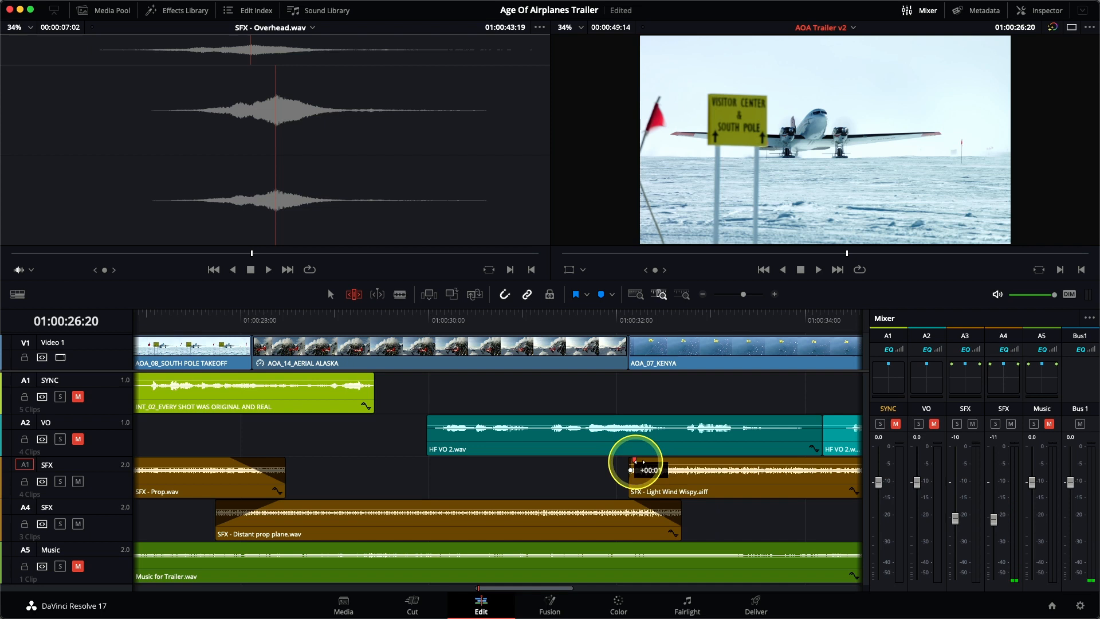
# Extend both ends of the Light Wind Wispy clip past the Kenya shot and add a fade-in and fade-out
pyautogui.moveTo(629, 489); pyautogui.dragTo(596, 490)
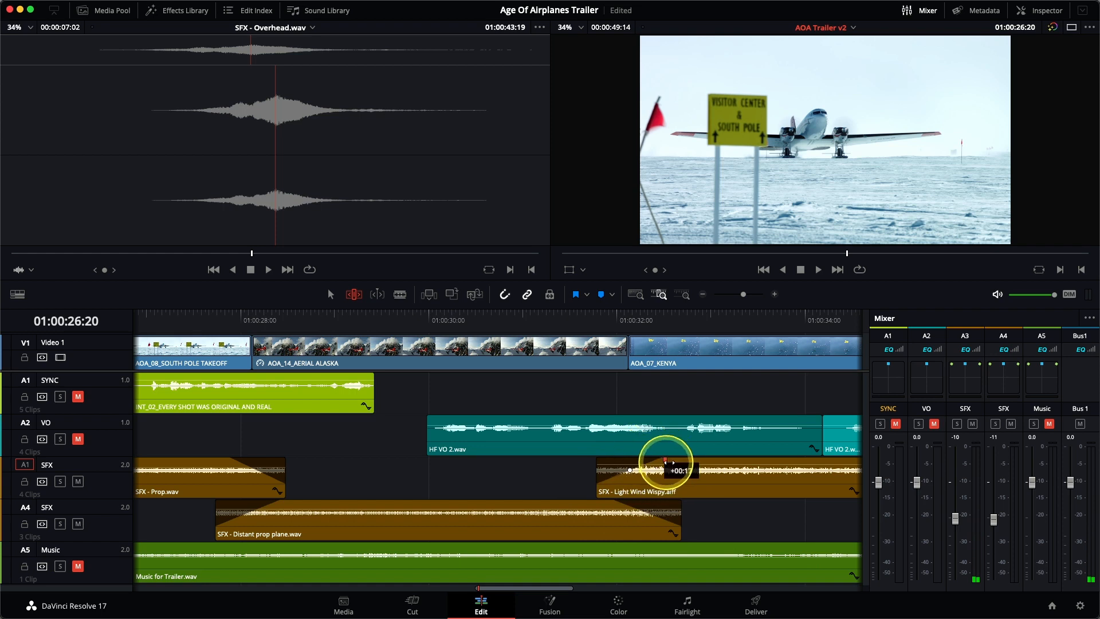
pyautogui.hscroll(8, 676, 480)
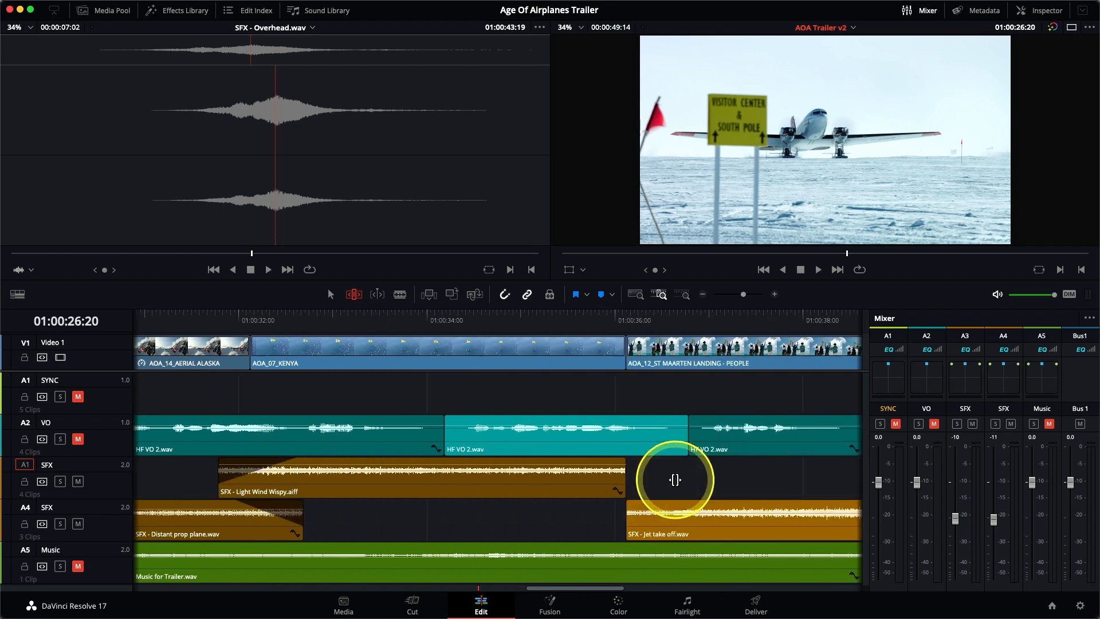
pyautogui.moveTo(624, 490); pyautogui.dragTo(671, 465)
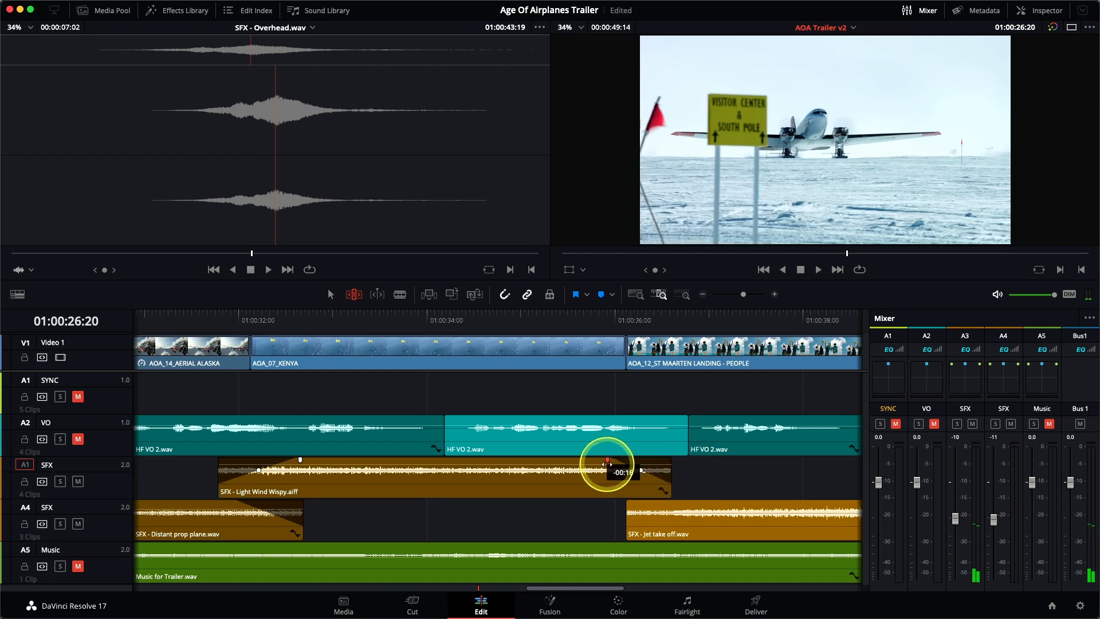
# Fade in the last Jet take off clip, extend its end to the limit under the credits, and play the closing effects
pyautogui.moveTo(627, 540); pyautogui.dragTo(818, 516)
pyautogui.hscroll(8, 665, 504)
pyautogui.hscroll(5, 739, 503)
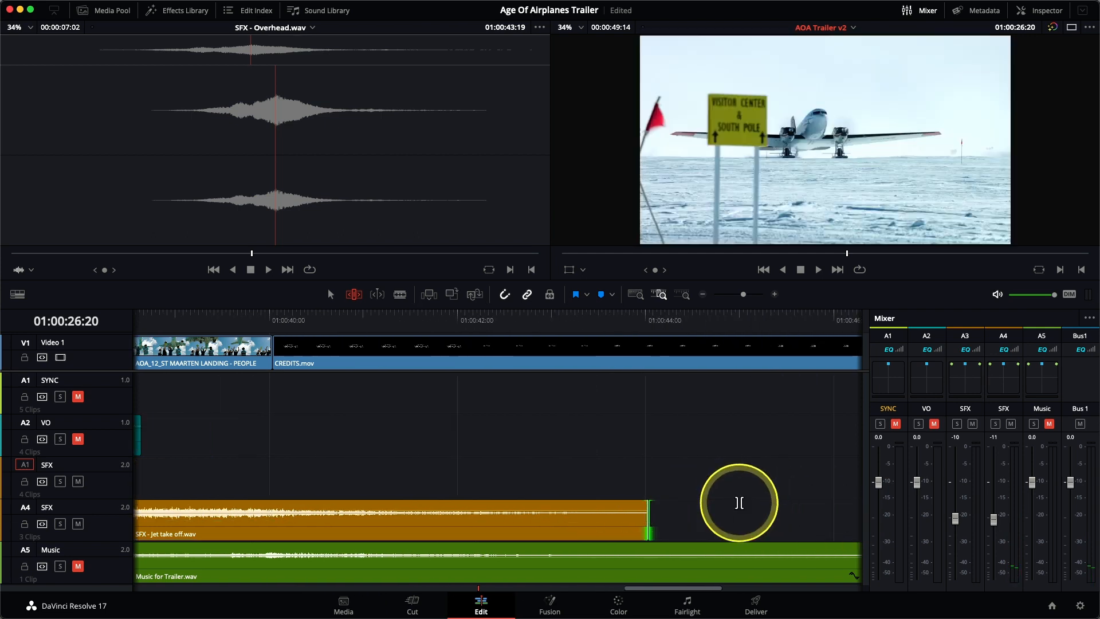
pyautogui.scroll(-8, 739, 503)
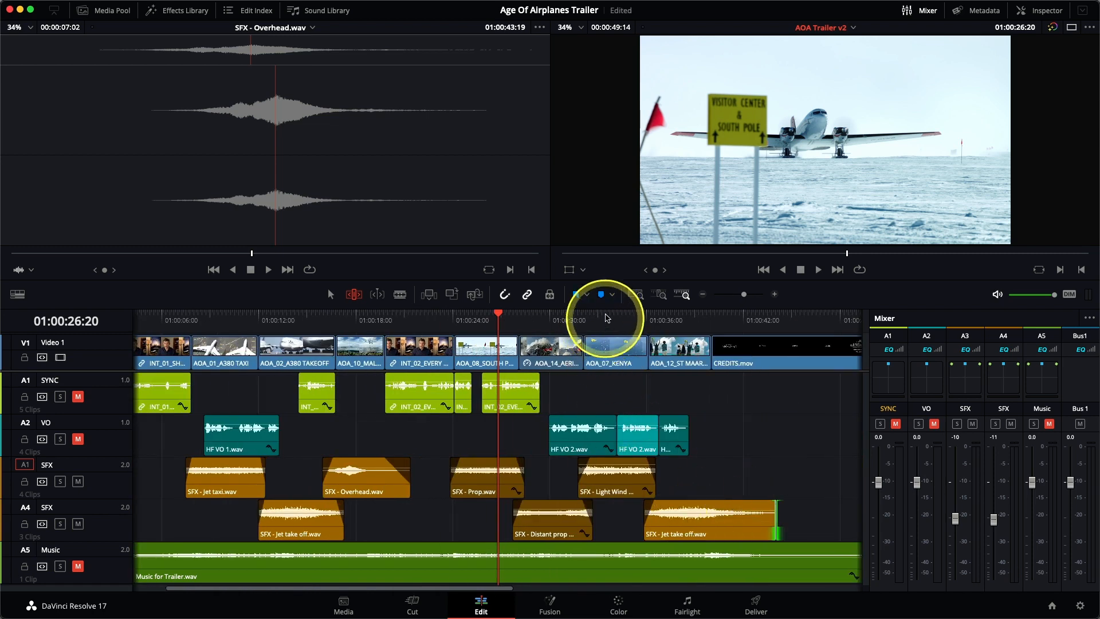
pyautogui.click(607, 322)
pyautogui.press('space')
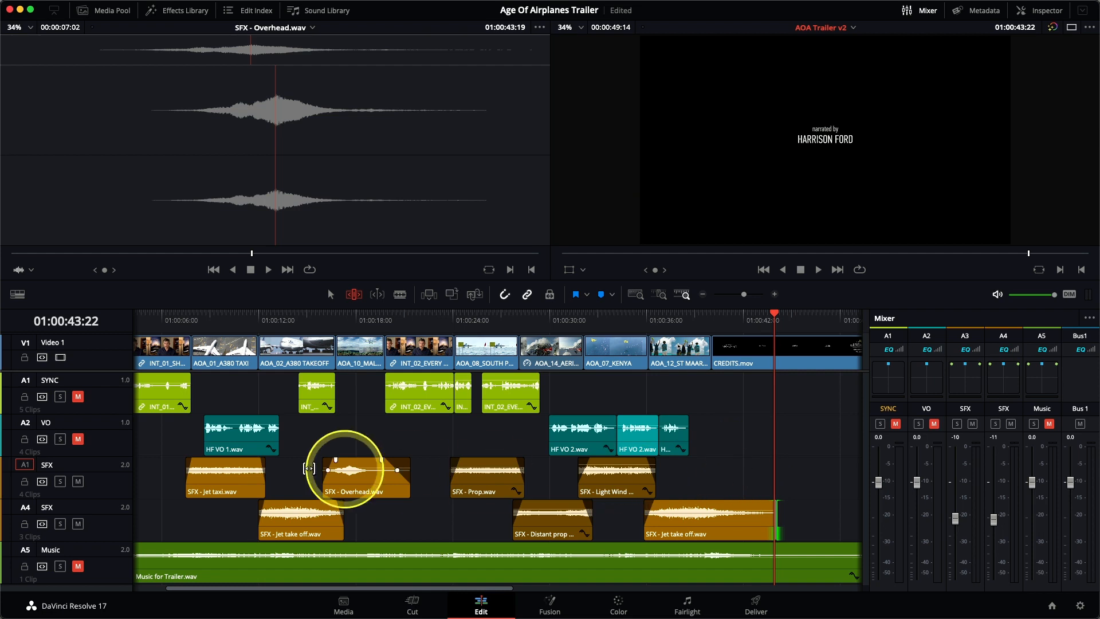
# Unmute the SYNC, VO and Music tracks
pyautogui.click(78, 396)
pyautogui.click(78, 439)
pyautogui.click(77, 566)
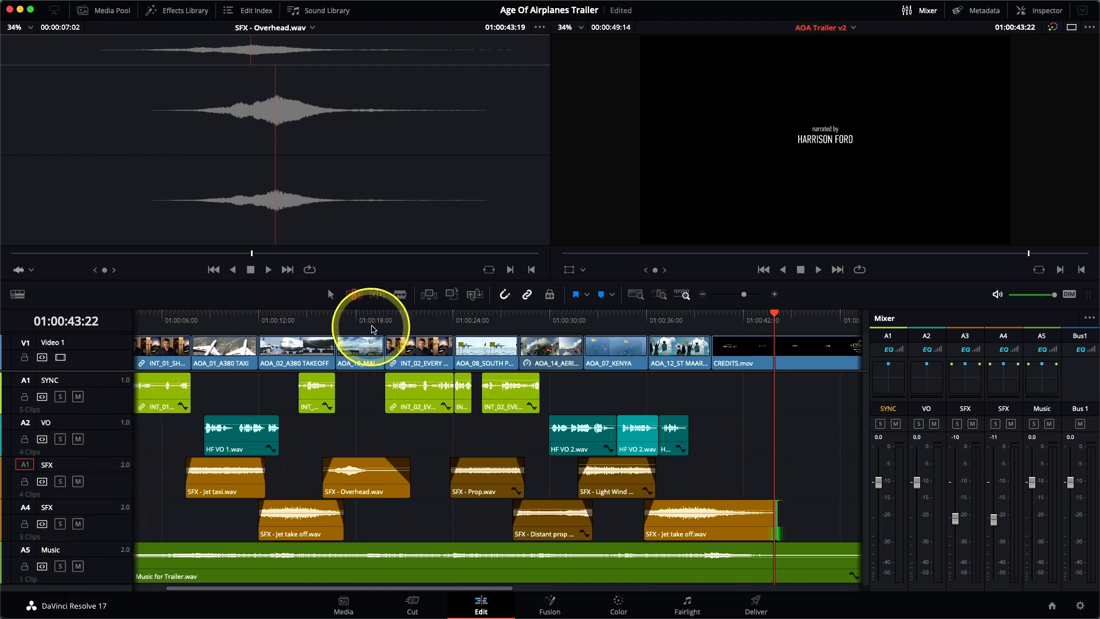
# Show the full timeline, play the trailer from the start, and set the Music fader to -1.3 and both SFX faders to -15
pyautogui.click(636, 294)
pyautogui.click(139, 323)
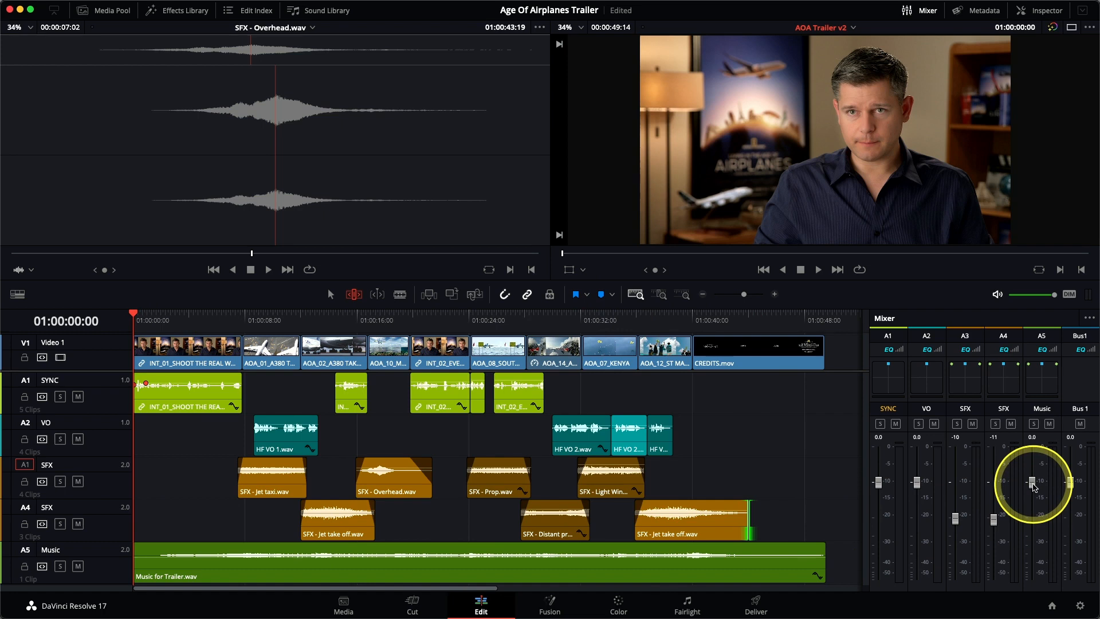
pyautogui.press('space')
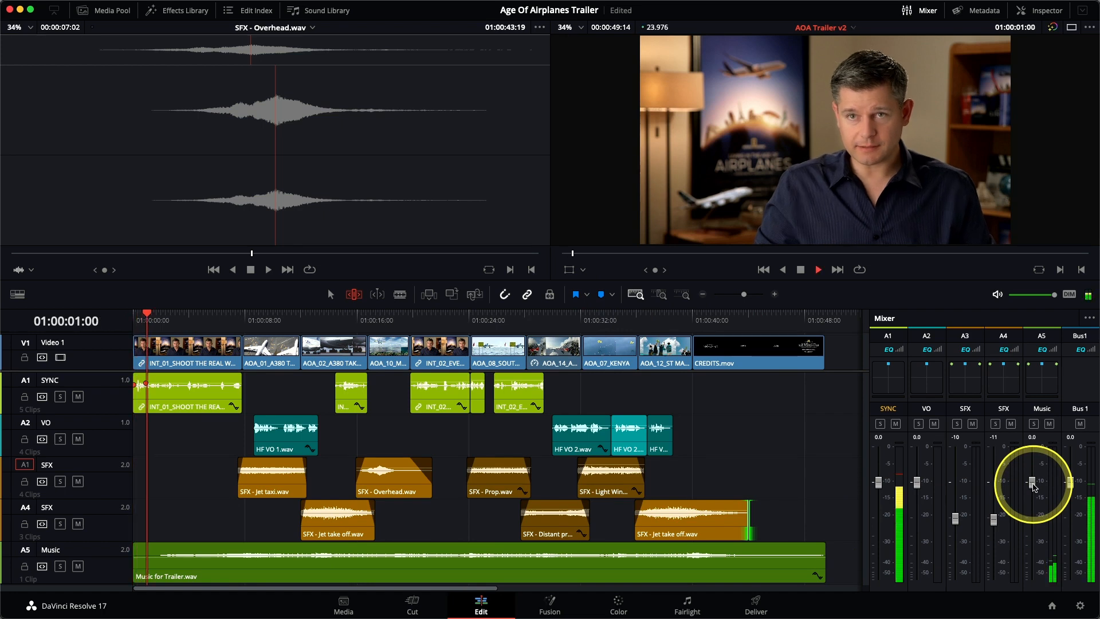
pyautogui.moveTo(1034, 487)
pyautogui.mouseDown()
pyautogui.moveTo(1032, 508)
pyautogui.moveTo(1033, 492)
pyautogui.mouseUp()
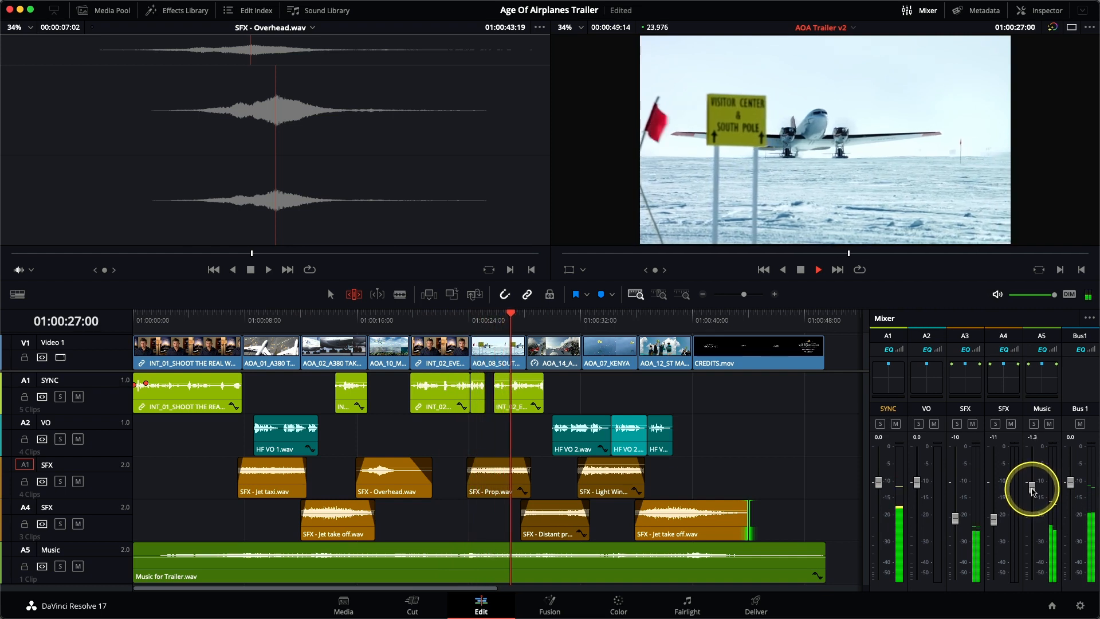
pyautogui.moveTo(954, 519); pyautogui.dragTo(995, 528)
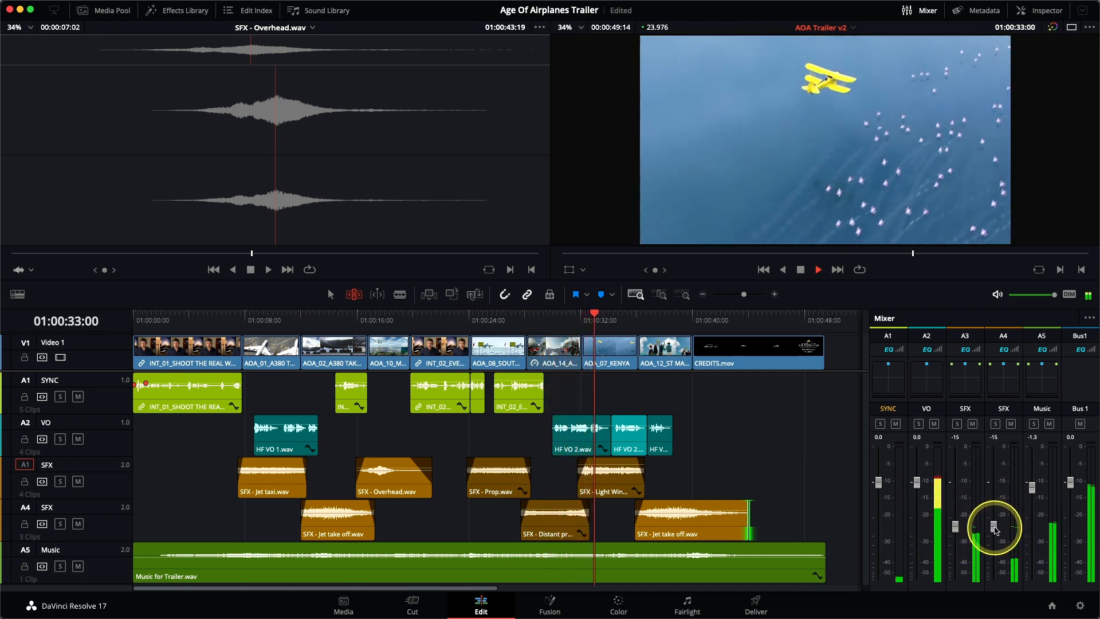
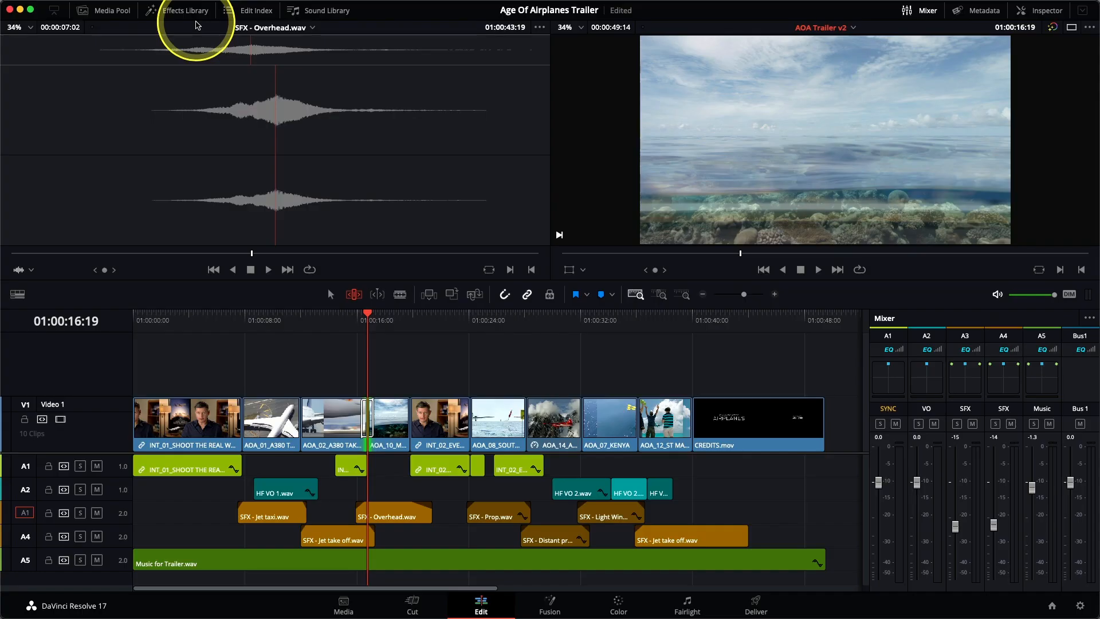
# Shorten the cross dissolve between the A380 takeoff and Maldives shots to 12 frames on the timeline
pyautogui.click(660, 294)
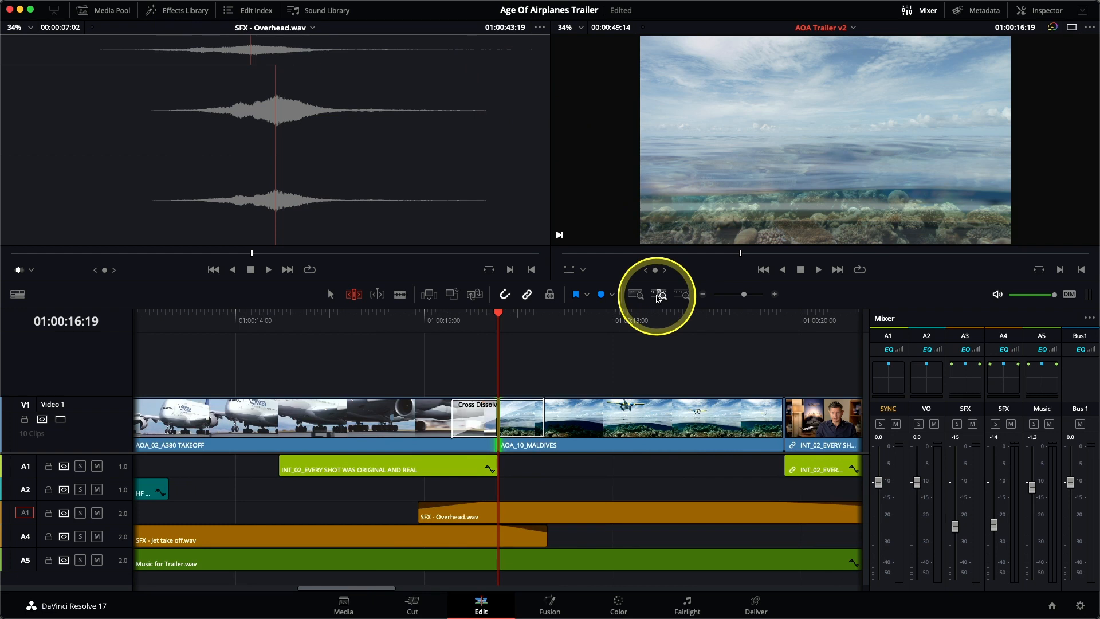
pyautogui.press('a')
pyautogui.click(528, 425)
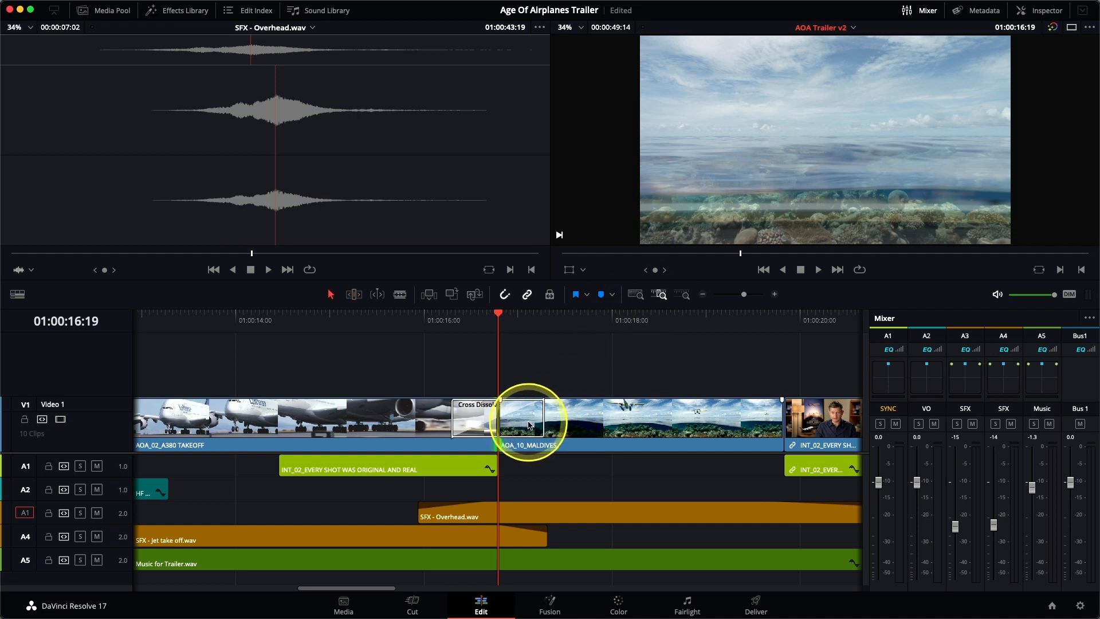
pyautogui.moveTo(543, 413); pyautogui.dragTo(509, 409)
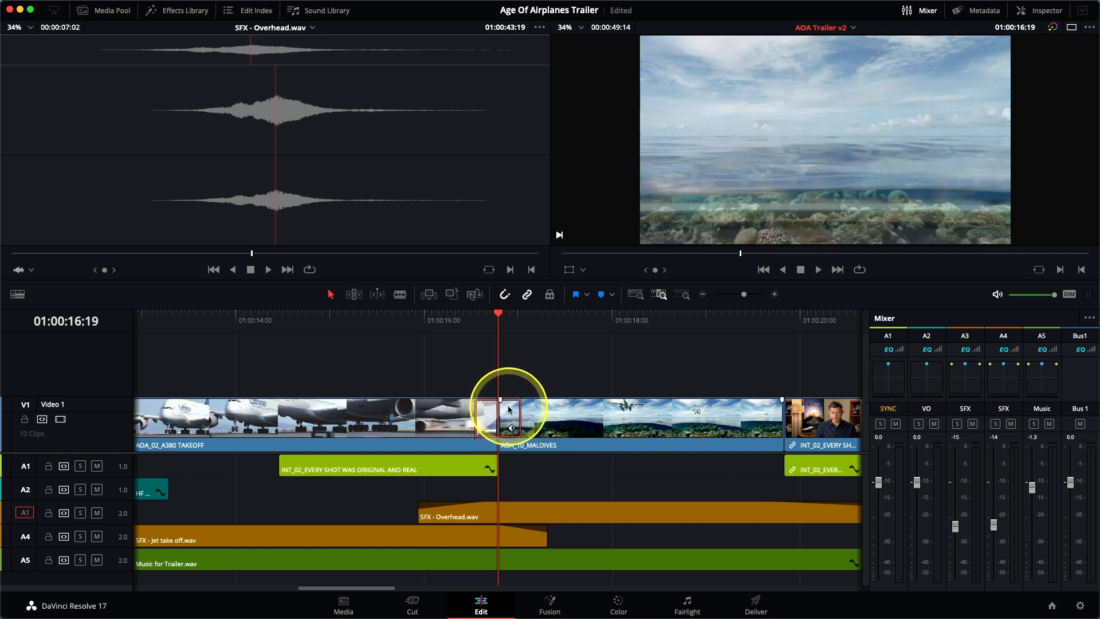
pyautogui.rightClick(509, 415)
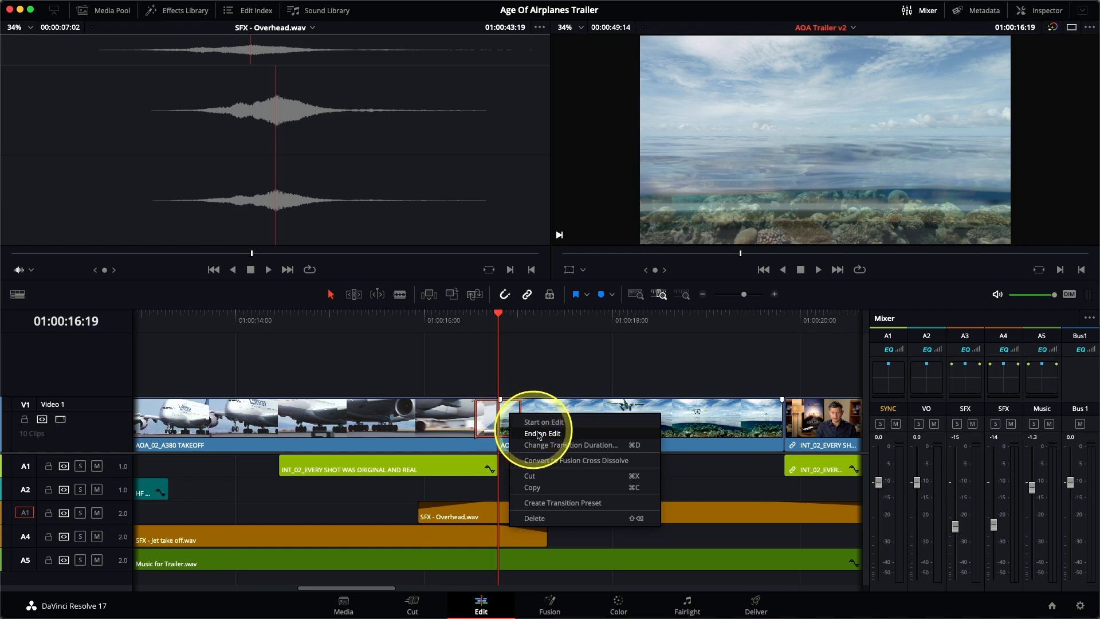
pyautogui.click(583, 452)
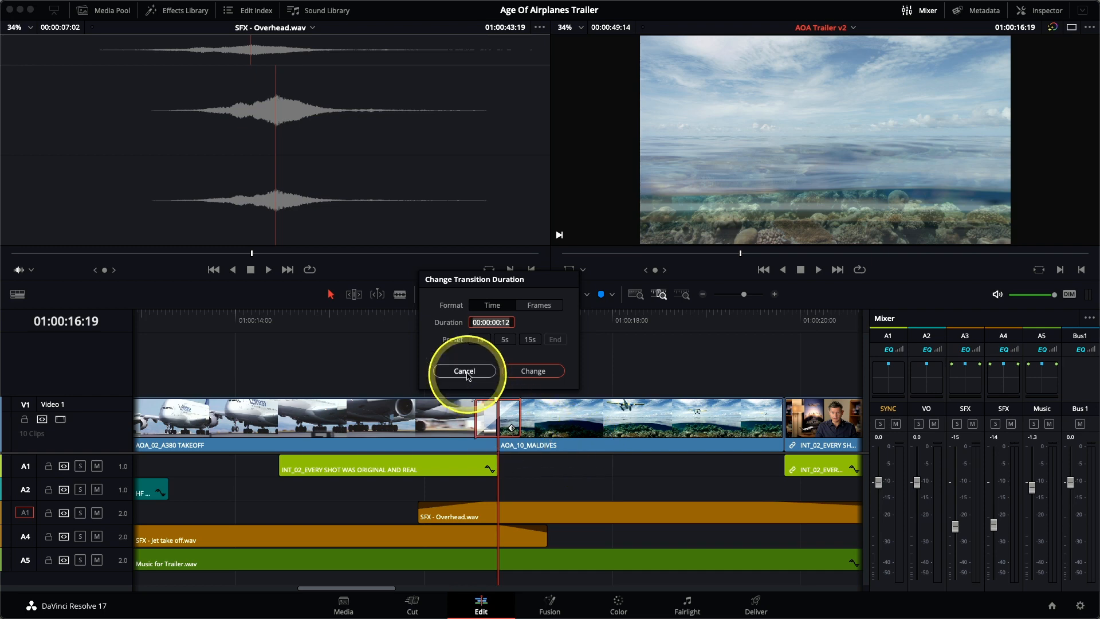
pyautogui.click(466, 371)
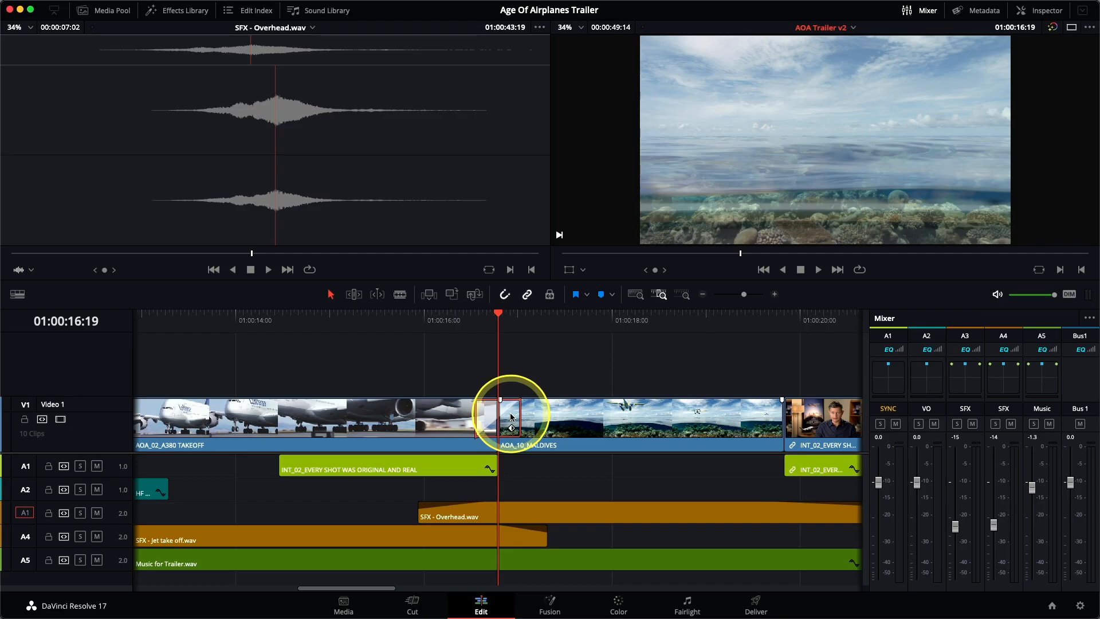
# Change the selected transition between the takeoff and Maldives shots to an Edge Wipe in the Inspector
pyautogui.click(1047, 11)
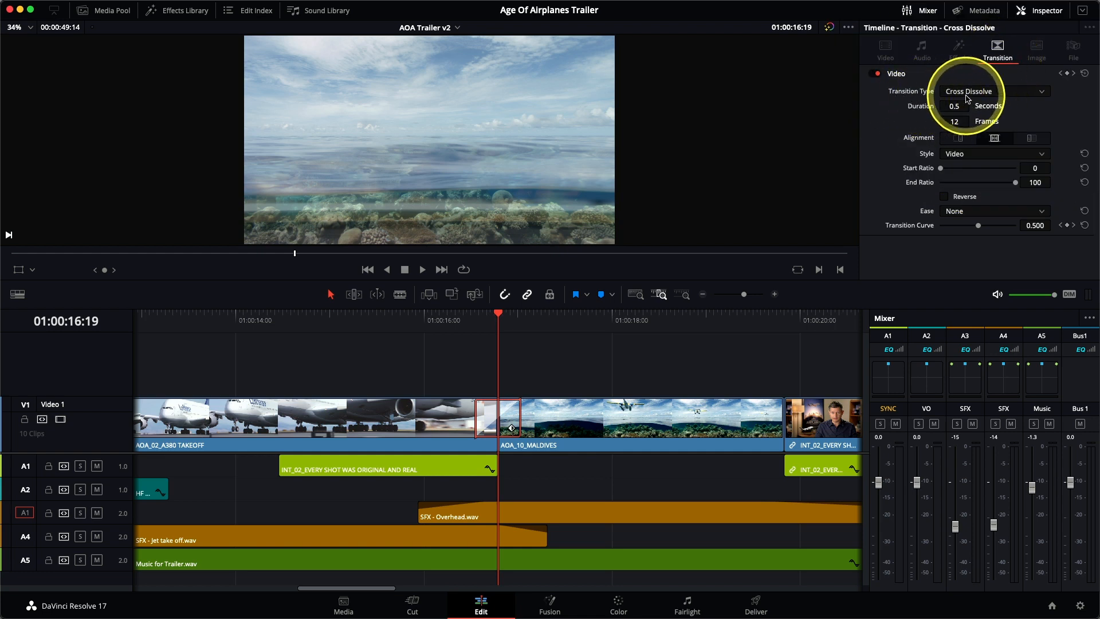
pyautogui.click(968, 94)
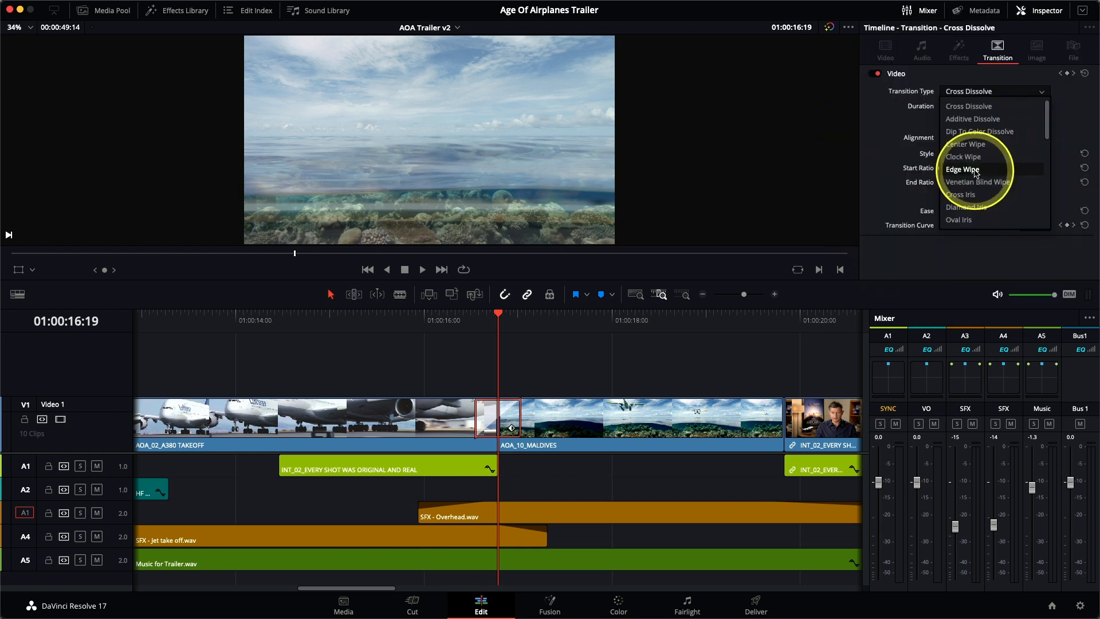
pyautogui.click(963, 169)
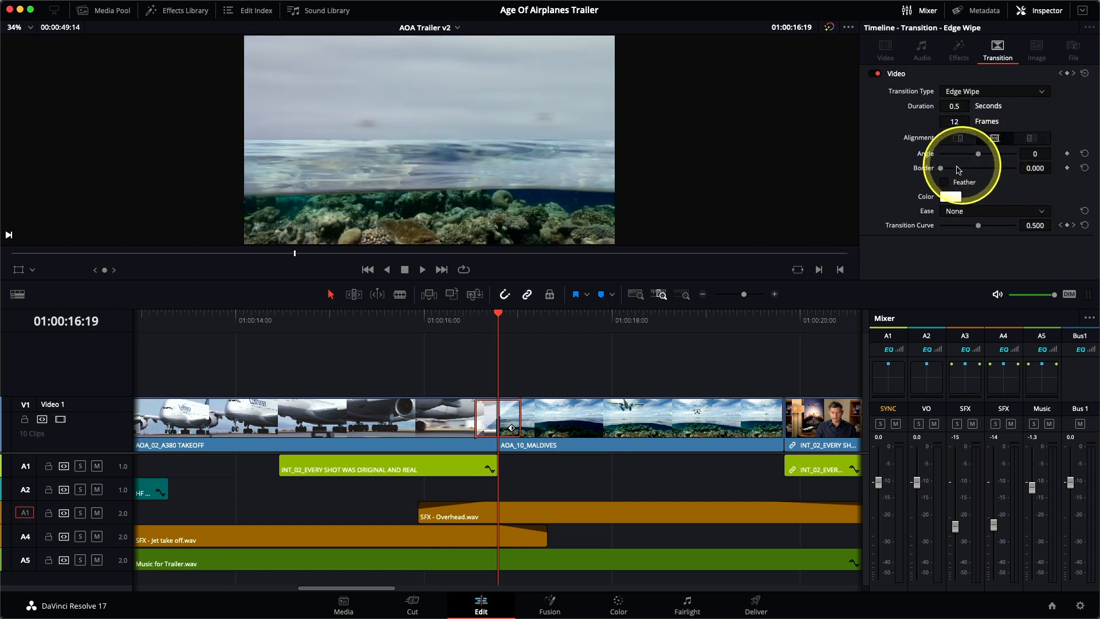
# Set the edge wipe's angle to -80 and its border to 65.950 with feathering, and play around the edit
pyautogui.moveTo(978, 155)
pyautogui.mouseDown()
pyautogui.moveTo(955, 160)
pyautogui.moveTo(989, 159)
pyautogui.moveTo(972, 159)
pyautogui.mouseUp()
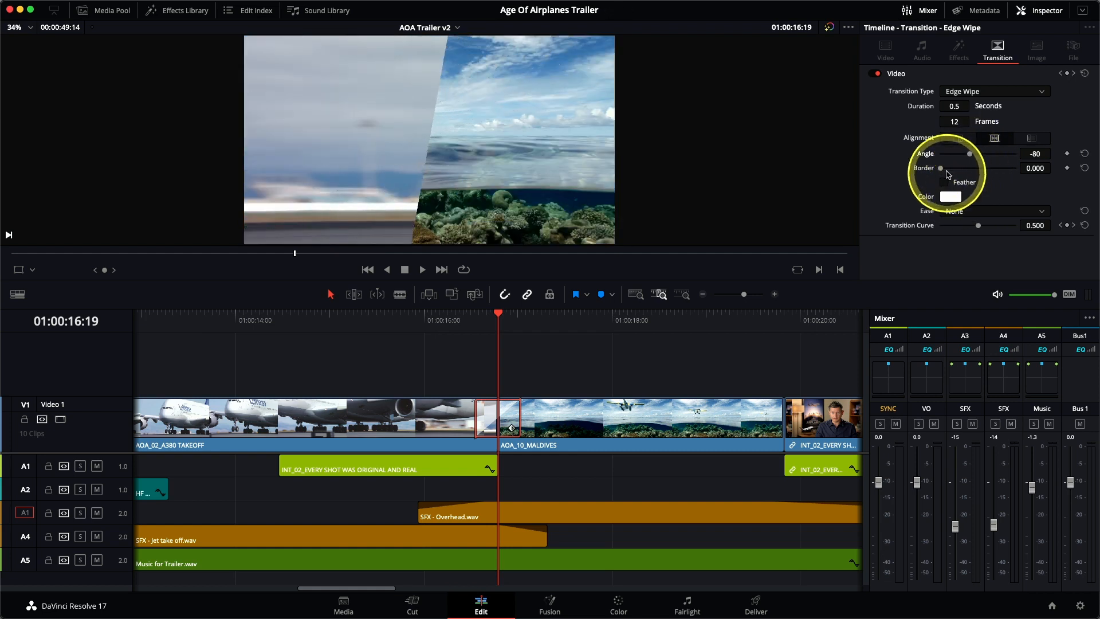
pyautogui.moveTo(942, 171); pyautogui.dragTo(950, 174)
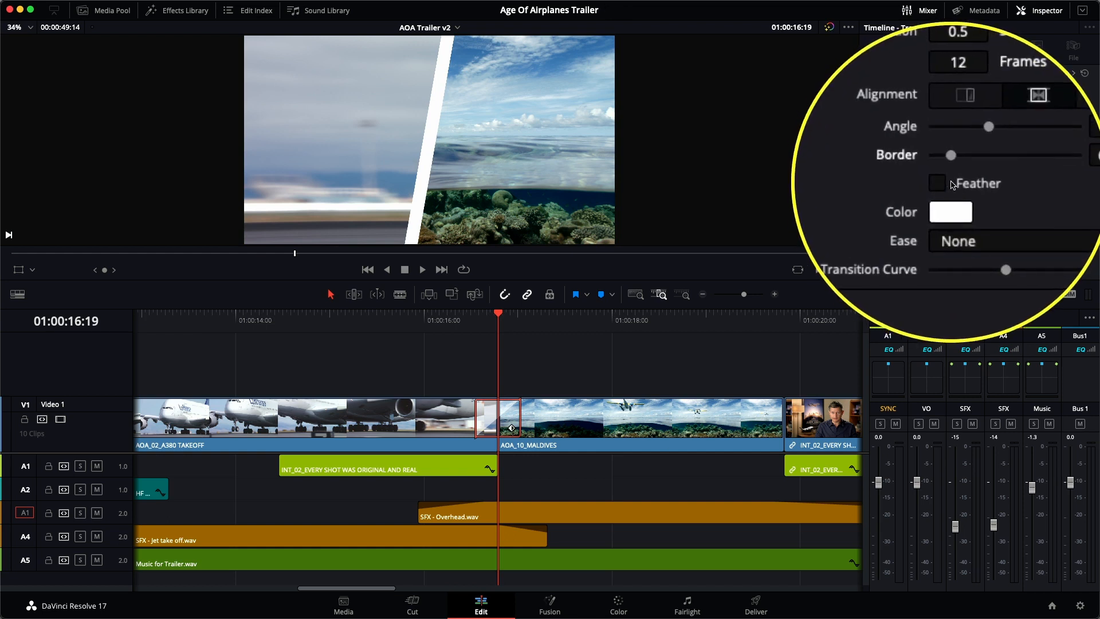
pyautogui.click(945, 182)
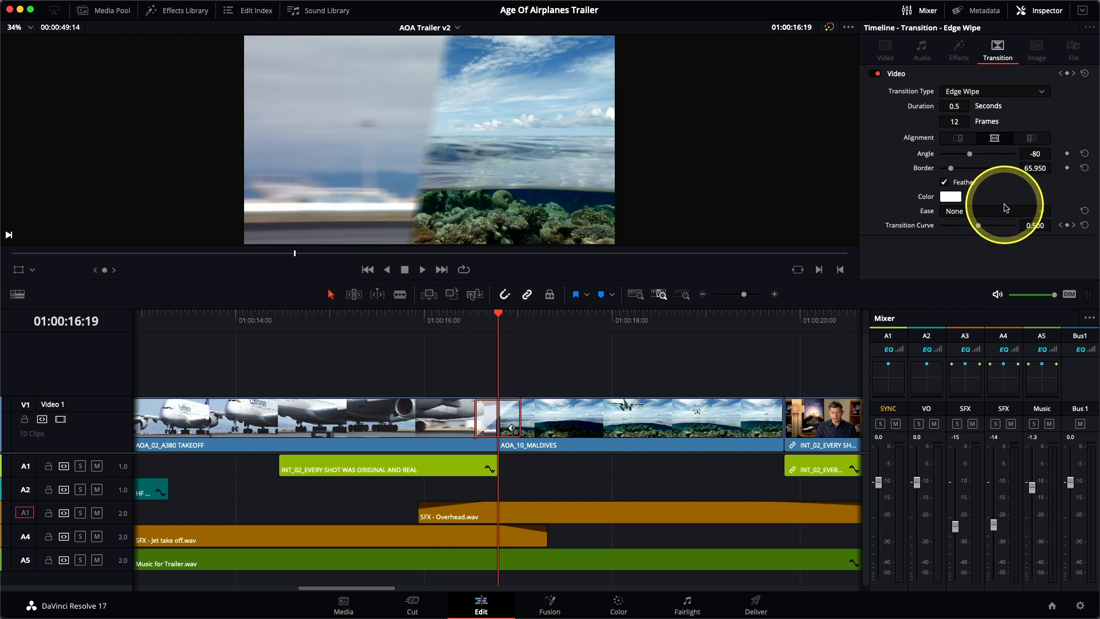
pyautogui.press('/')
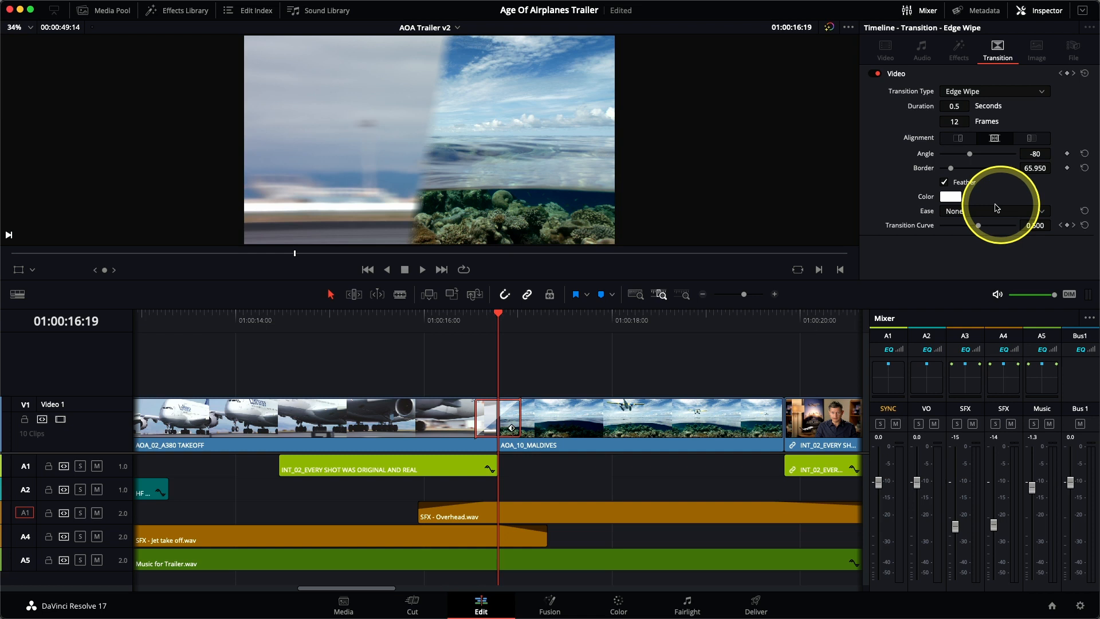
# Place the Simple Underline Lower Third title from the Effects Library on top of the first interview clip at the timeline's start
pyautogui.click(193, 12)
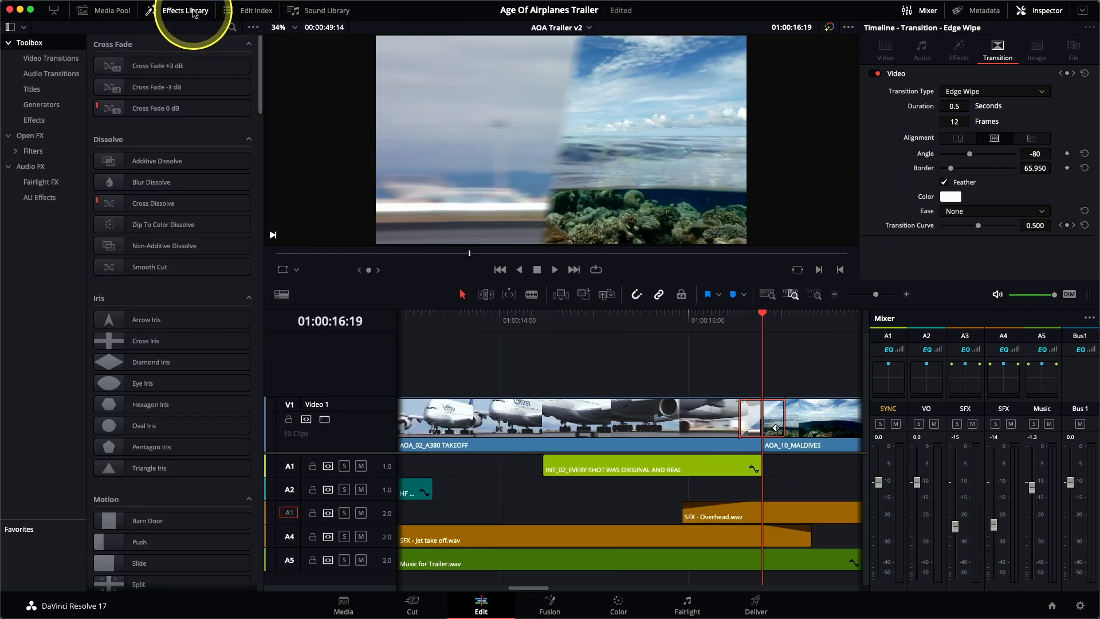
pyautogui.click(59, 66)
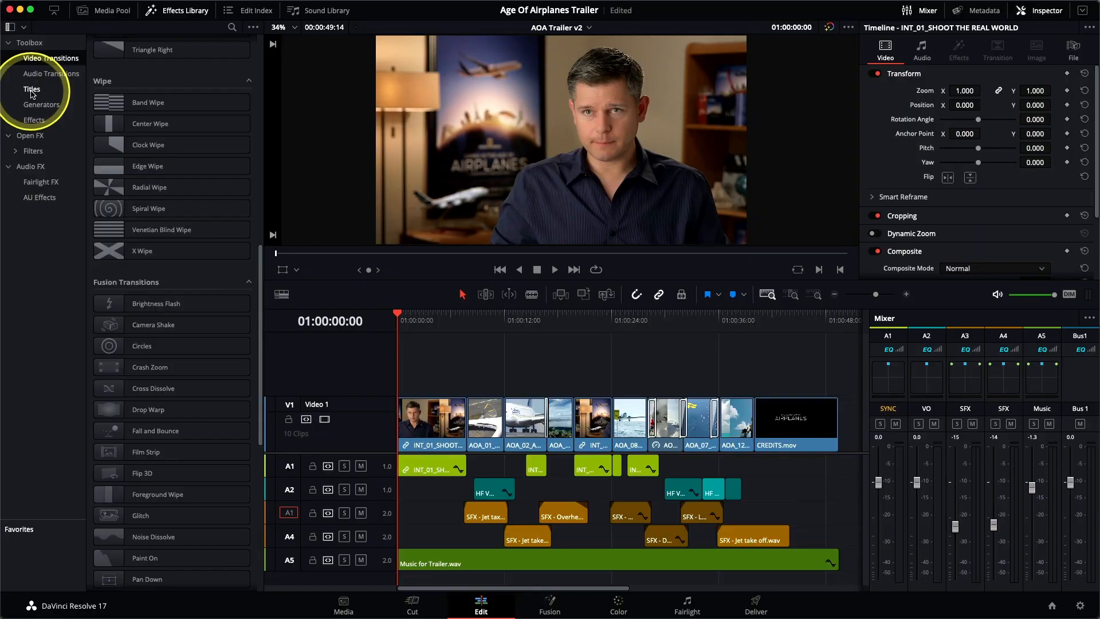
pyautogui.click(32, 92)
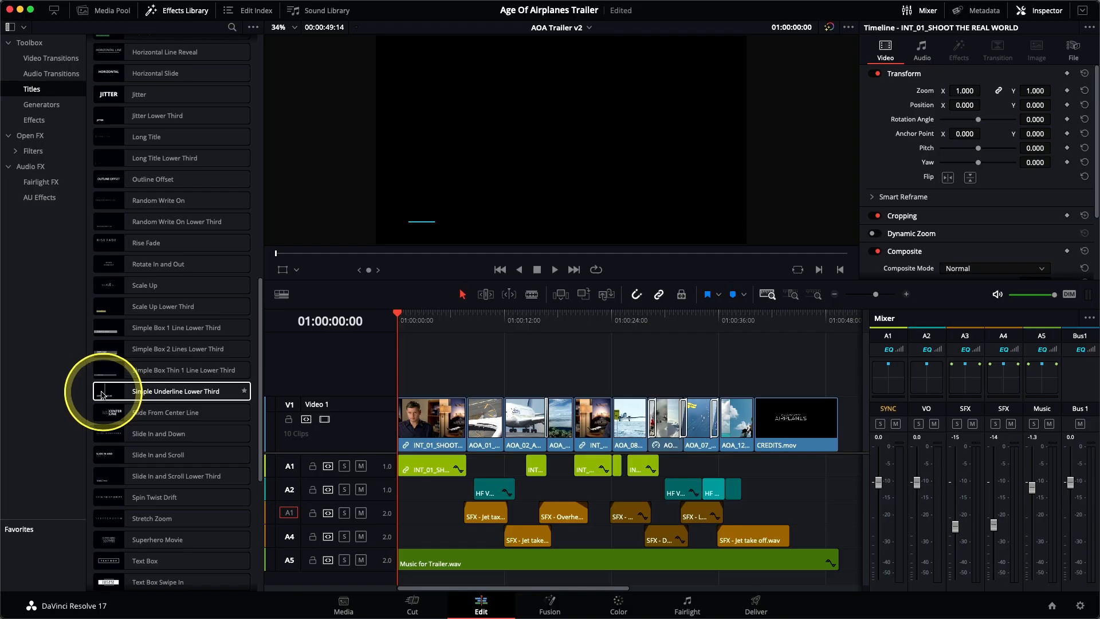
pyautogui.click(164, 394)
pyautogui.moveTo(165, 394); pyautogui.dragTo(837, 104)
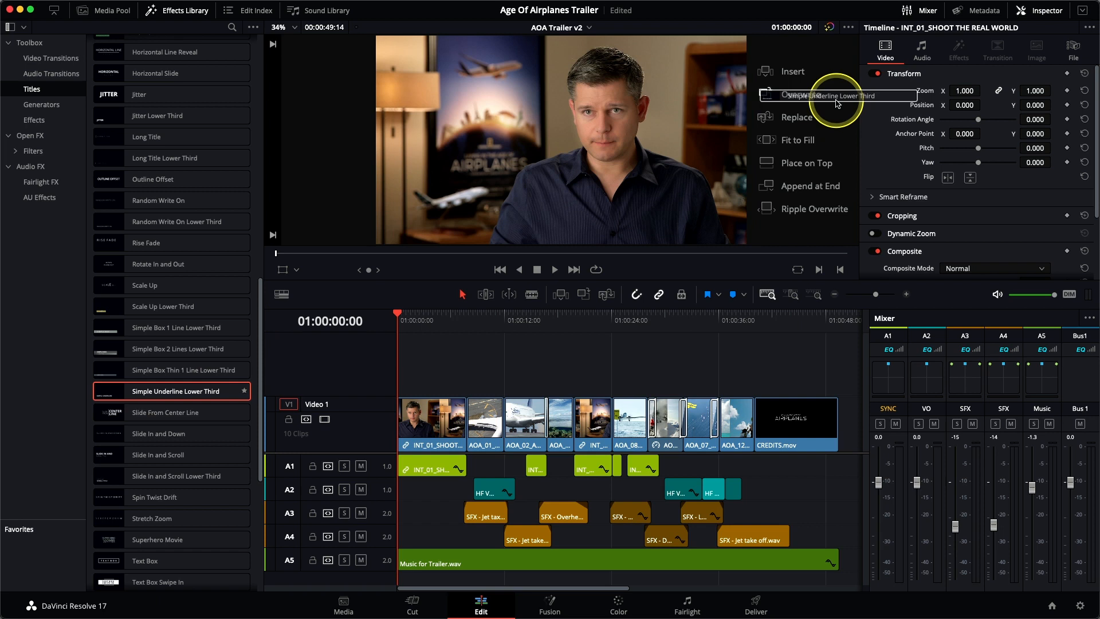
pyautogui.moveTo(836, 106); pyautogui.dragTo(838, 169)
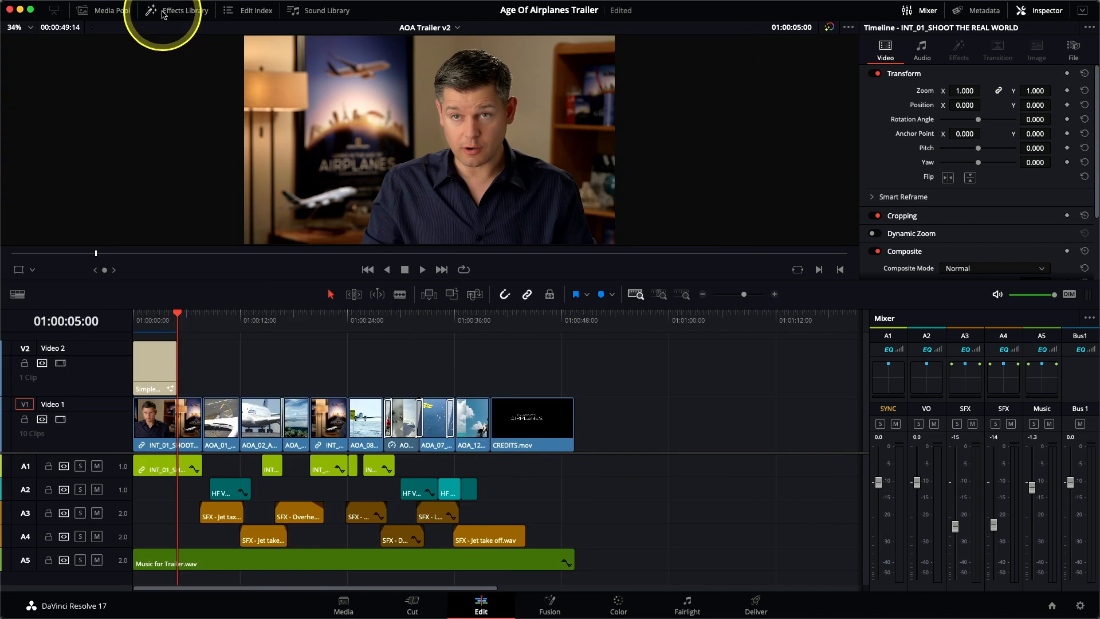
# Extend the lower-third title to the end of the first interview clip and replace its sample text with the speaker's full name
pyautogui.click(180, 316)
pyautogui.click(662, 295)
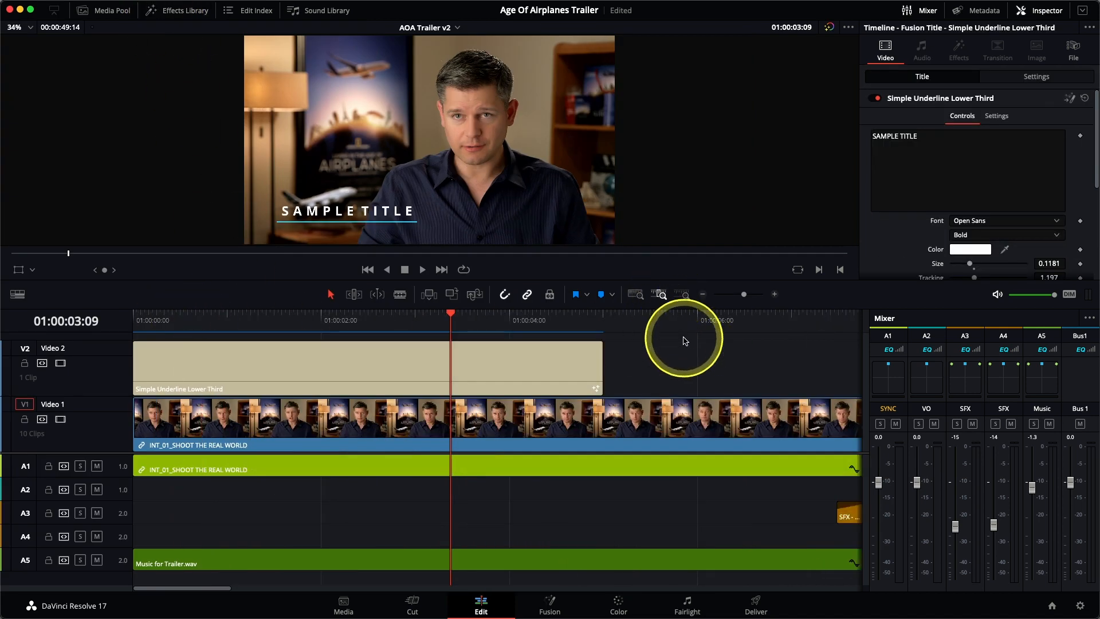
pyautogui.click(705, 304)
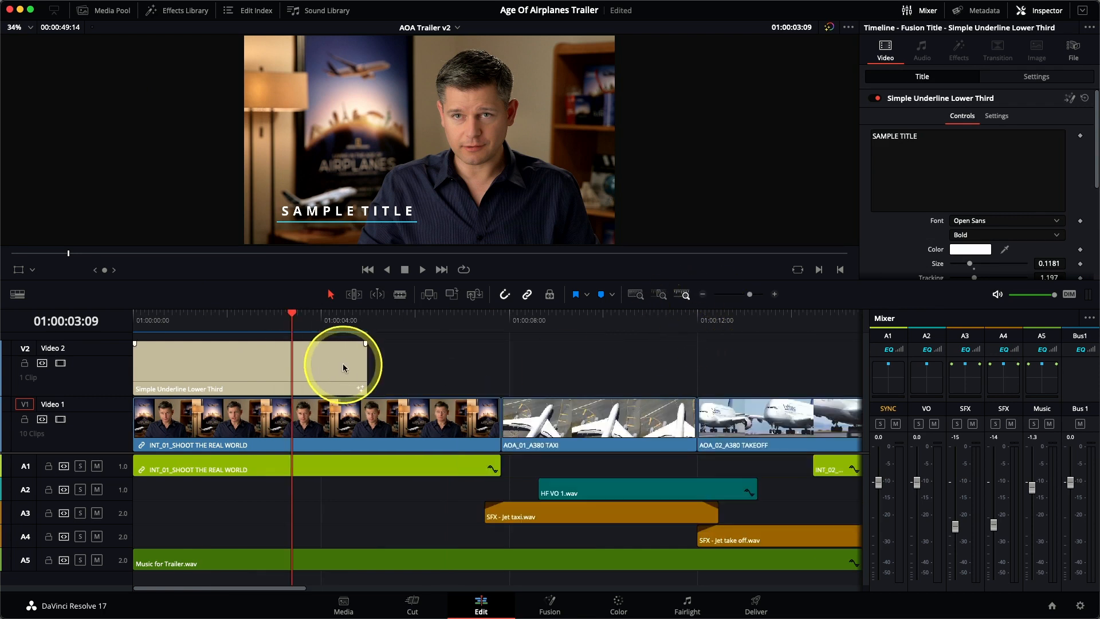
pyautogui.moveTo(365, 364); pyautogui.dragTo(494, 365)
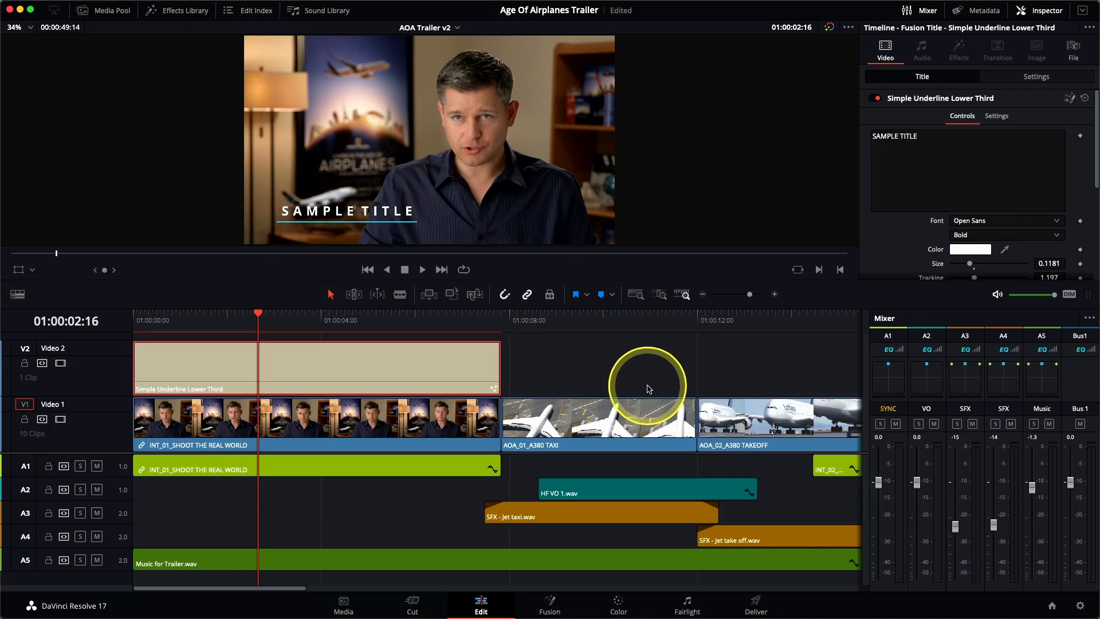
pyautogui.moveTo(928, 136); pyautogui.dragTo(872, 136)
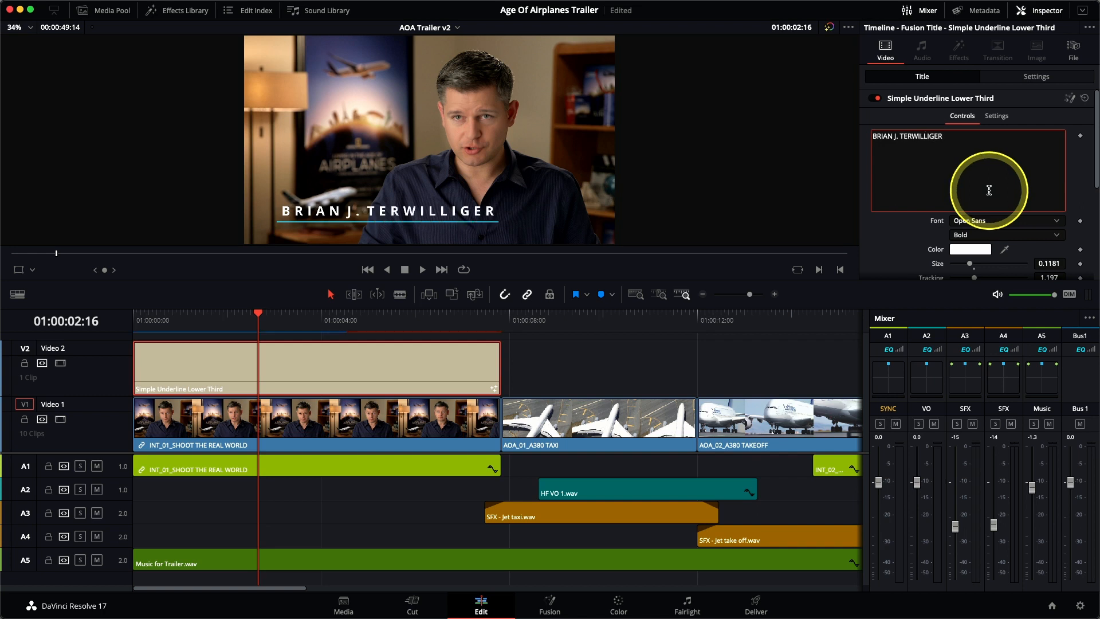
# Preview the lower-third text in other fonts, such as PingFang TC and PT Serif Caption, without applying one
pyautogui.click(974, 222)
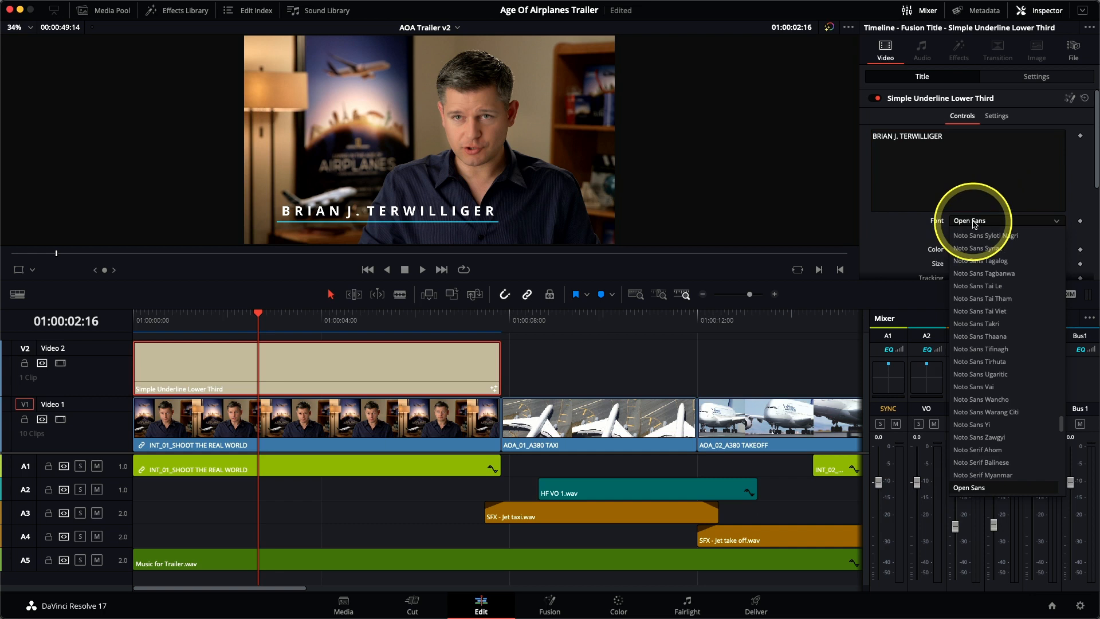
pyautogui.scroll(-1, 989, 487)
pyautogui.scroll(-3, 991, 487)
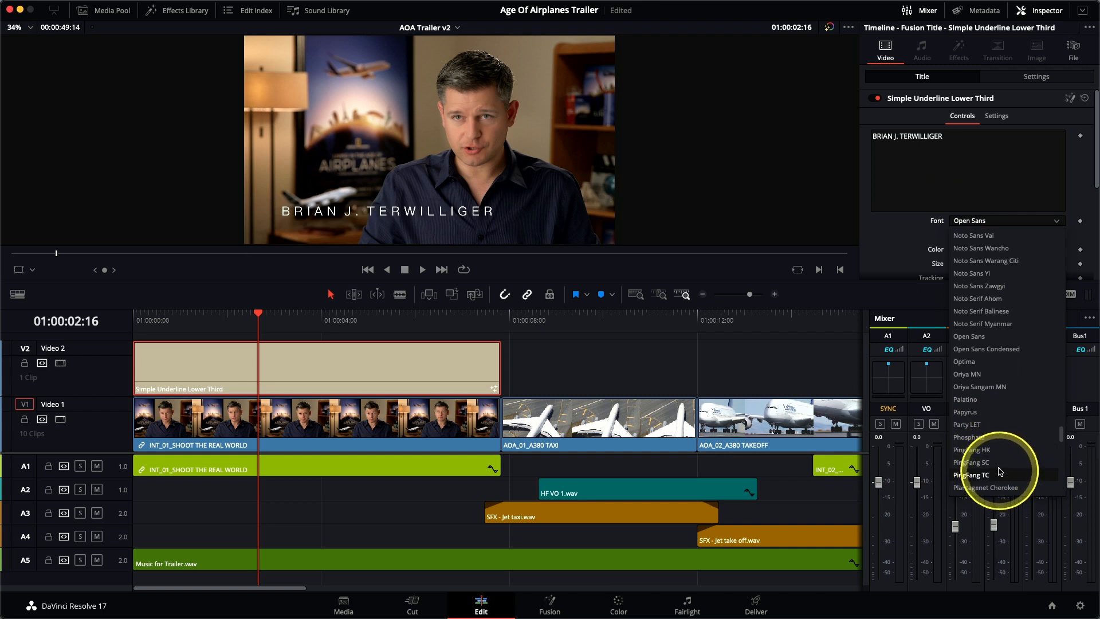
pyautogui.scroll(-3, 991, 452)
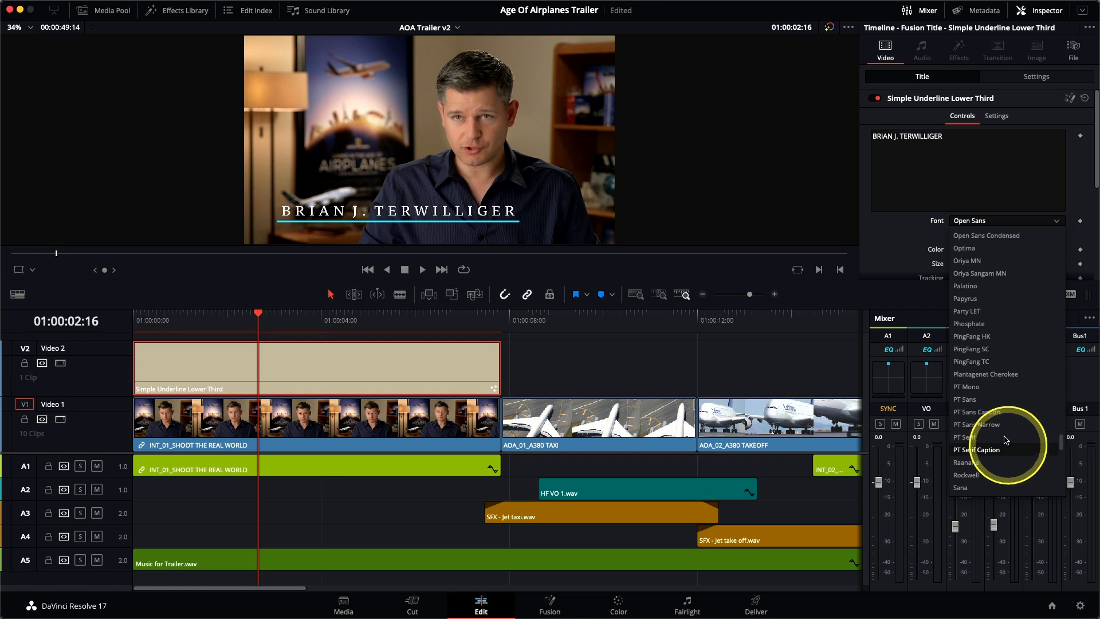
pyautogui.click(902, 253)
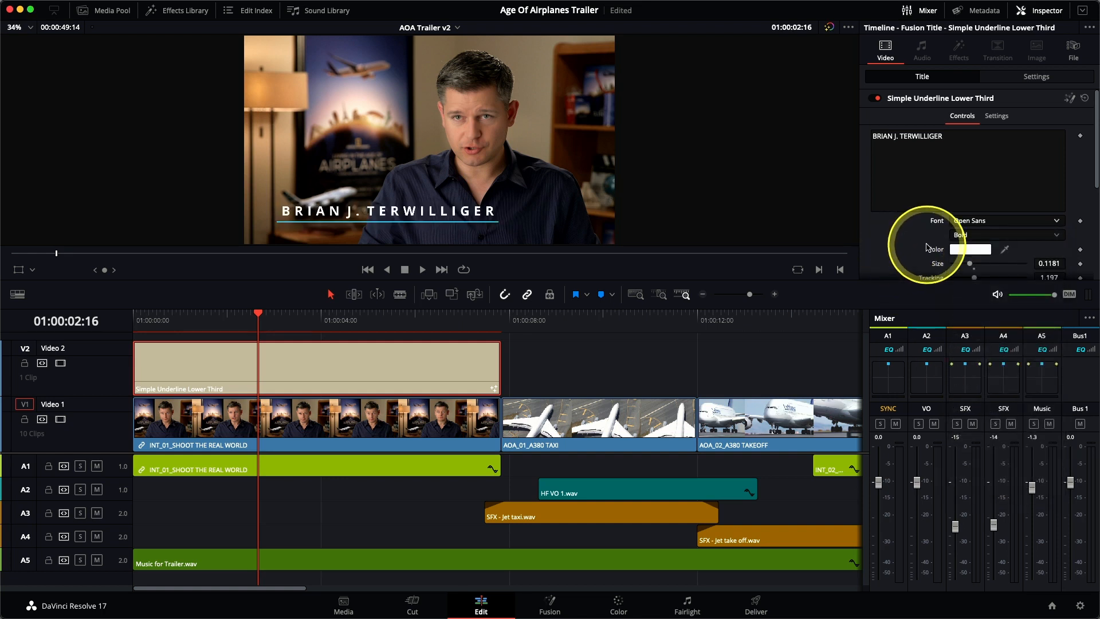
# Set the title text's size to 0.122 and its tracking to 1.0
pyautogui.moveTo(1096, 172); pyautogui.dragTo(1098, 245)
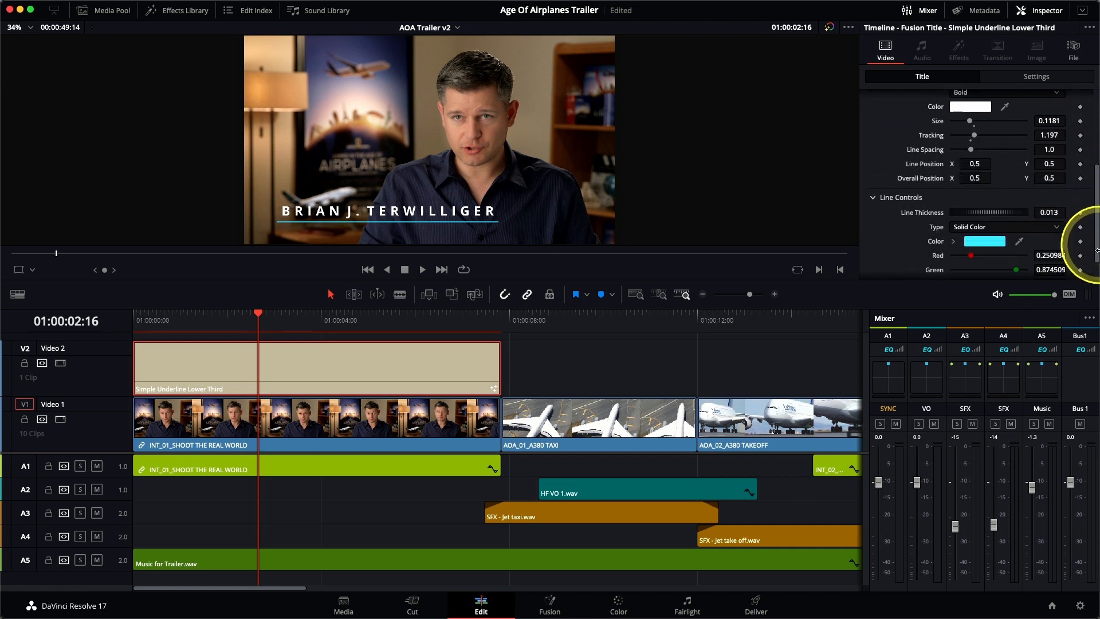
pyautogui.moveTo(969, 122); pyautogui.dragTo(972, 138)
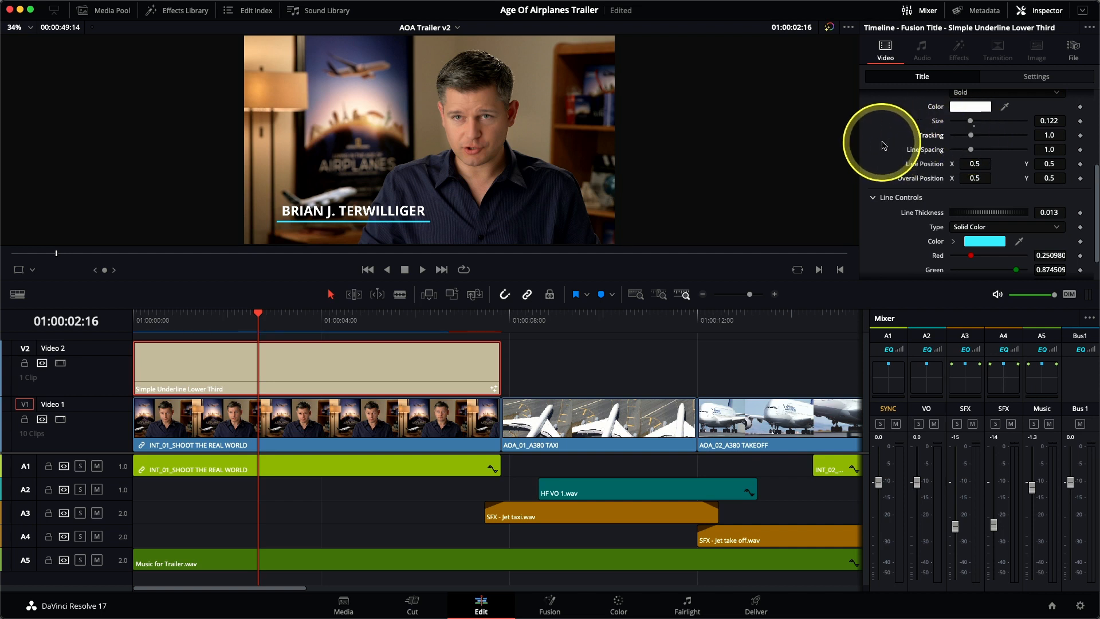
# Try an underline thickness of 0.035, restore it to 0.013, and change the line's solid color to yellow
pyautogui.scroll(-2, 884, 146)
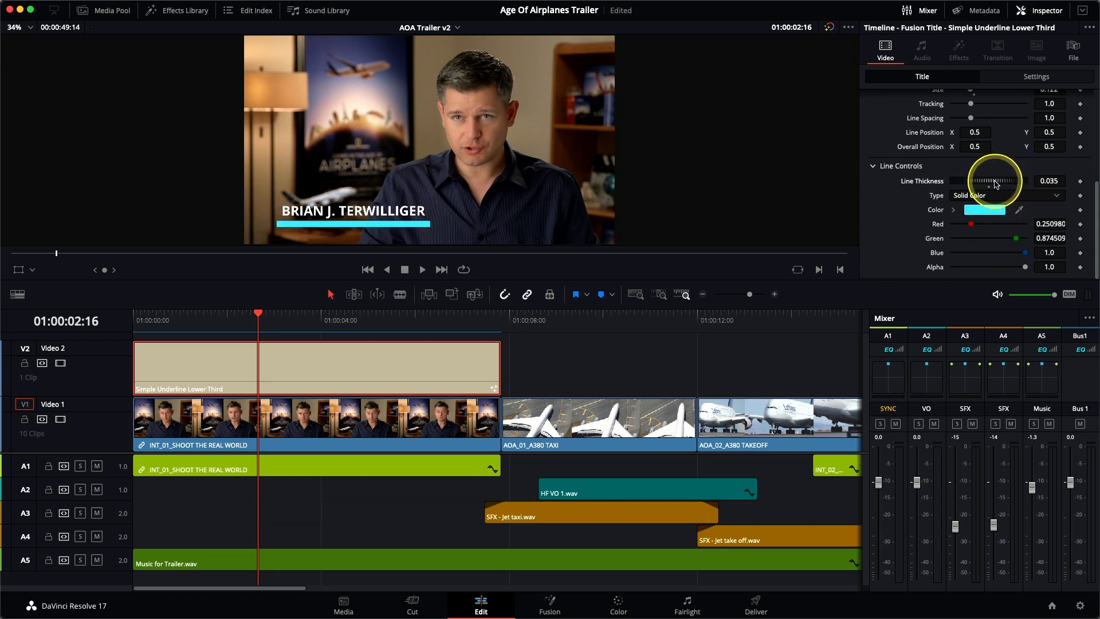
pyautogui.moveTo(994, 185); pyautogui.dragTo(994, 184)
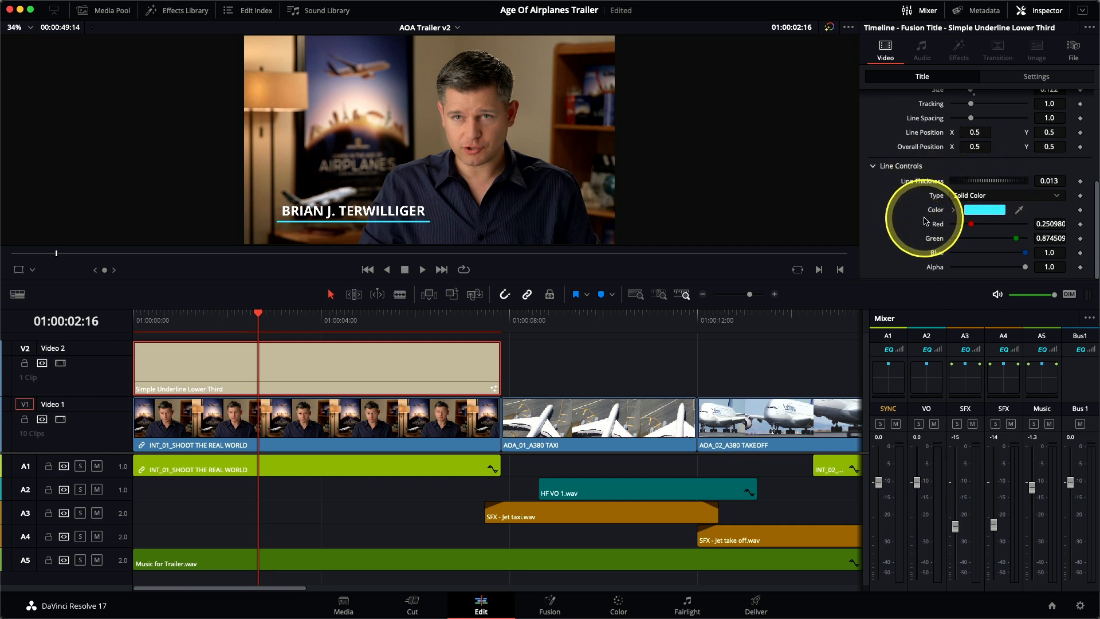
pyautogui.moveTo(971, 224); pyautogui.dragTo(952, 255)
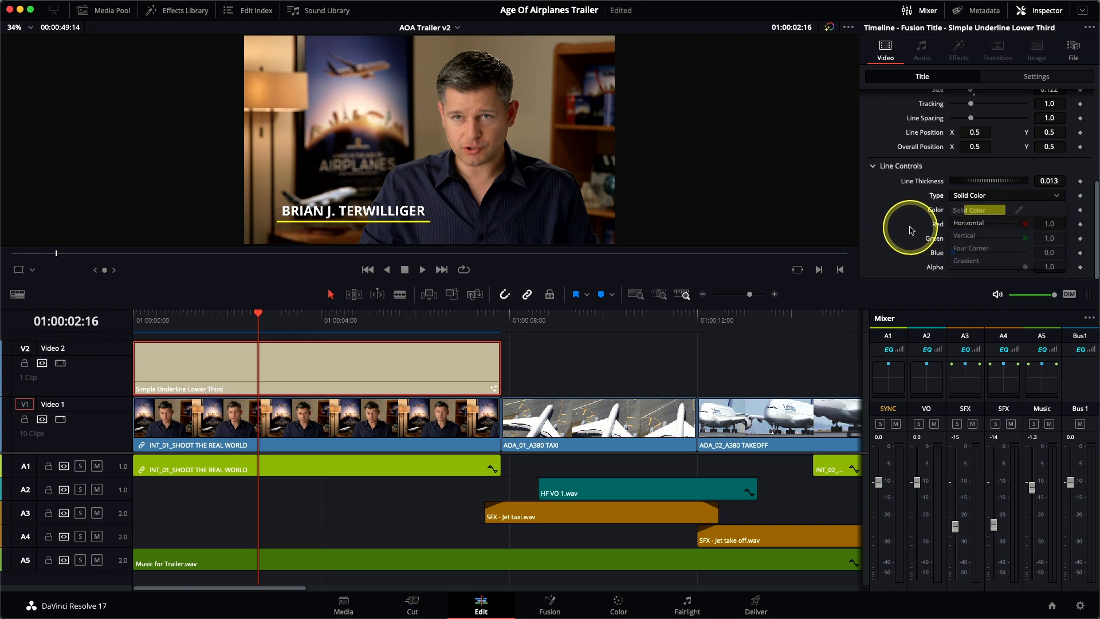
# Make the underline a horizontal gradient from yellow to orange, with the right color at red 1.0, green 0.488 and blue 0.0
pyautogui.click(982, 197)
pyautogui.click(982, 197)
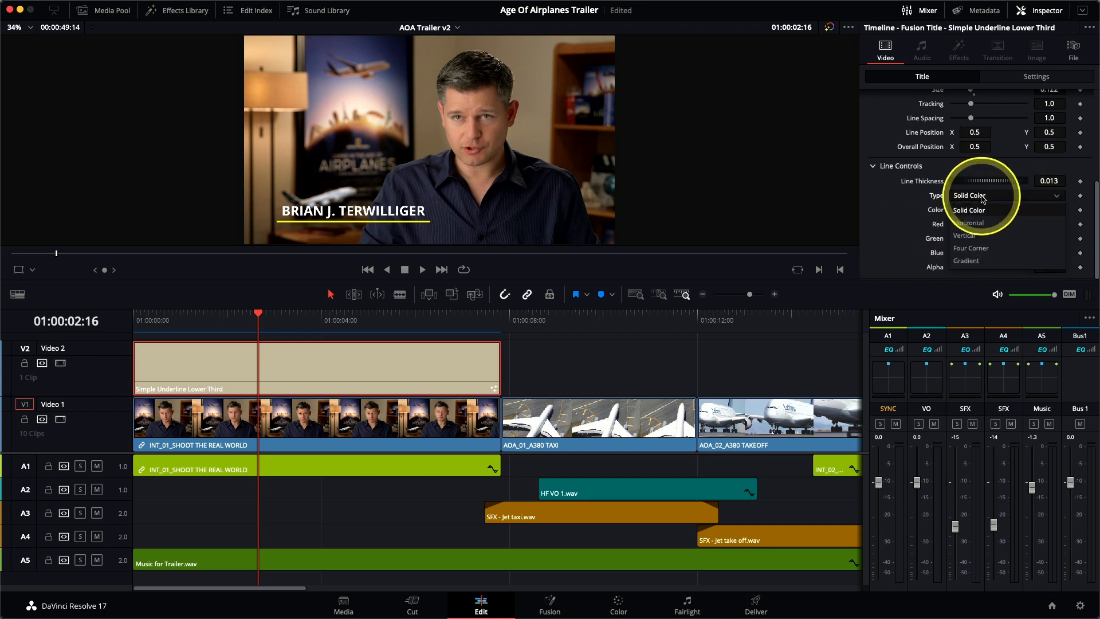
pyautogui.click(984, 224)
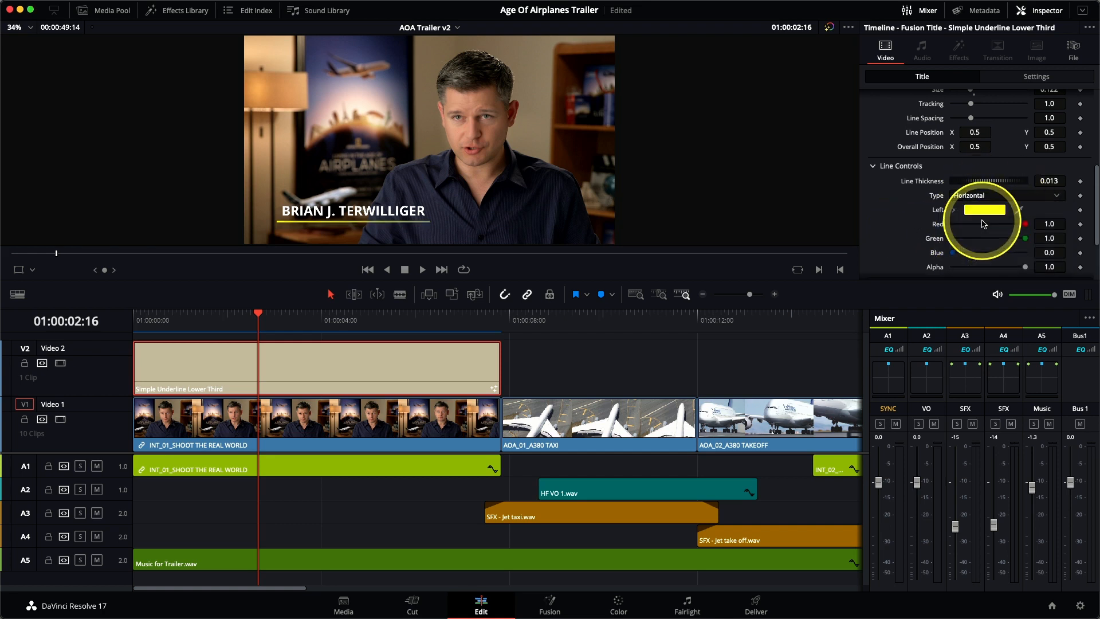
pyautogui.scroll(-3, 903, 217)
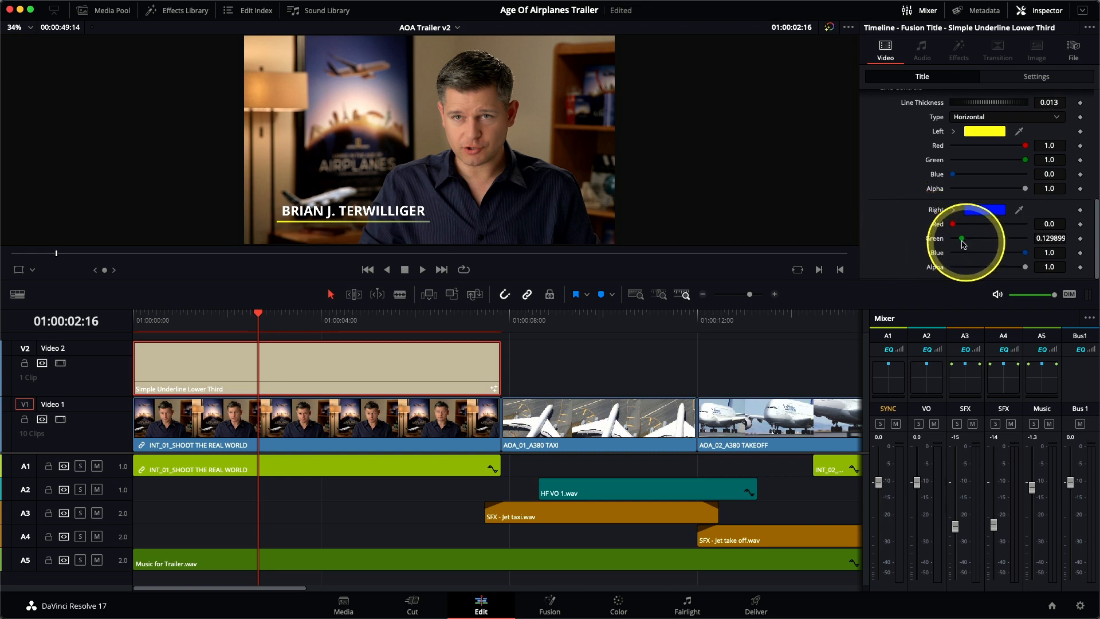
pyautogui.moveTo(953, 224); pyautogui.dragTo(1027, 224)
pyautogui.moveTo(962, 239); pyautogui.dragTo(991, 242)
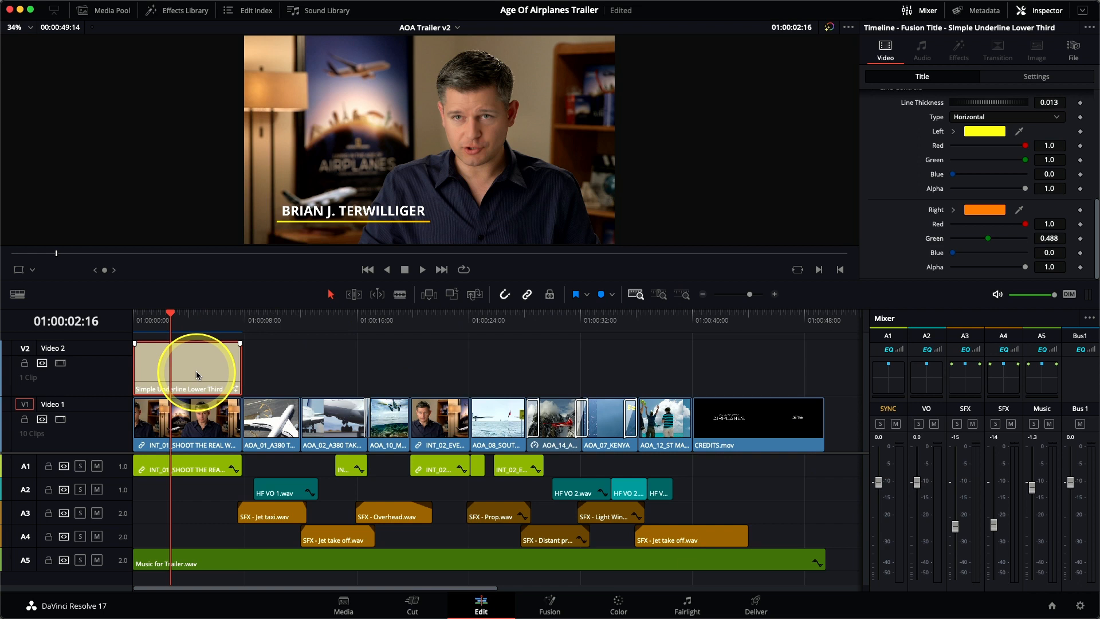
# Copy the styled lower-third title from the first interview clip and paste it at 01:00:17:01, above the AOA_10 clip
pyautogui.click(134, 7)
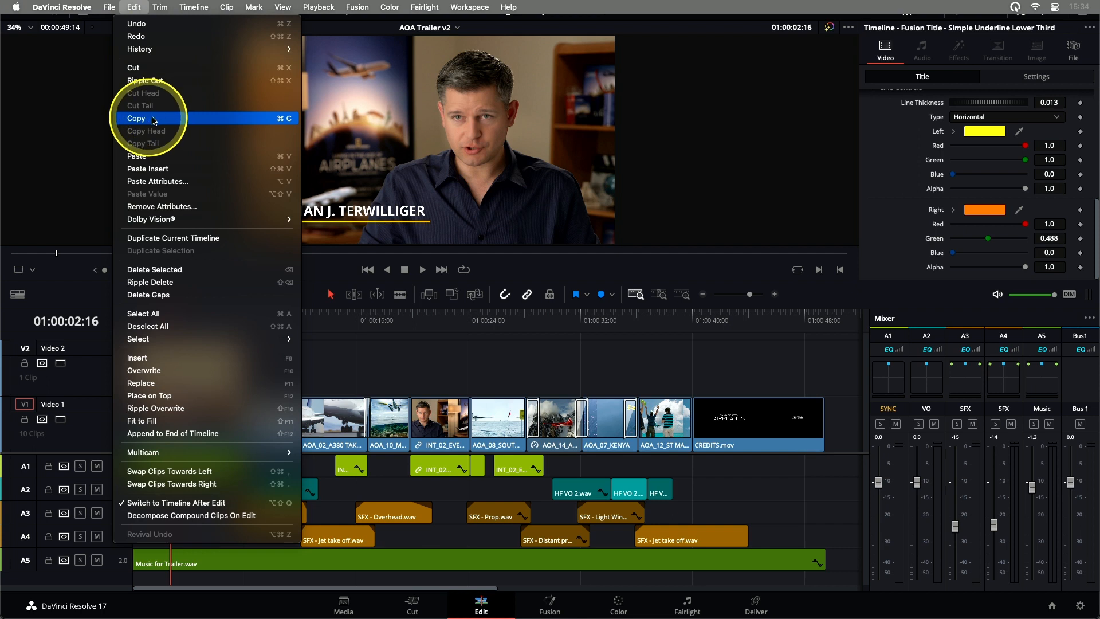
pyautogui.click(281, 120)
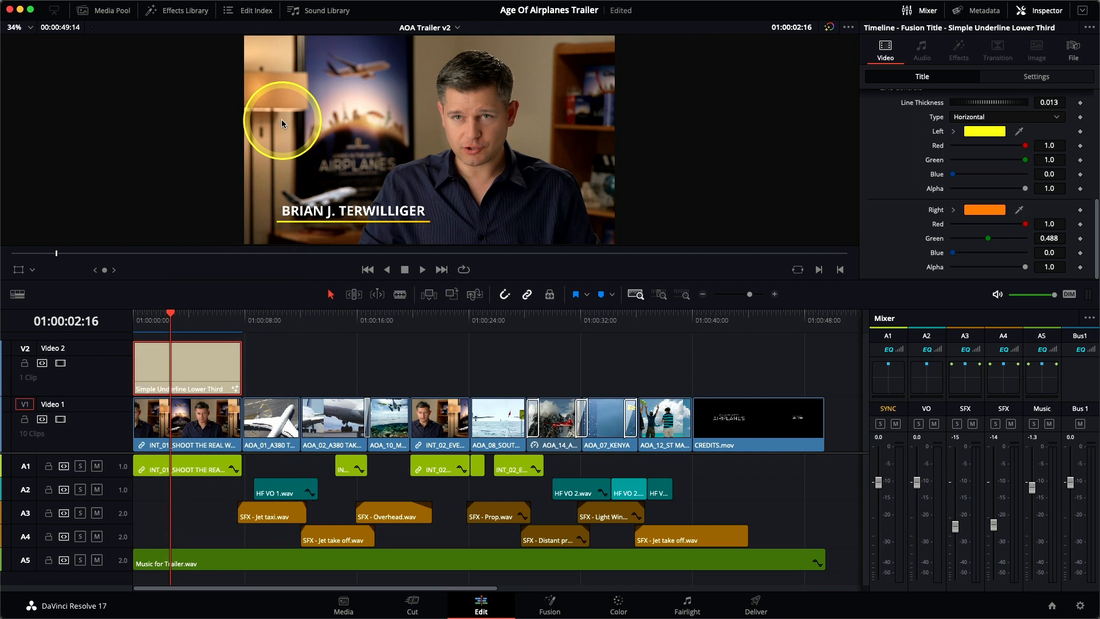
pyautogui.click(365, 320)
pyautogui.press('space')
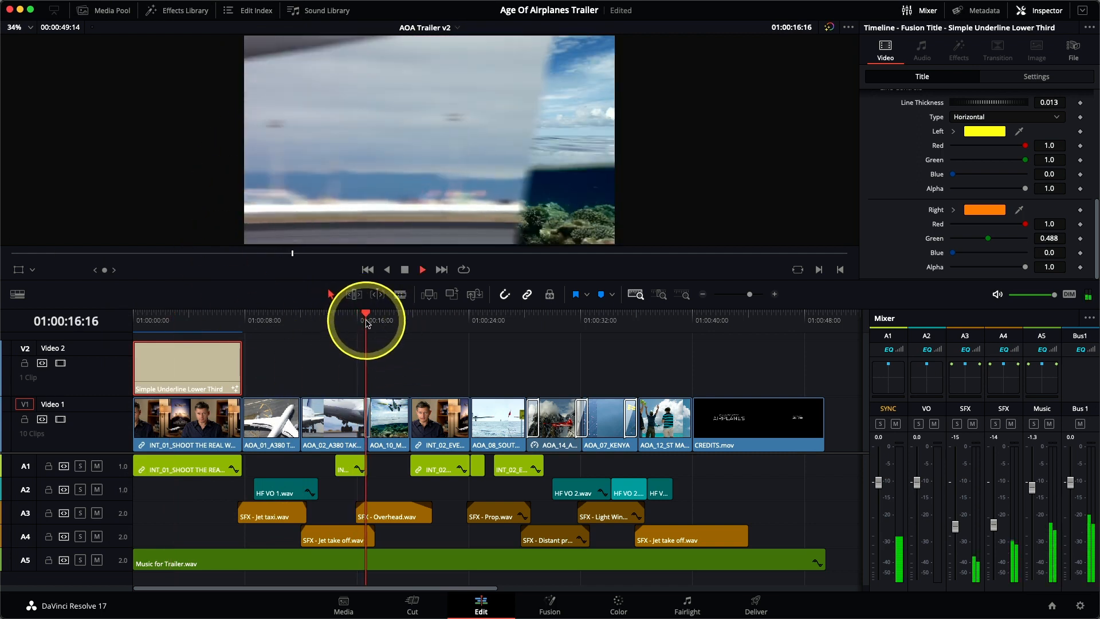
pyautogui.press('Left')
pyautogui.press('Left')
pyautogui.press('Left')
pyautogui.press('Left')
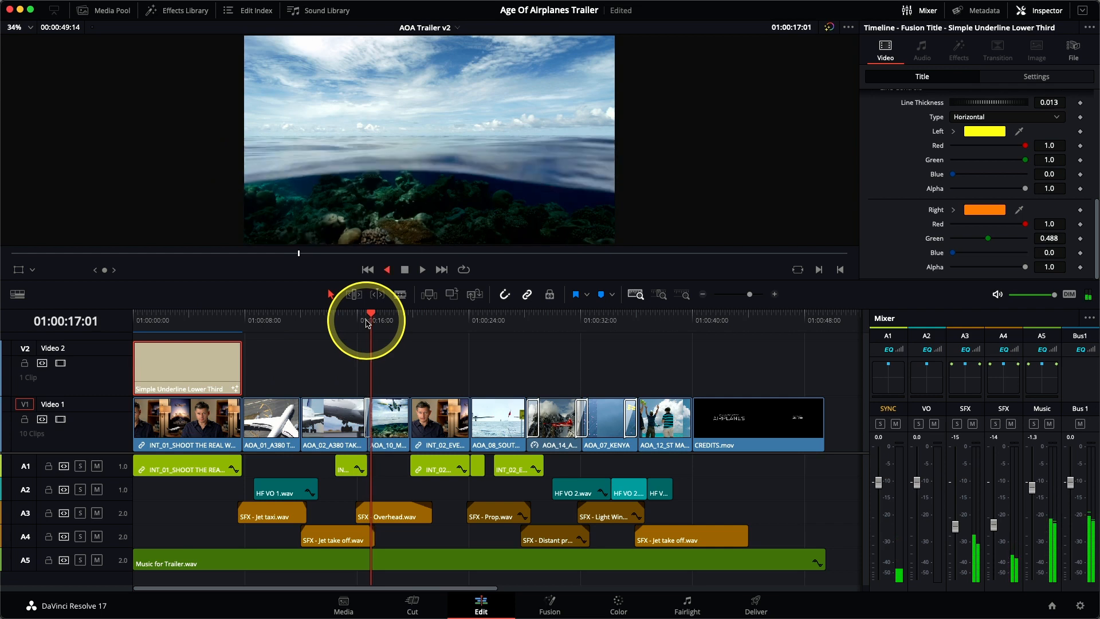
pyautogui.press('Right')
pyautogui.press('Right')
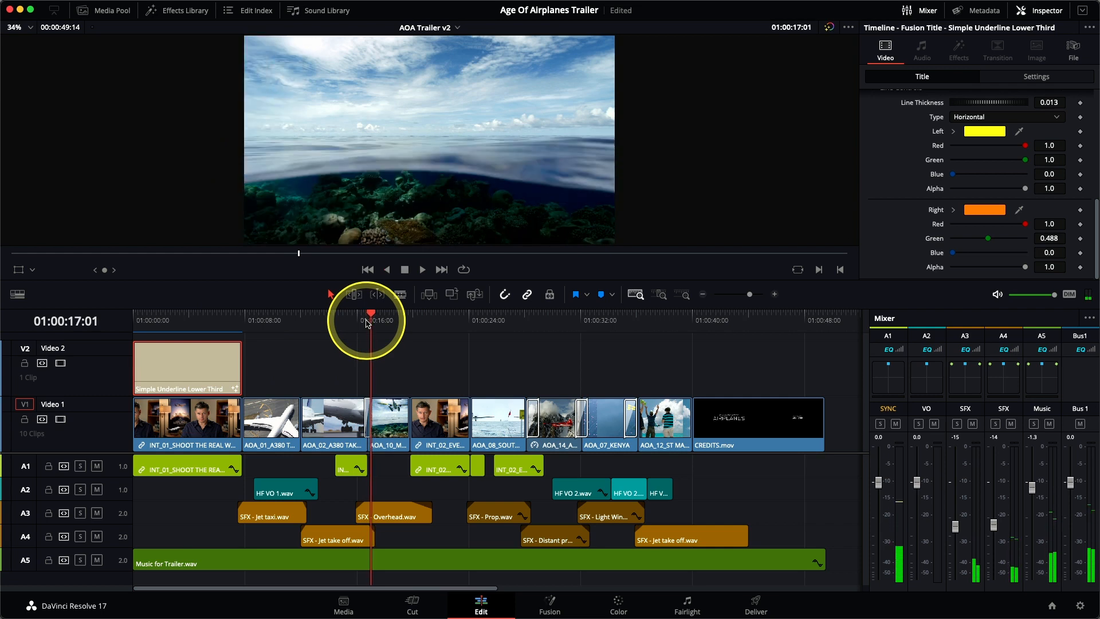
pyautogui.click(133, 6)
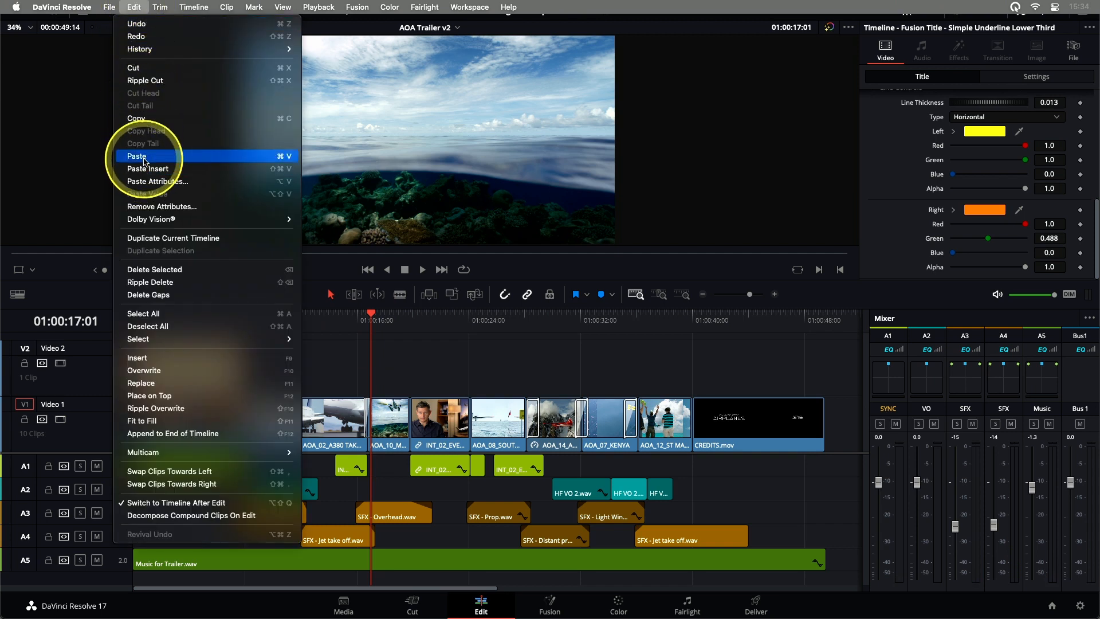
pyautogui.click(289, 163)
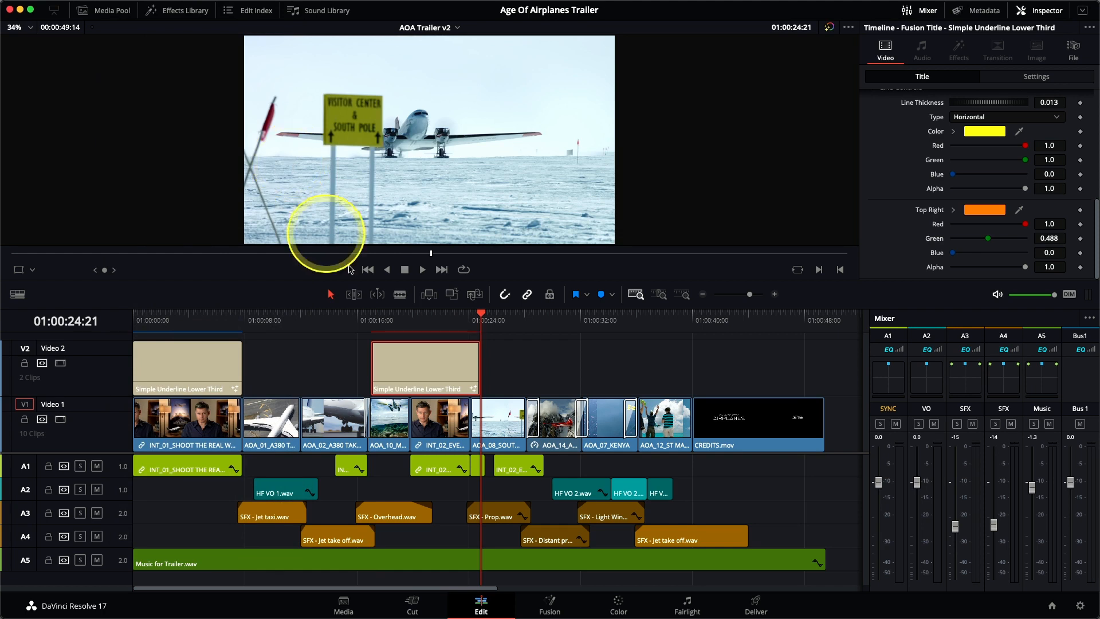
# Trim the pasted title to end with the AOA_10 clip and change its text to MALDIVES
pyautogui.moveTo(478, 376); pyautogui.dragTo(410, 415)
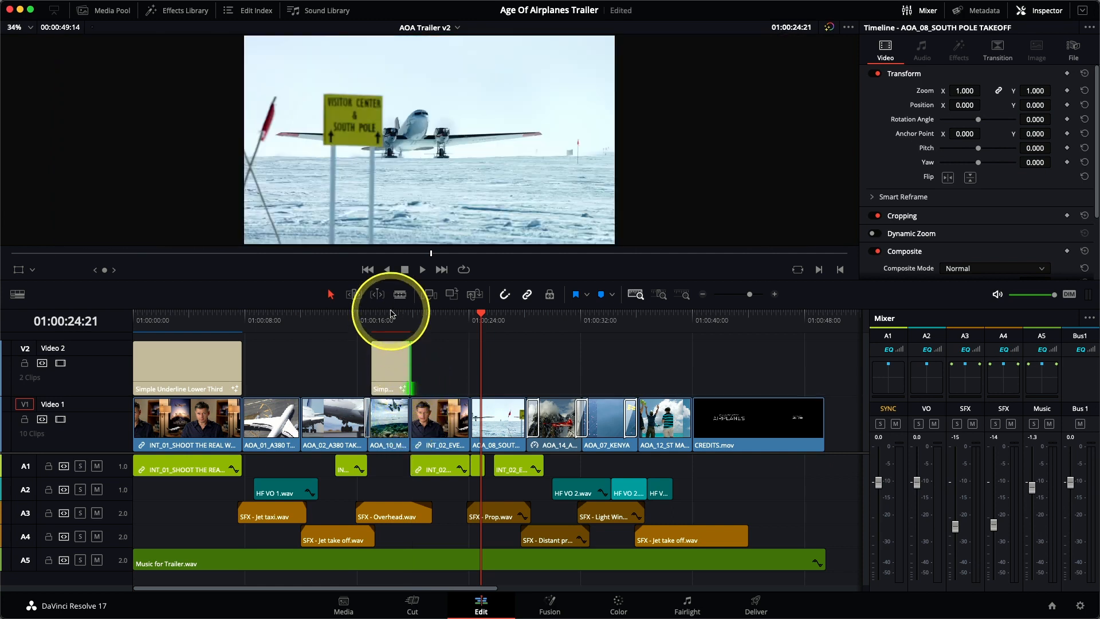
pyautogui.click(390, 314)
pyautogui.click(392, 361)
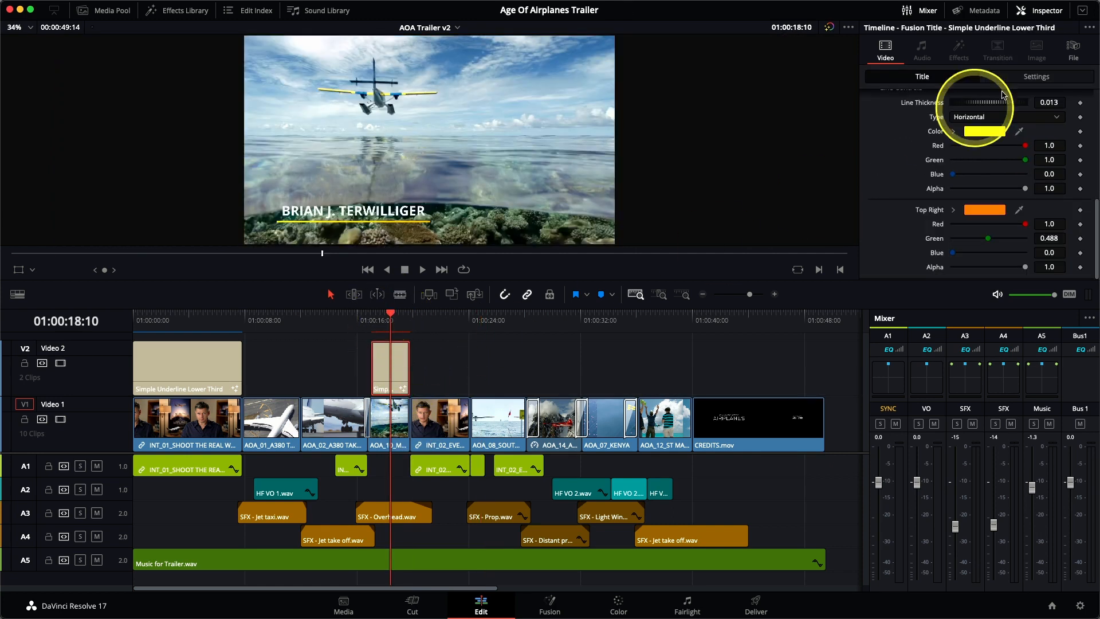
pyautogui.scroll(10, 908, 177)
pyautogui.moveTo(945, 137); pyautogui.dragTo(864, 140)
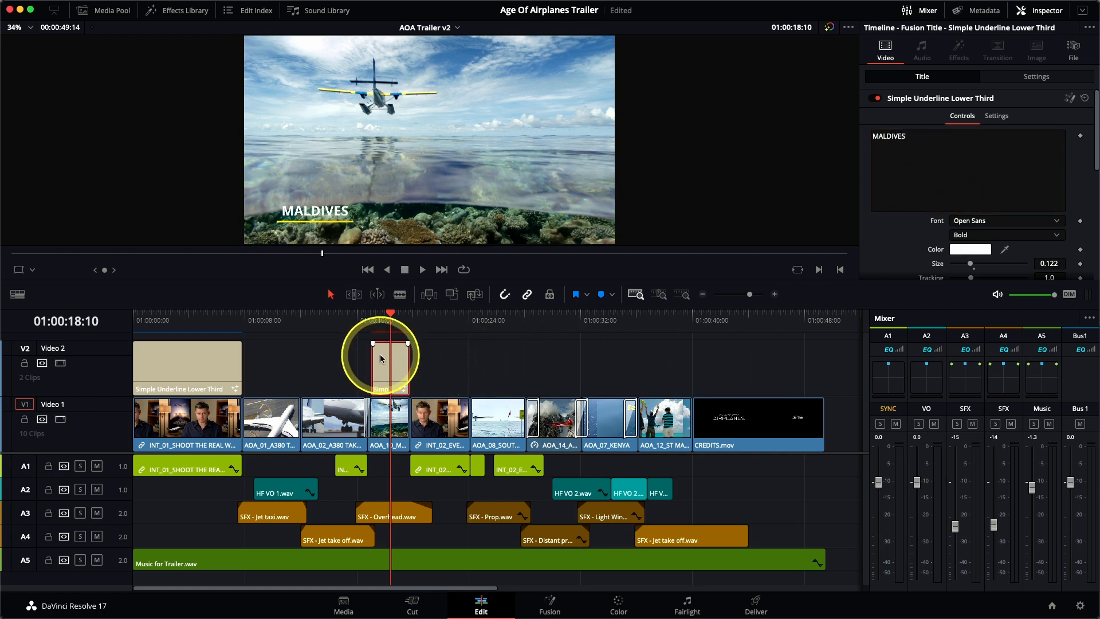
# Paste another copy of the title at the start of the AOA_08 South Pole clip and extend it to that clip's end
pyautogui.moveTo(475, 317); pyautogui.dragTo(473, 325)
pyautogui.hotkey('ctrl', 'v')
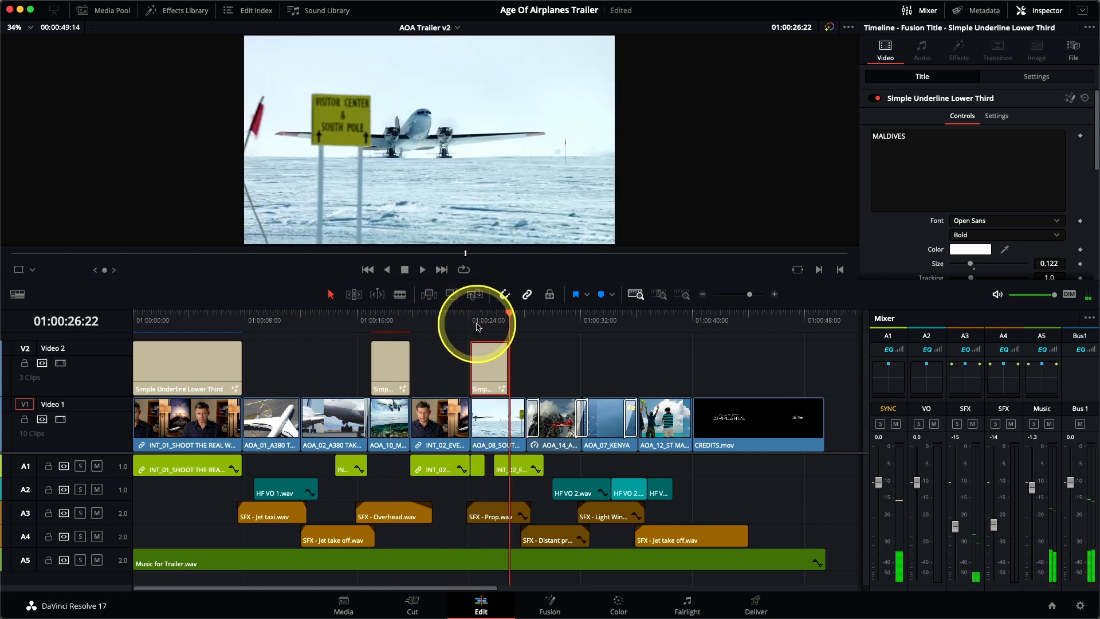
pyautogui.moveTo(508, 367); pyautogui.dragTo(525, 363)
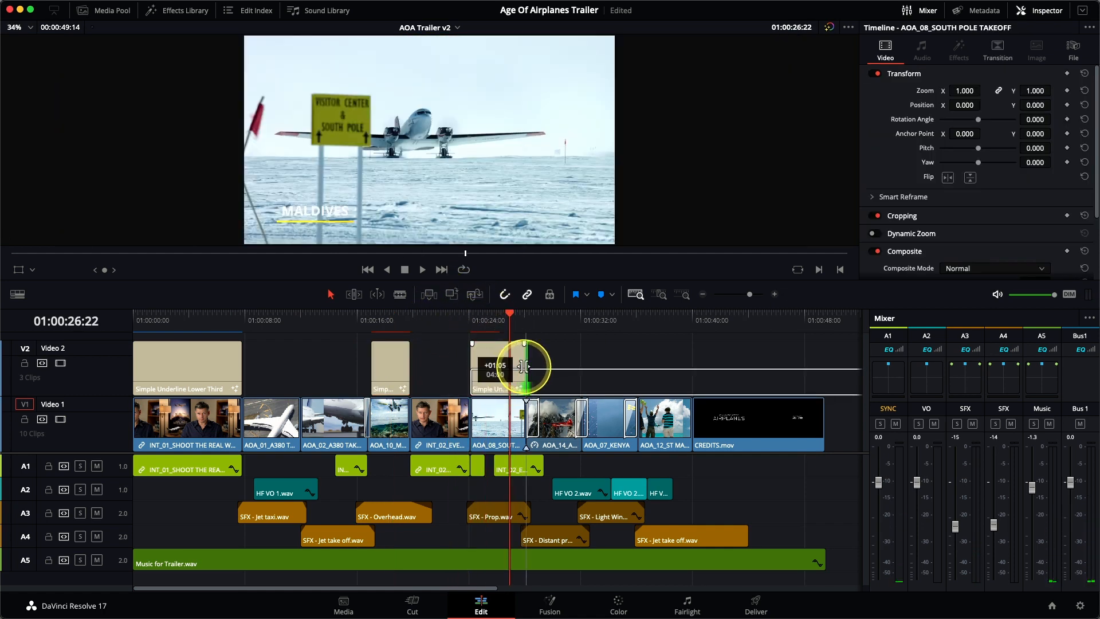
# Change the text of the title above the AOA_08 clip to SOUTH POLE
pyautogui.click(496, 322)
pyautogui.click(496, 352)
pyautogui.click(985, 154)
pyautogui.moveTo(917, 138); pyautogui.dragTo(861, 137)
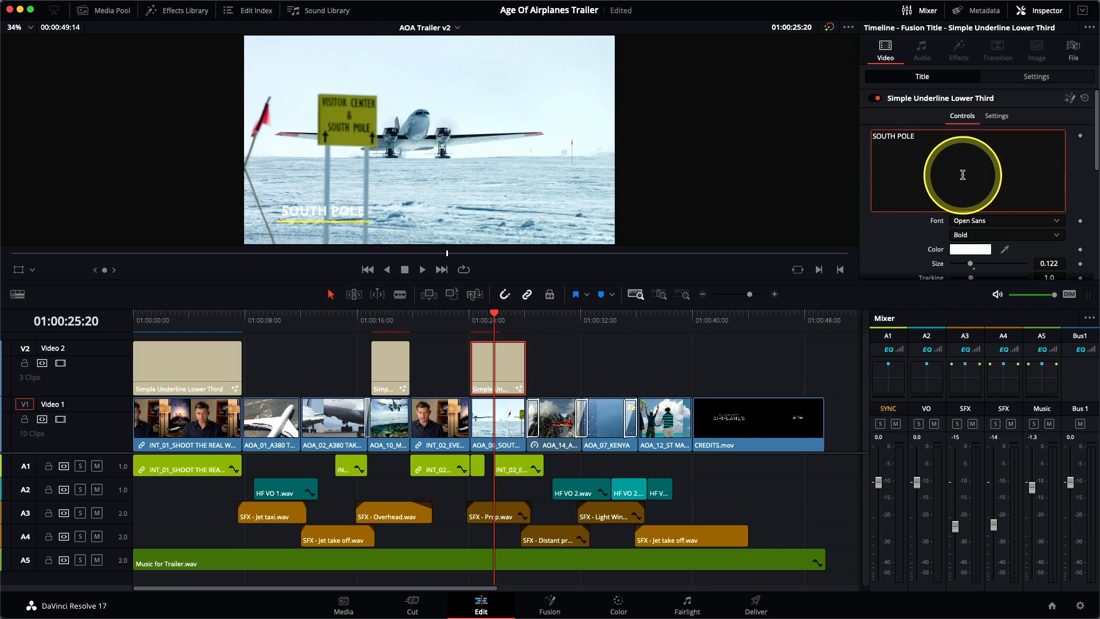
# Paste a title copy just after the start of the AOA_14 mountain clip and extend it to the next transition
pyautogui.click(553, 315)
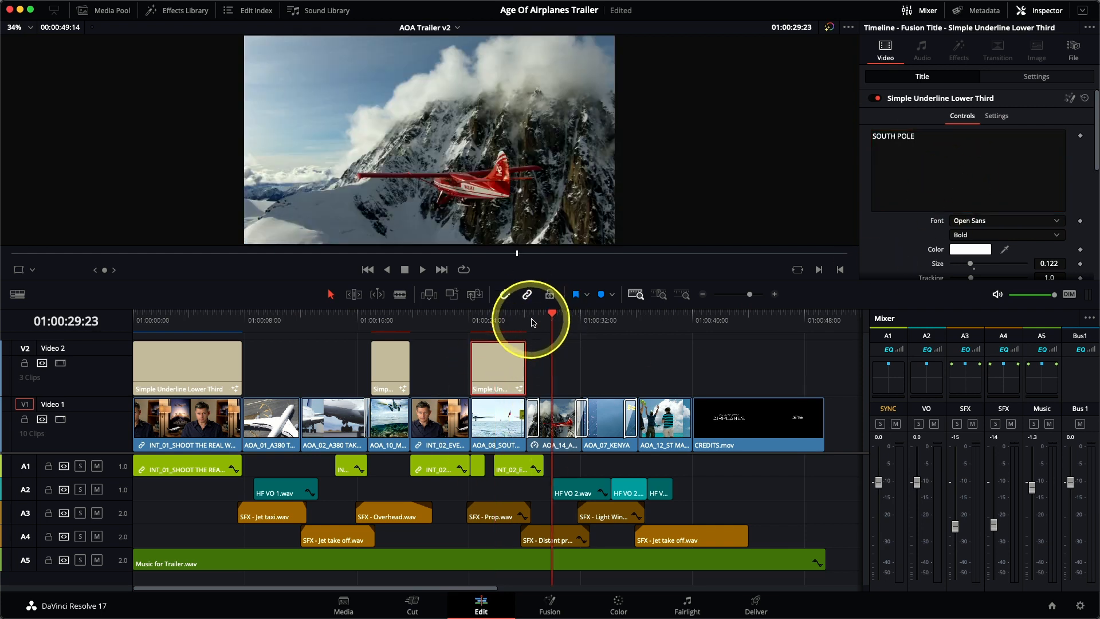
pyautogui.click(532, 322)
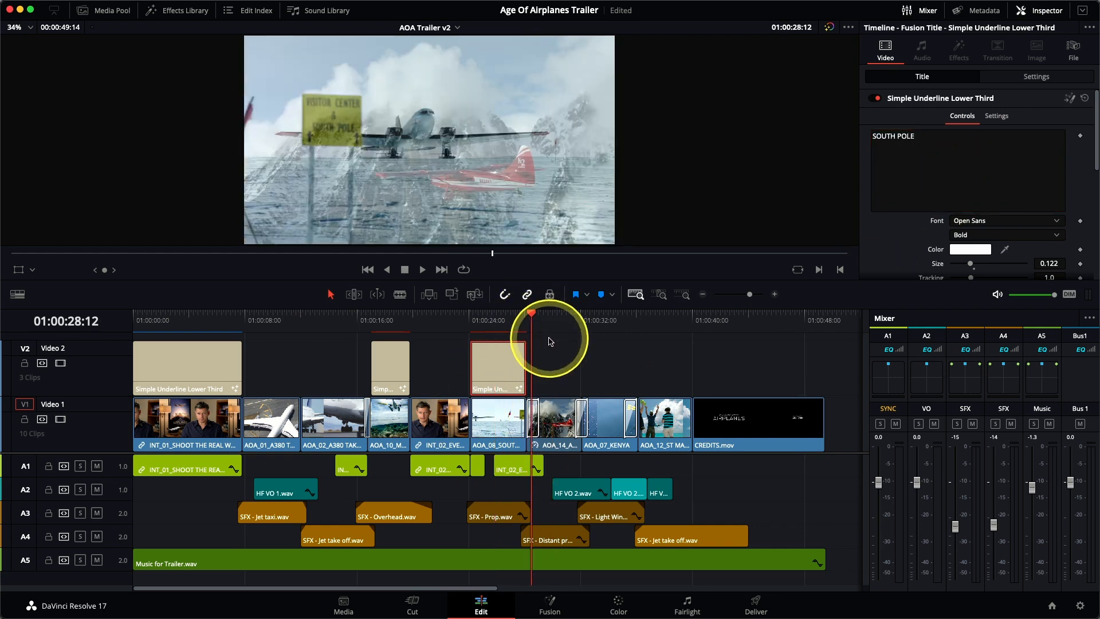
pyautogui.press('super+v')
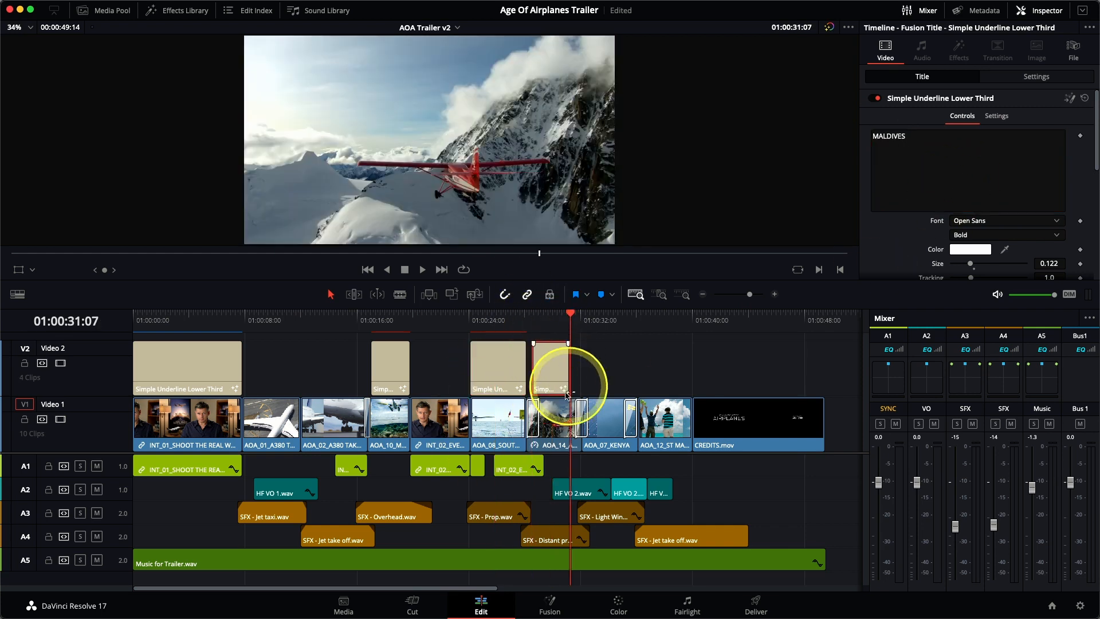
pyautogui.moveTo(570, 369); pyautogui.dragTo(573, 379)
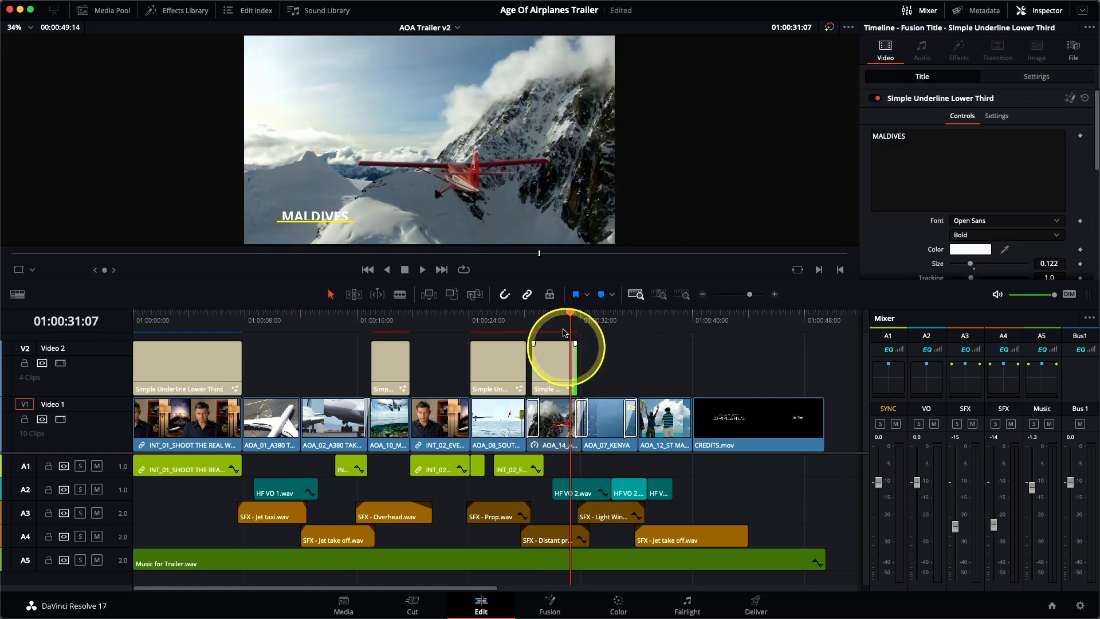
# Change the text of the title above the AOA_14 clip to ALASKA
pyautogui.click(552, 322)
pyautogui.moveTo(913, 140); pyautogui.dragTo(873, 136)
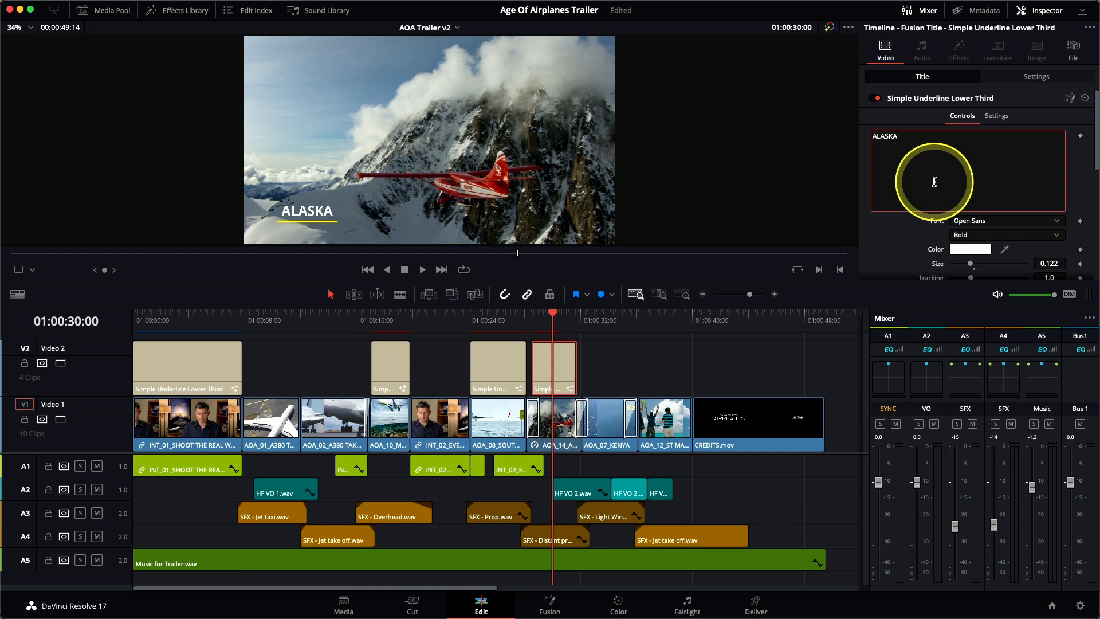
pyautogui.write('ALASKA')
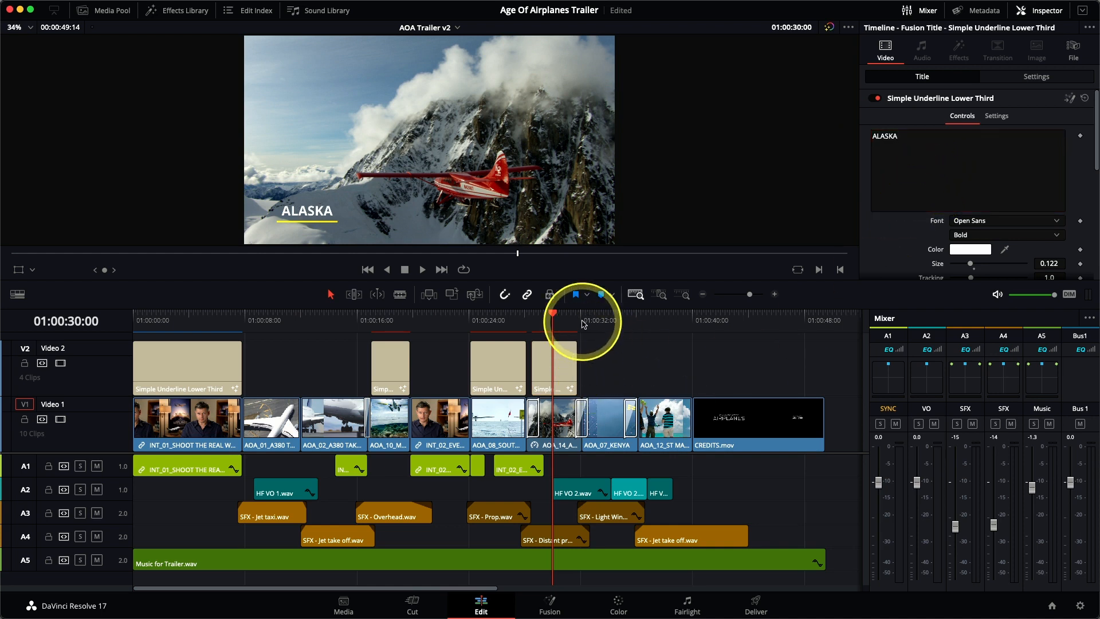
# Paste a title copy above the AOA_07_KENYA clip and change its text to KENYA
pyautogui.click(583, 320)
pyautogui.press('super+v')
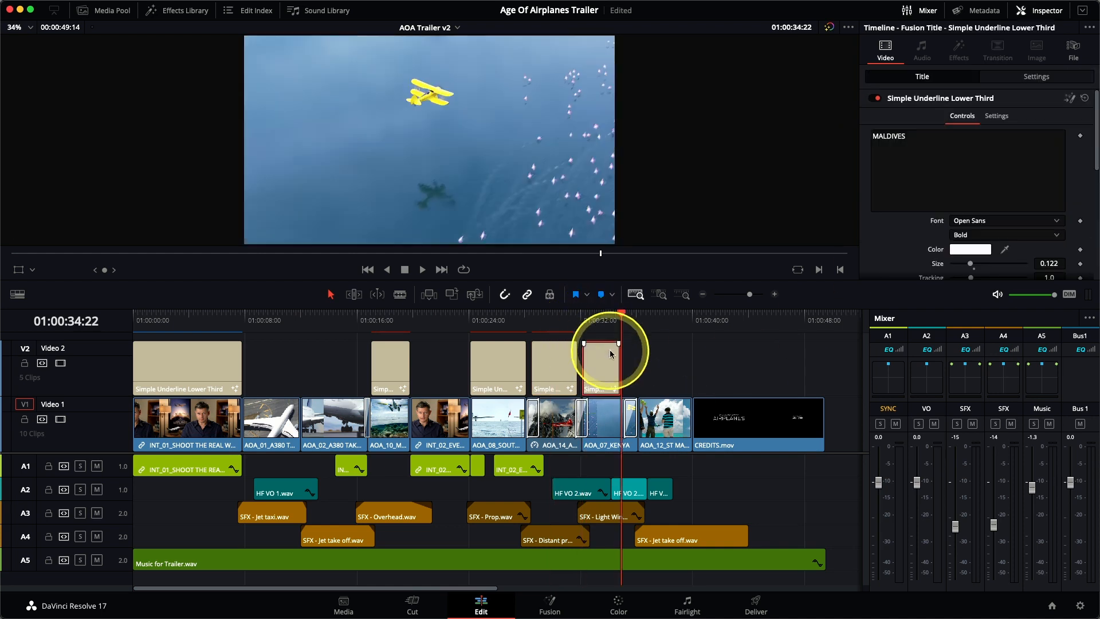
pyautogui.click(590, 320)
pyautogui.moveTo(925, 132); pyautogui.dragTo(853, 131)
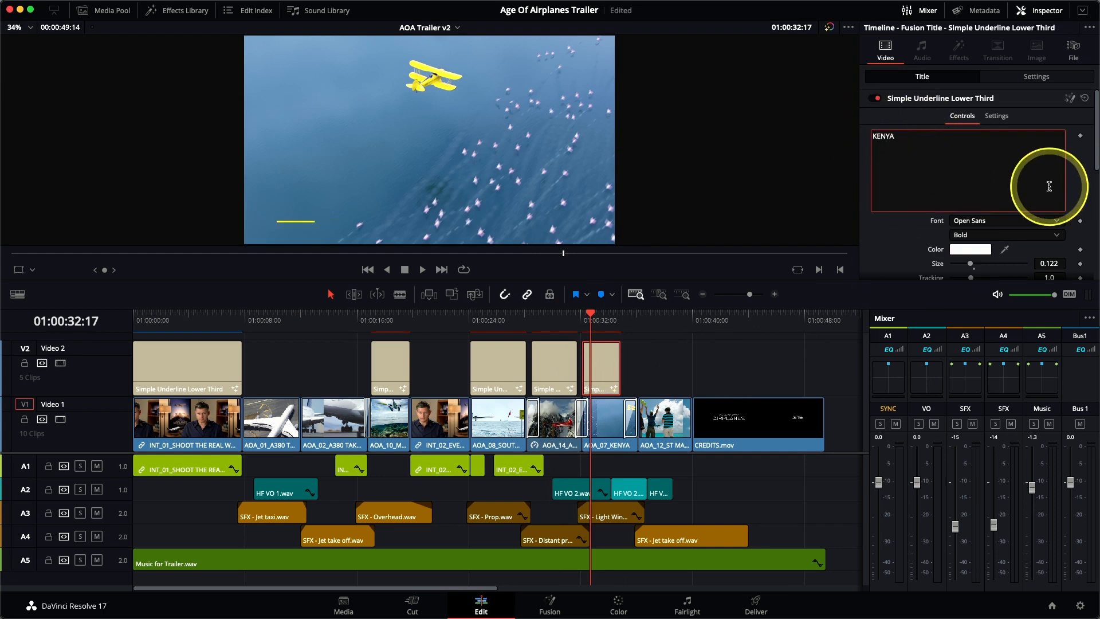
# Extend the Kenya title to nearly the end of its clip and play the titled shots from the South Pole onward
pyautogui.click(684, 365)
pyautogui.moveTo(622, 381); pyautogui.dragTo(634, 378)
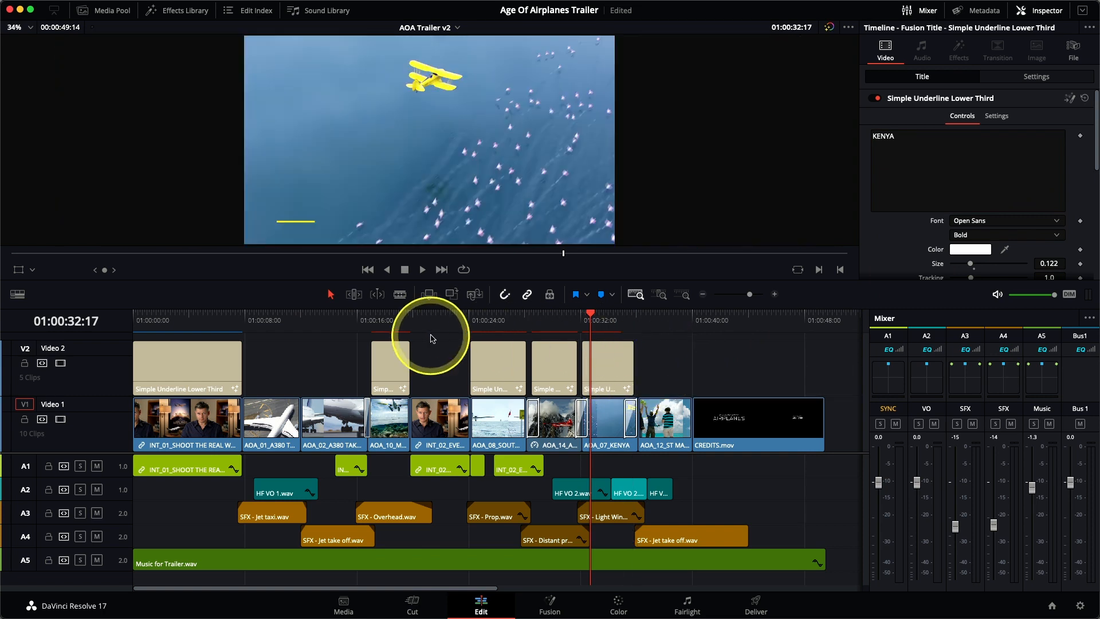
pyautogui.click(469, 319)
pyautogui.press('space')
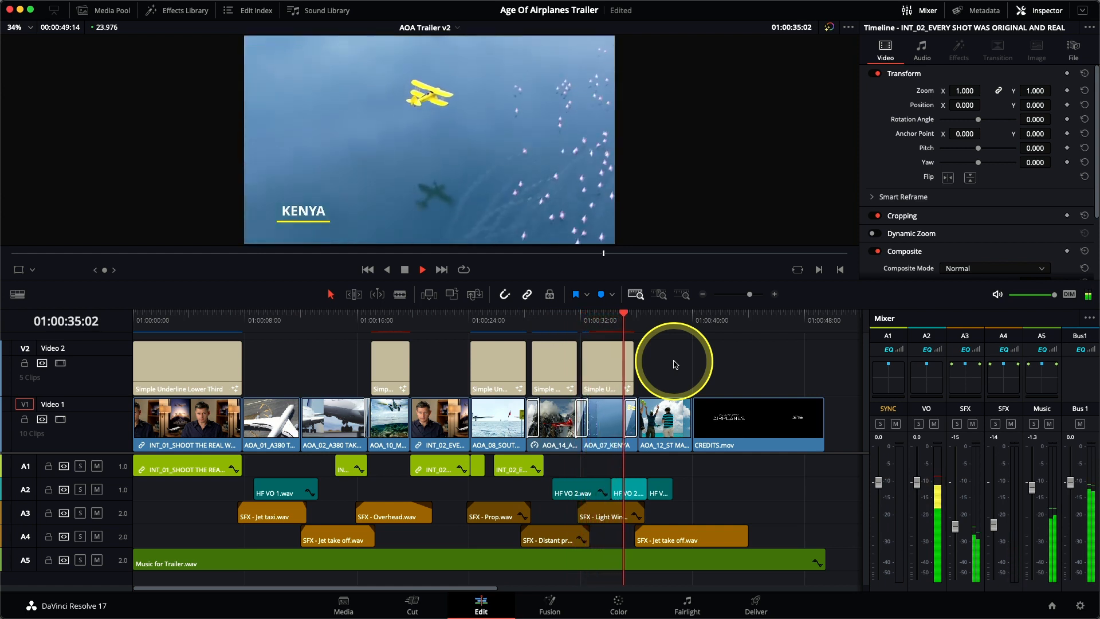
pyautogui.press('space')
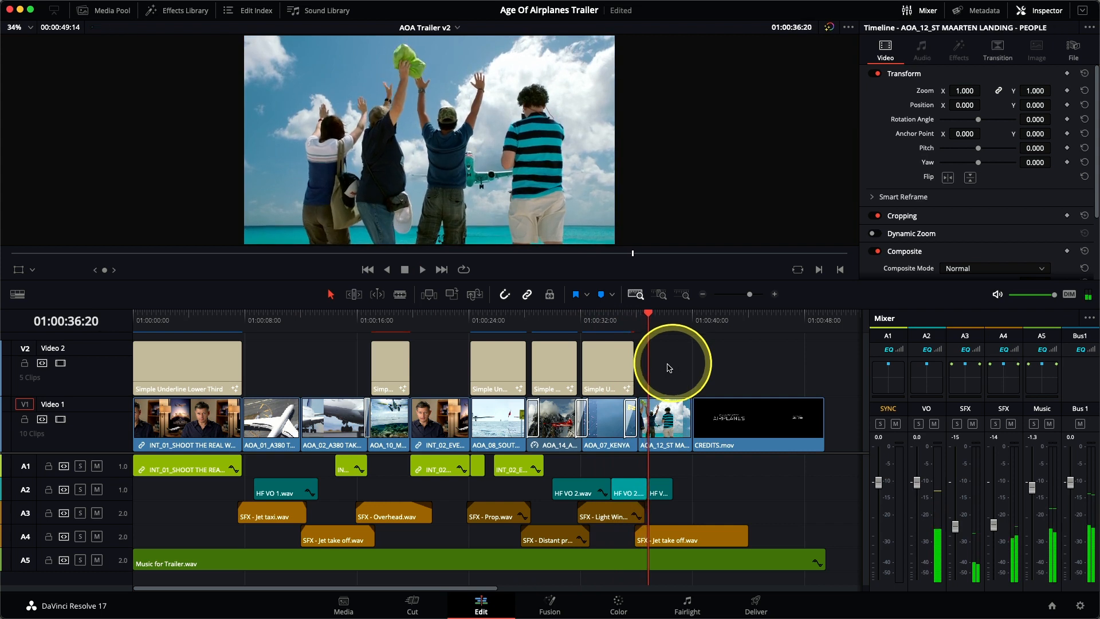
# Shorten the end of the Kenya title slightly and play through the following transition to check its timing
pyautogui.moveTo(633, 366)
pyautogui.mouseDown()
pyautogui.moveTo(620, 366)
pyautogui.moveTo(630, 367)
pyautogui.mouseUp()
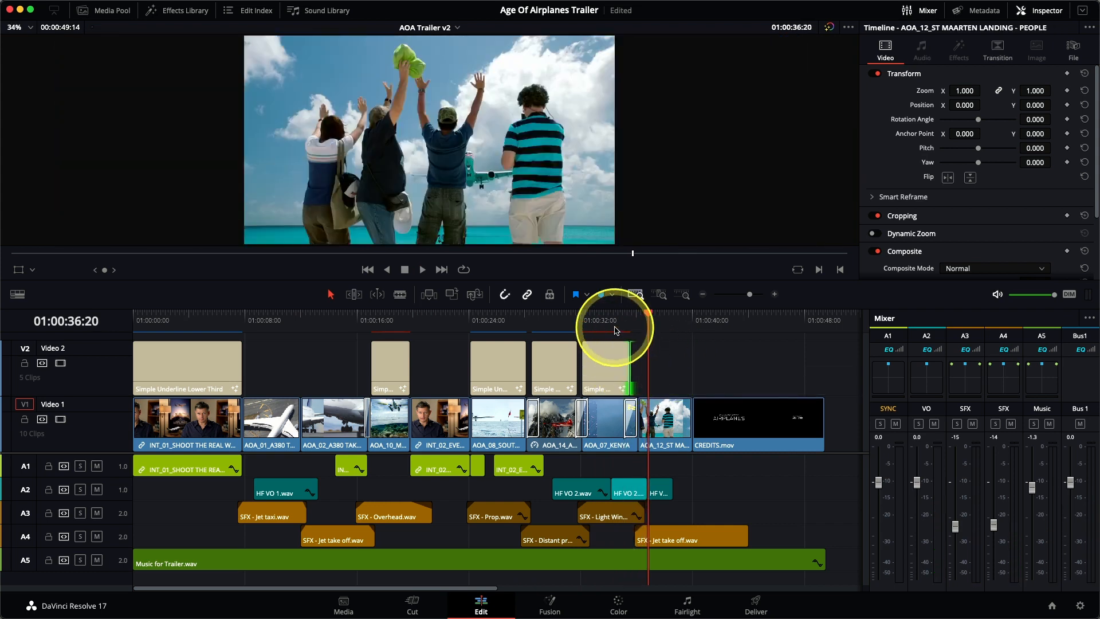
pyautogui.click(614, 330)
pyautogui.press('space')
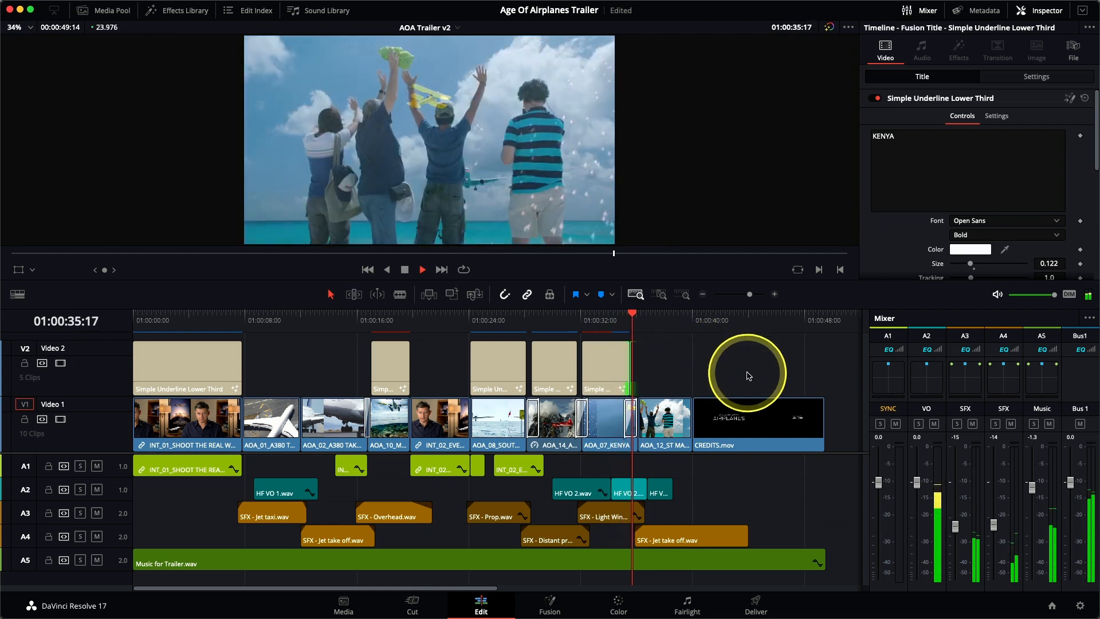
pyautogui.press('space')
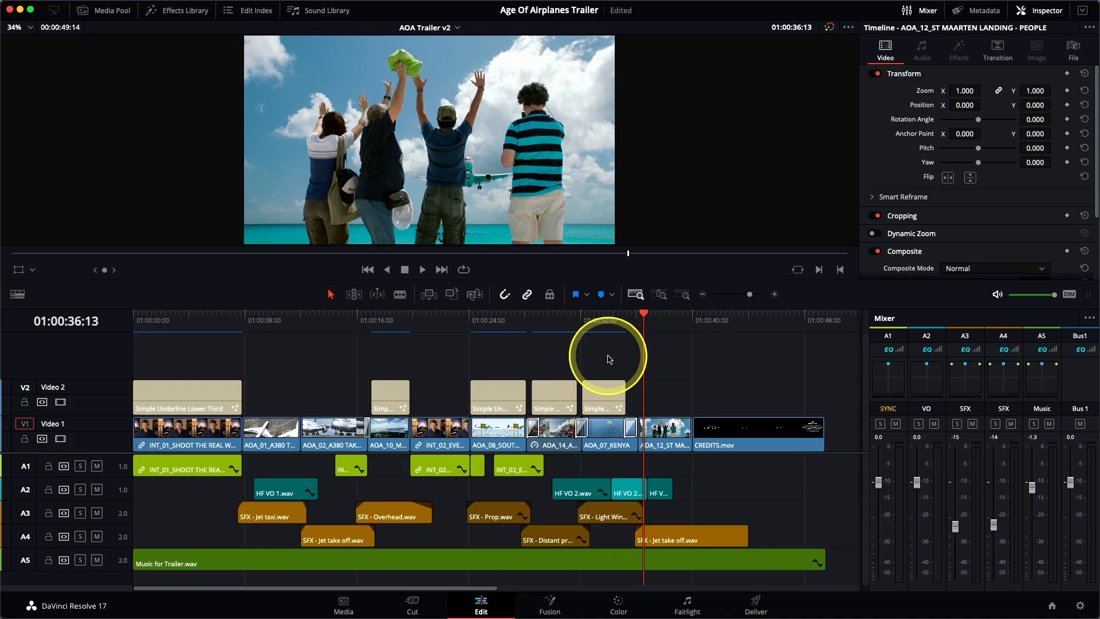
# Play the trailer from the beginning in the full-screen Cinema Viewer to review the finished titles
pyautogui.click(132, 330)
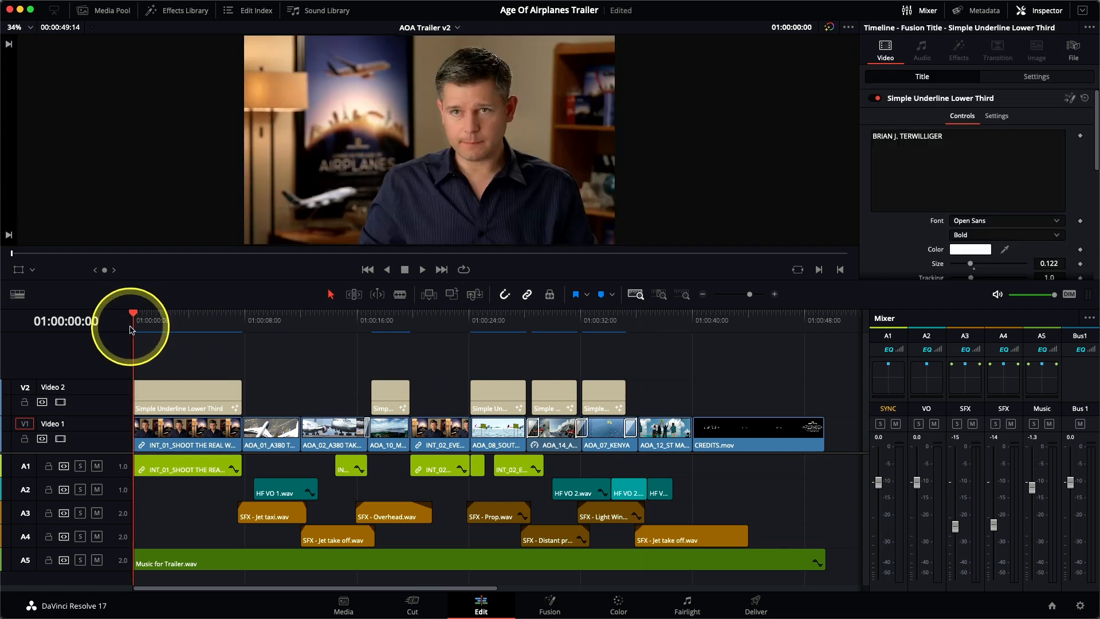
pyautogui.moveTo(401, 3)
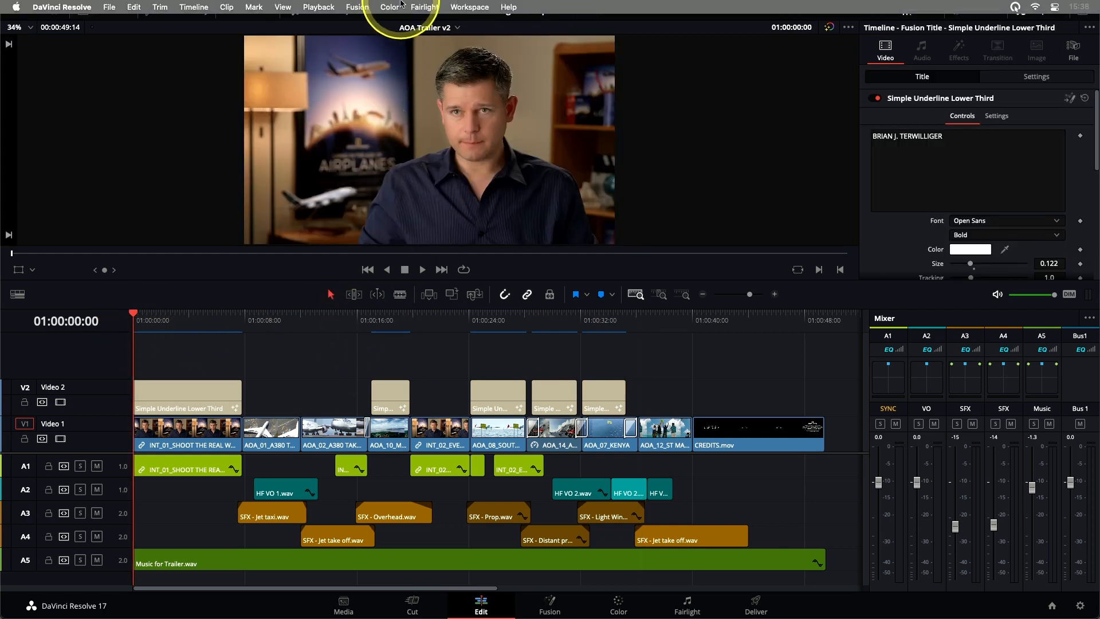
pyautogui.click(463, 7)
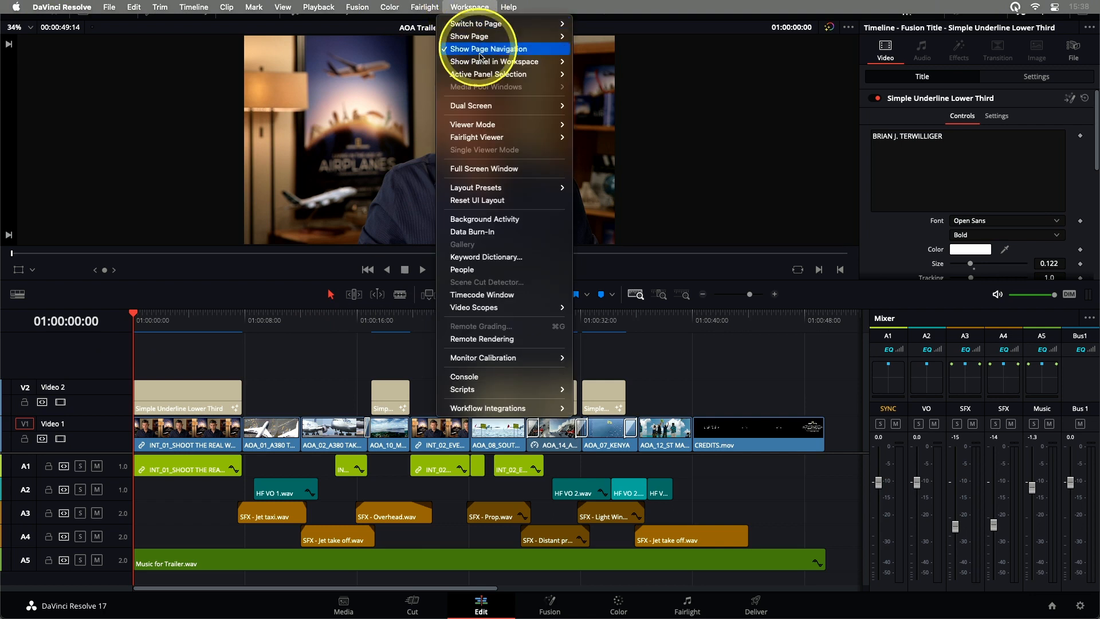
pyautogui.moveTo(475, 124)
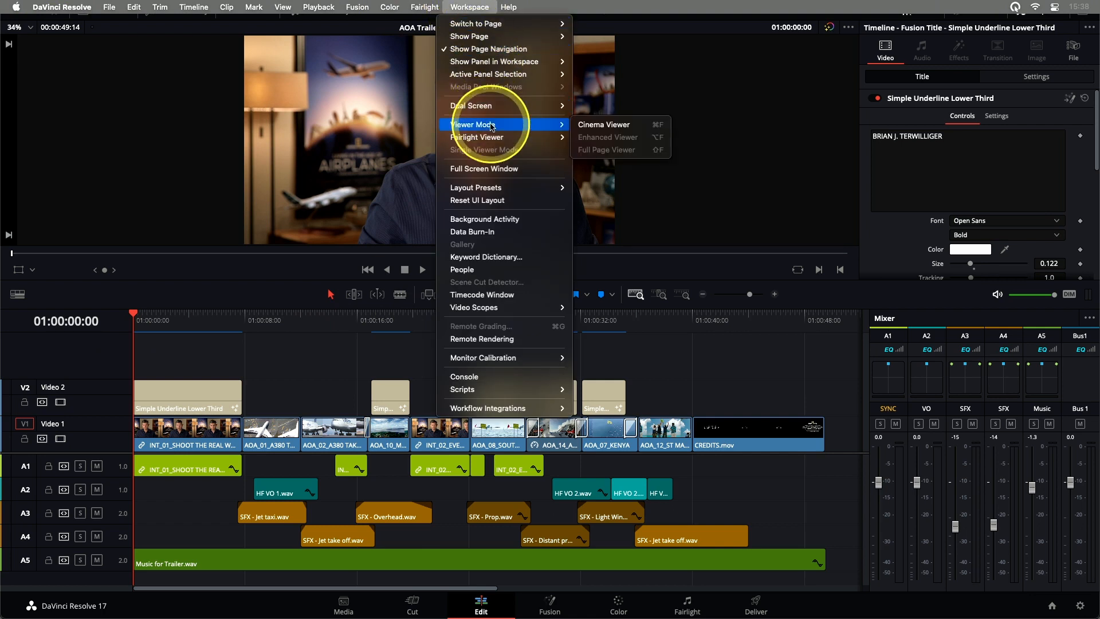
pyautogui.click(597, 131)
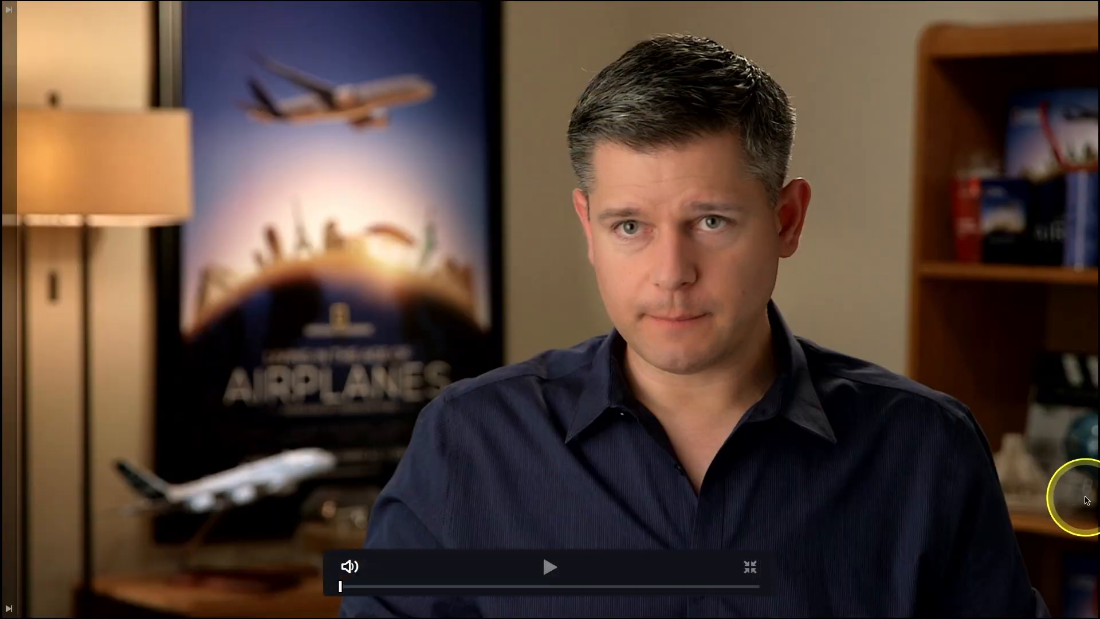
pyautogui.press('space')
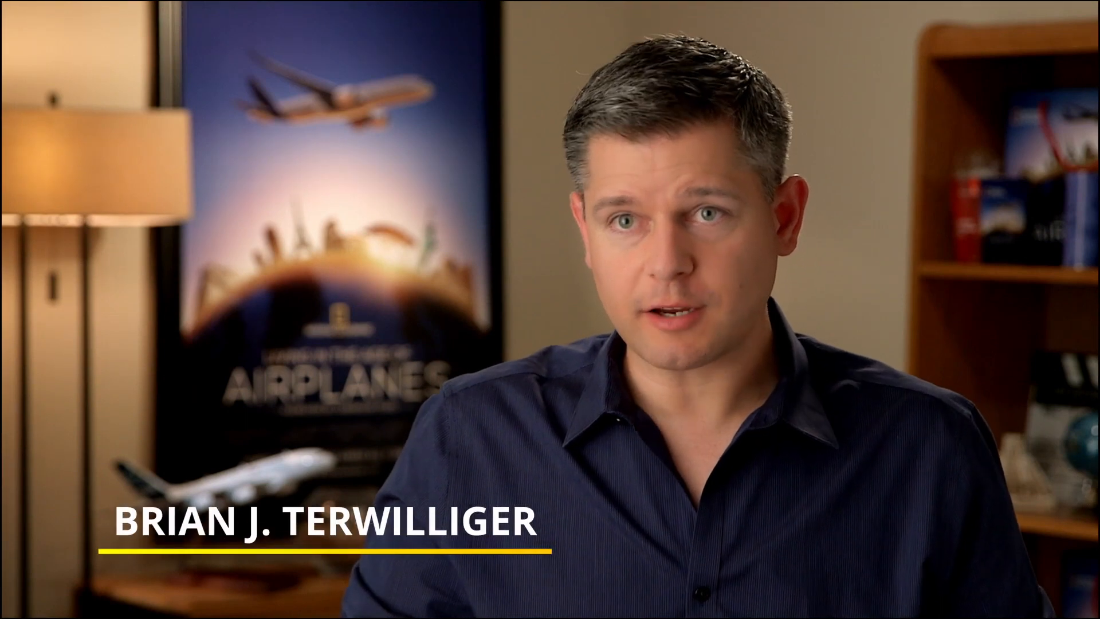